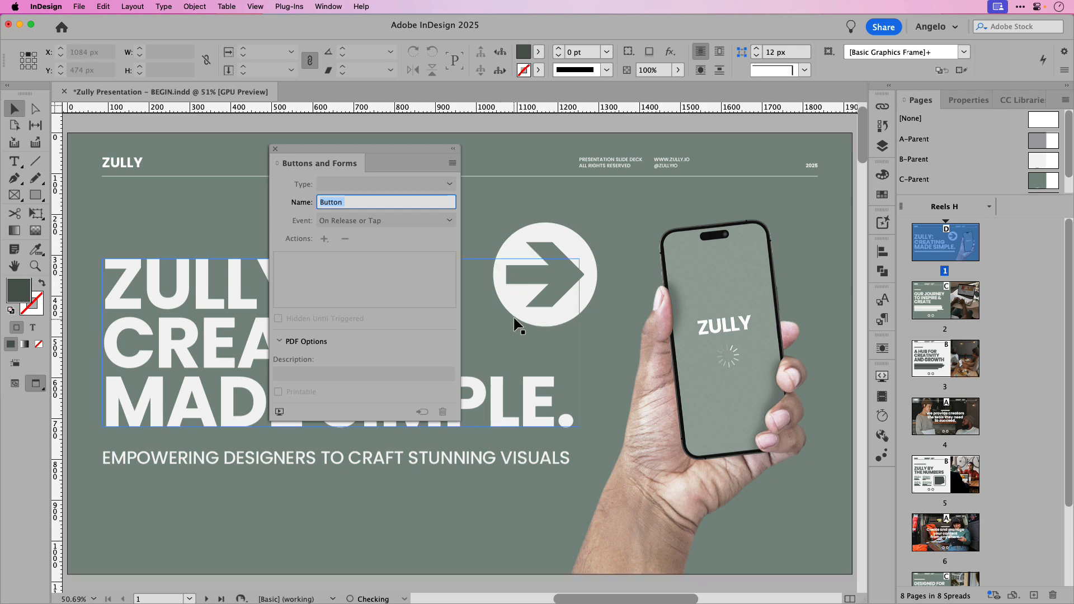
Step: Convert the arrow graphic on page 1 into a button named "Enter Button" with a Go To Next Page action
{"action": "left_click", "coordinate": [516, 301]}
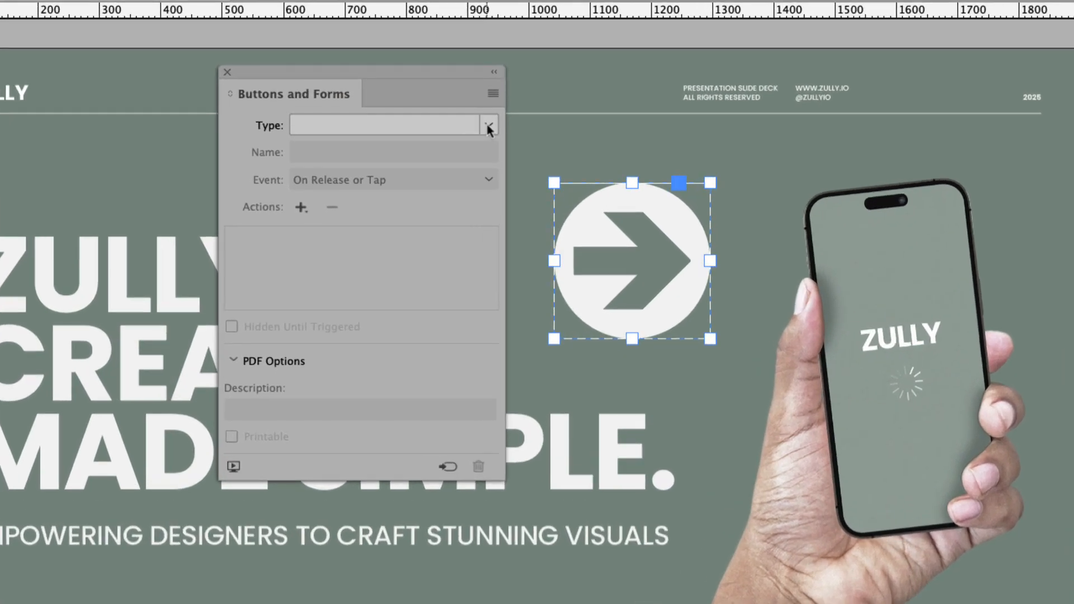
{"action": "left_click", "coordinate": [487, 127]}
{"action": "left_click", "coordinate": [392, 149]}
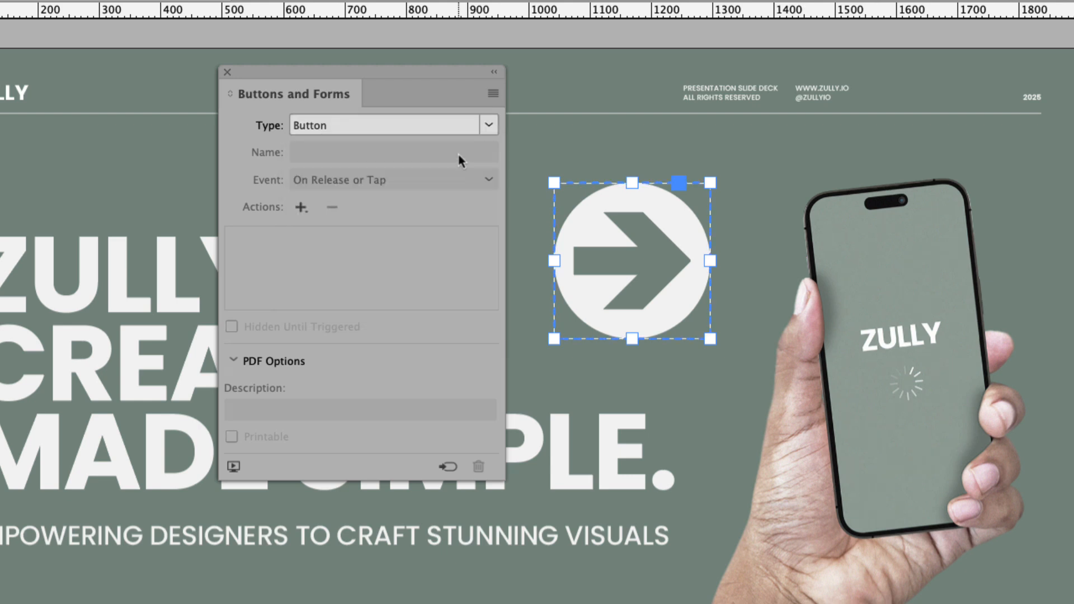
{"action": "left_click_drag", "start_coordinate": [353, 159], "coordinate": [283, 155]}
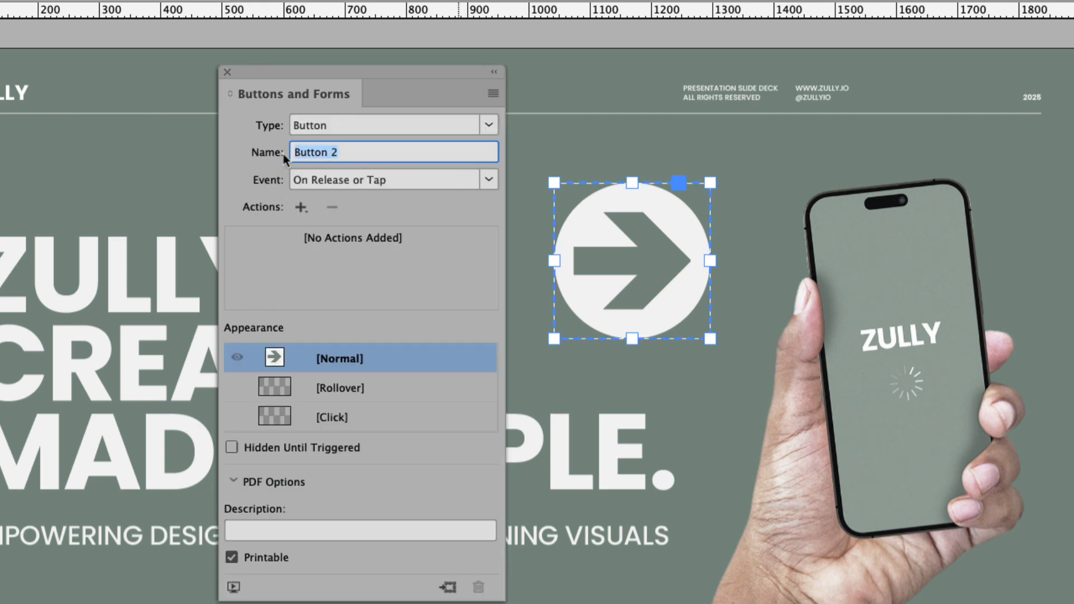
{"action": "type", "text": "Enter Button"}
{"action": "key", "text": "Return"}
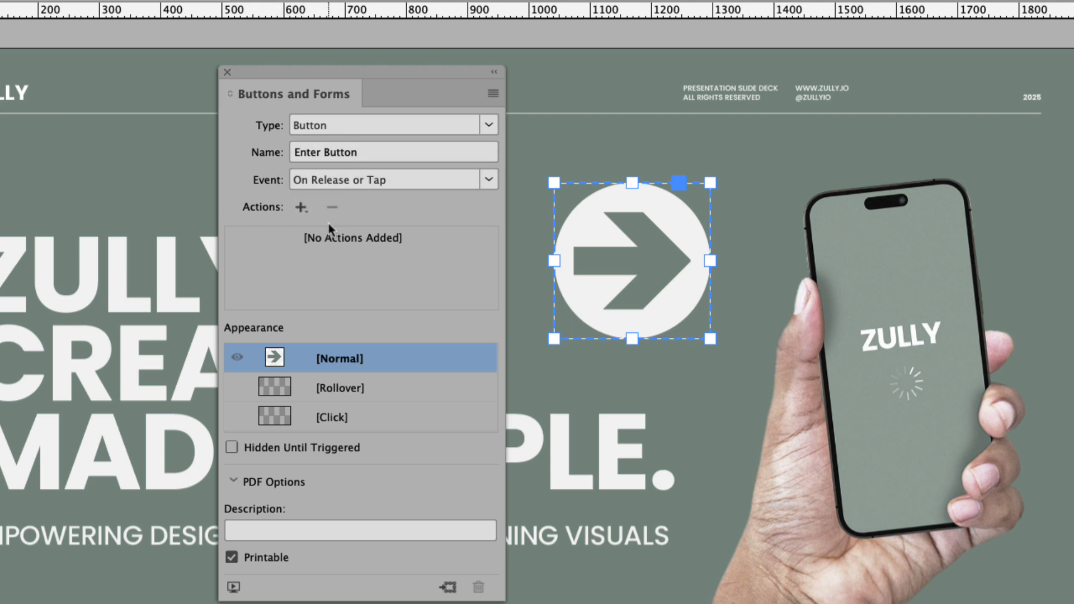
{"action": "left_click", "coordinate": [297, 212]}
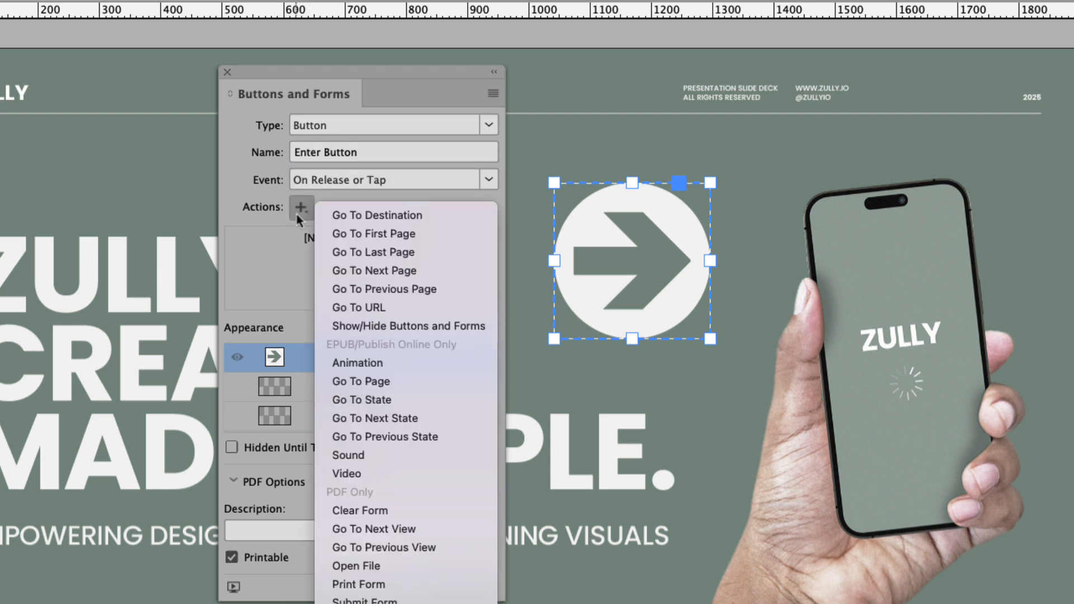
{"action": "left_click", "coordinate": [382, 274]}
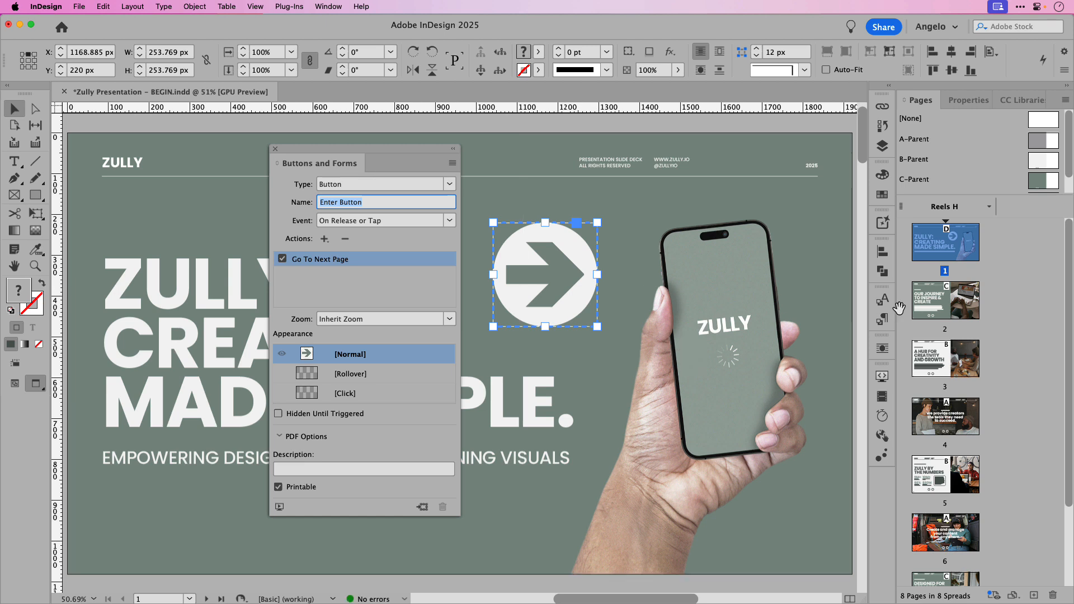
Step: On B-Parent, convert the right-pointing arrow into a button named "Next Button Green" with a Go To Next Page action
{"action": "double_click", "coordinate": [926, 312]}
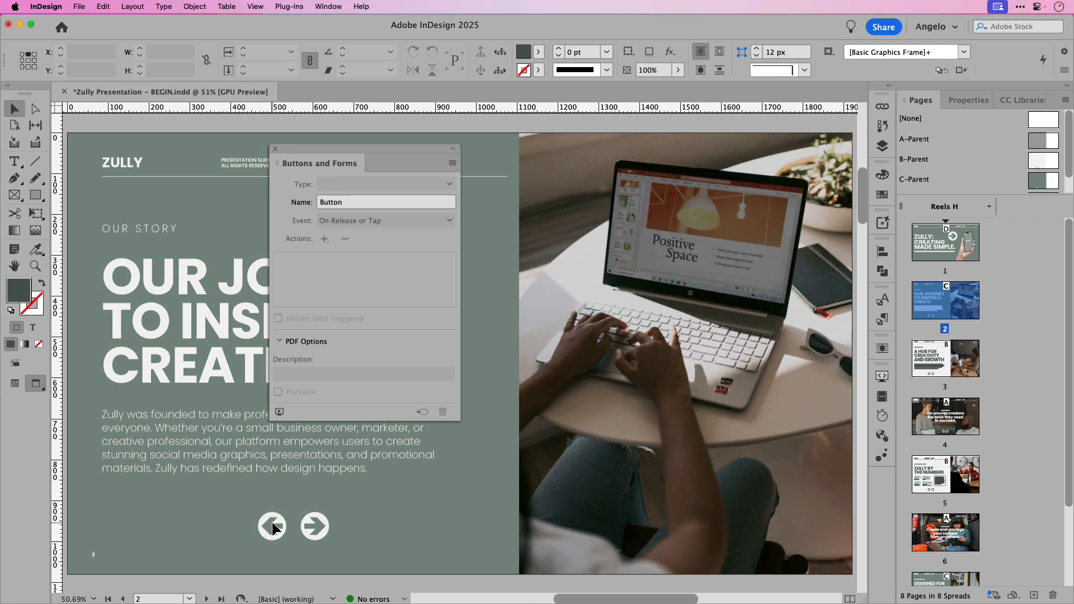
{"action": "double_click", "coordinate": [1035, 166]}
{"action": "left_click_drag", "start_coordinate": [433, 155], "coordinate": [613, 168]}
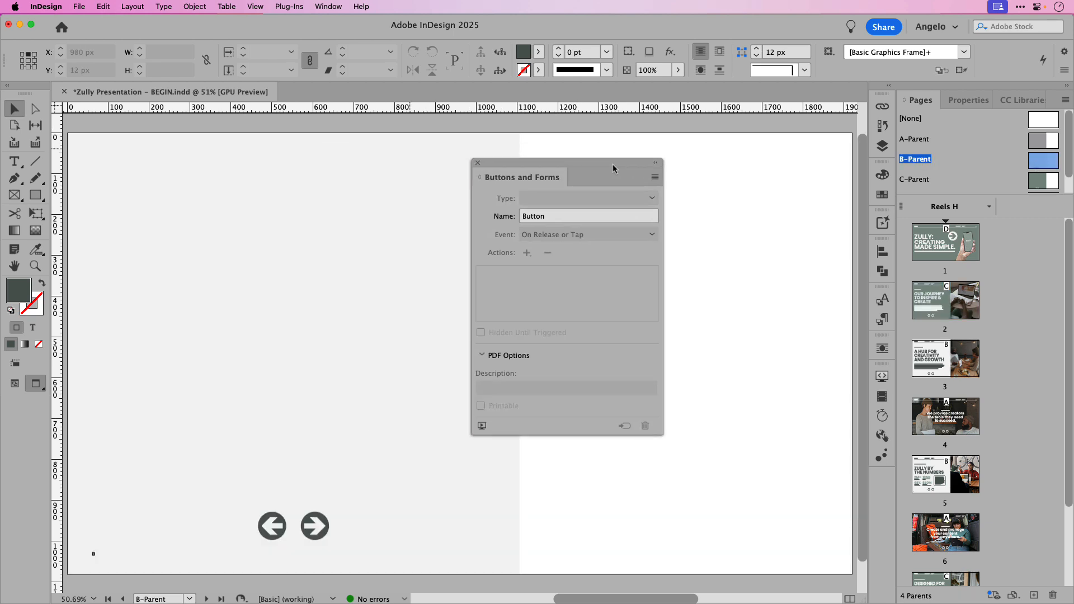
{"action": "left_click", "coordinate": [320, 531]}
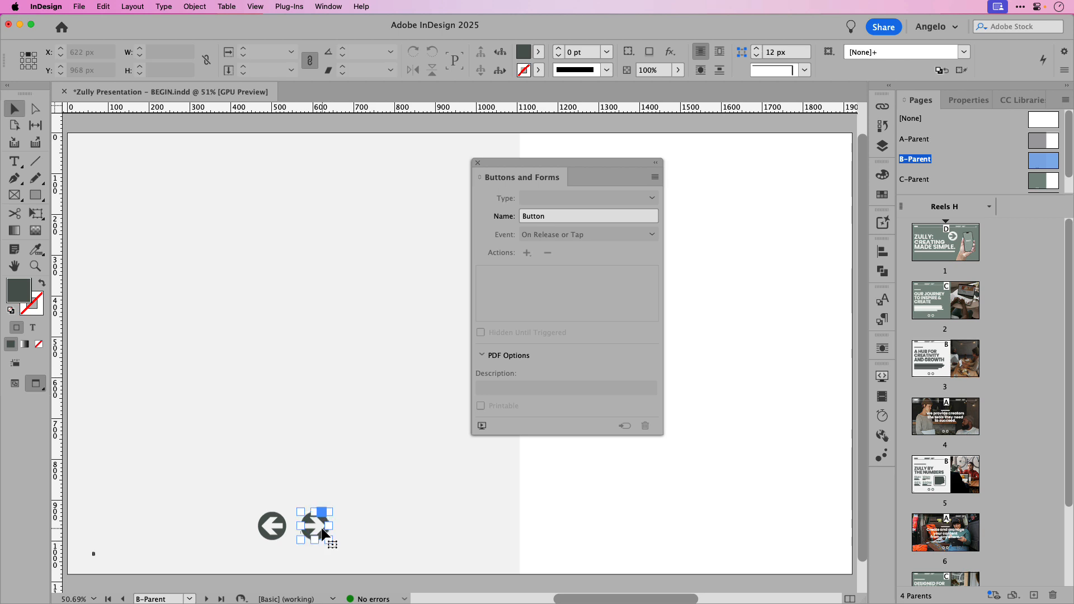
{"action": "left_click", "coordinate": [650, 200]}
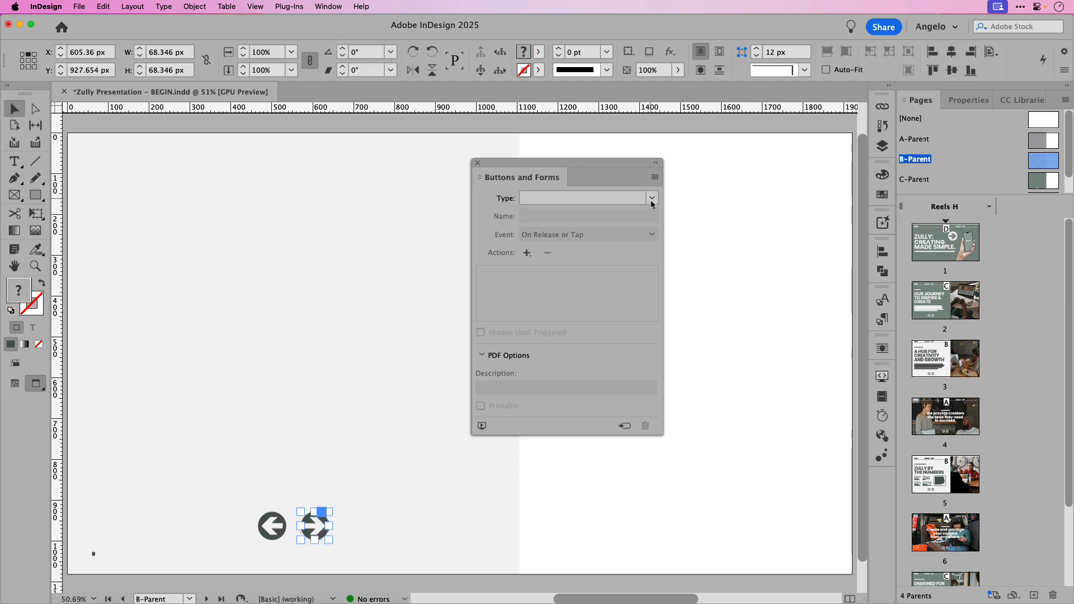
{"action": "left_click", "coordinate": [637, 212]}
{"action": "left_click_drag", "start_coordinate": [586, 219], "coordinate": [494, 218]}
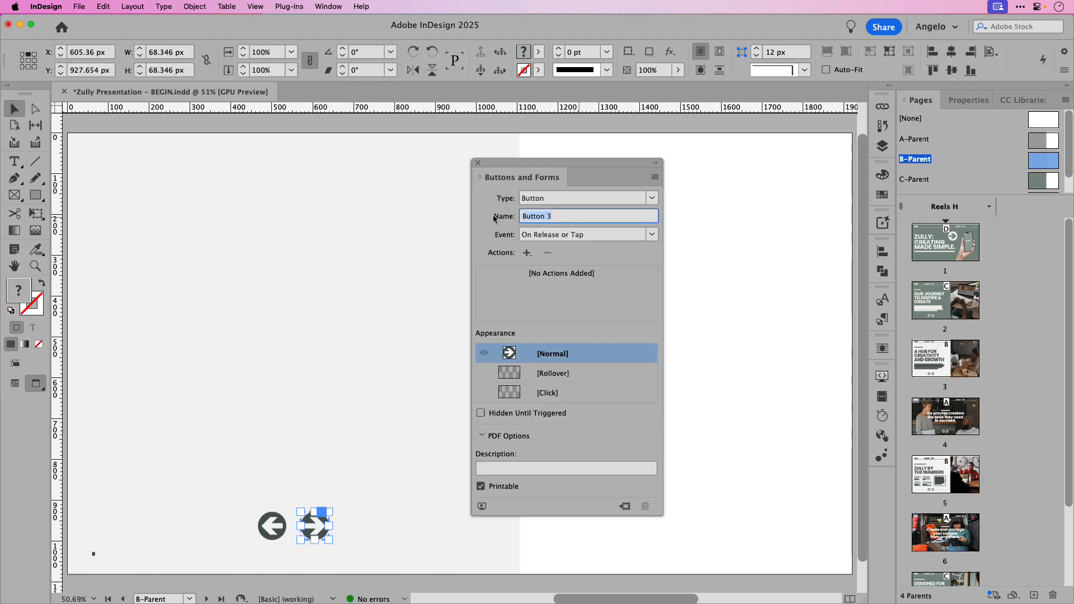
{"action": "type", "text": "Next Button Green"}
{"action": "key", "text": "Return"}
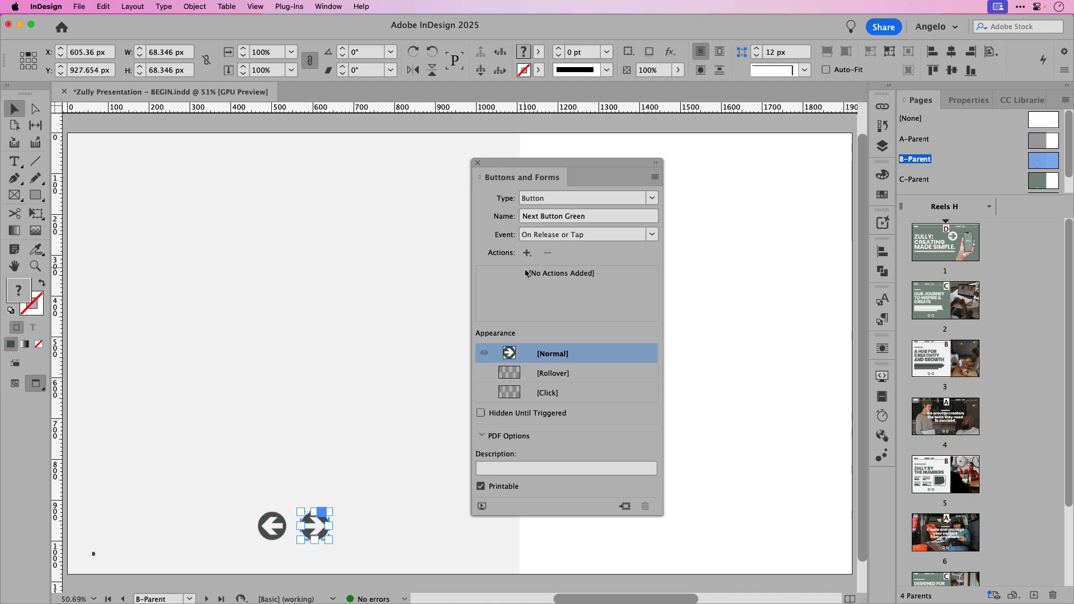
{"action": "left_click", "coordinate": [527, 253]}
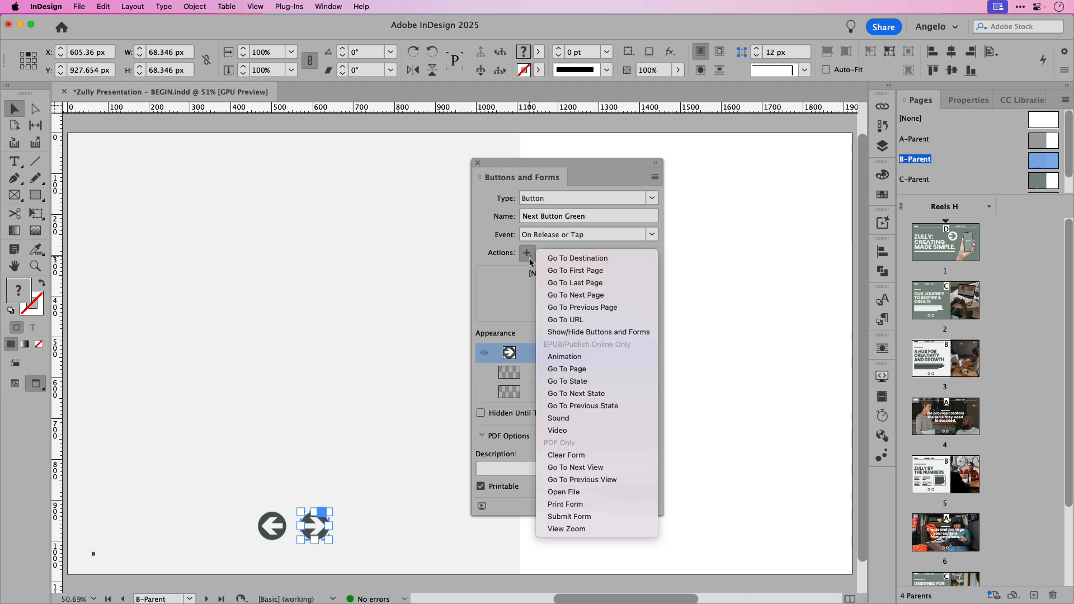
{"action": "left_click", "coordinate": [595, 300]}
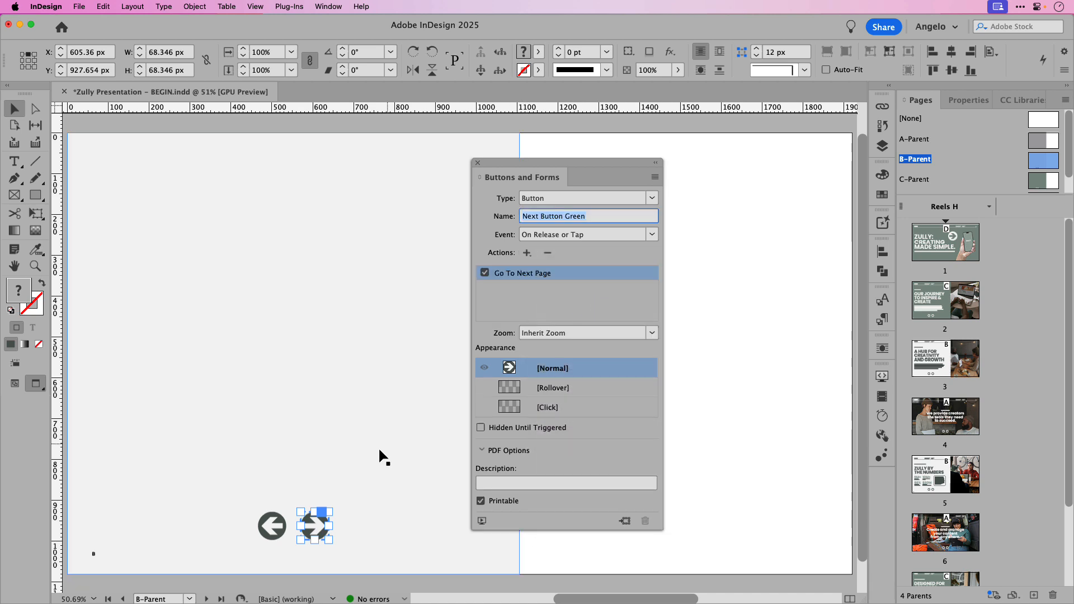
Step: Convert the left-pointing arrow on B-Parent into a button named "Previous Button Green" with a Go To Previous Page action
{"action": "left_click", "coordinate": [281, 526]}
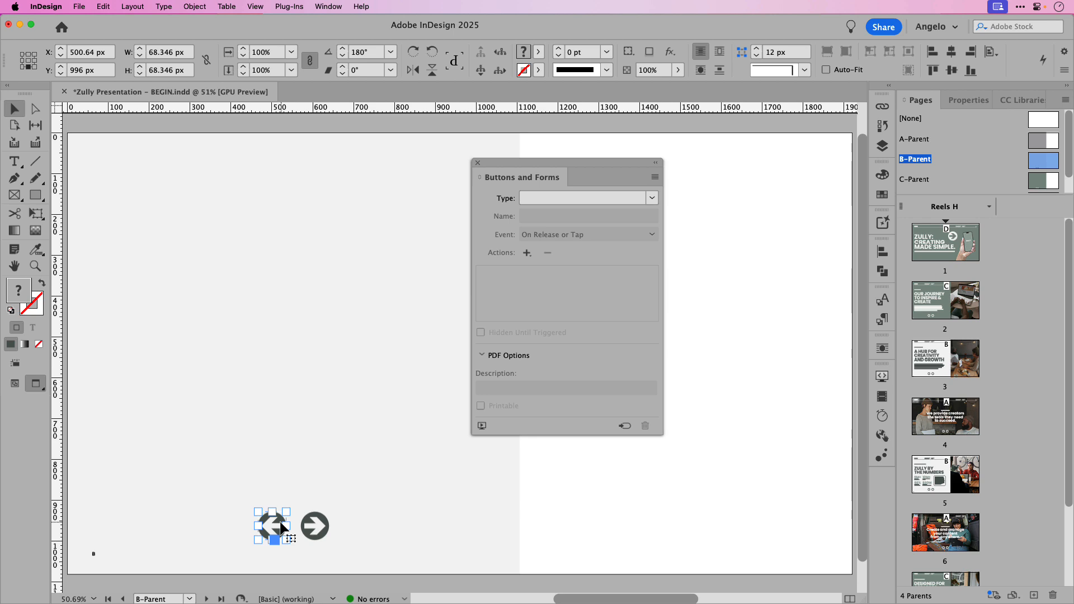
{"action": "left_click", "coordinate": [650, 200]}
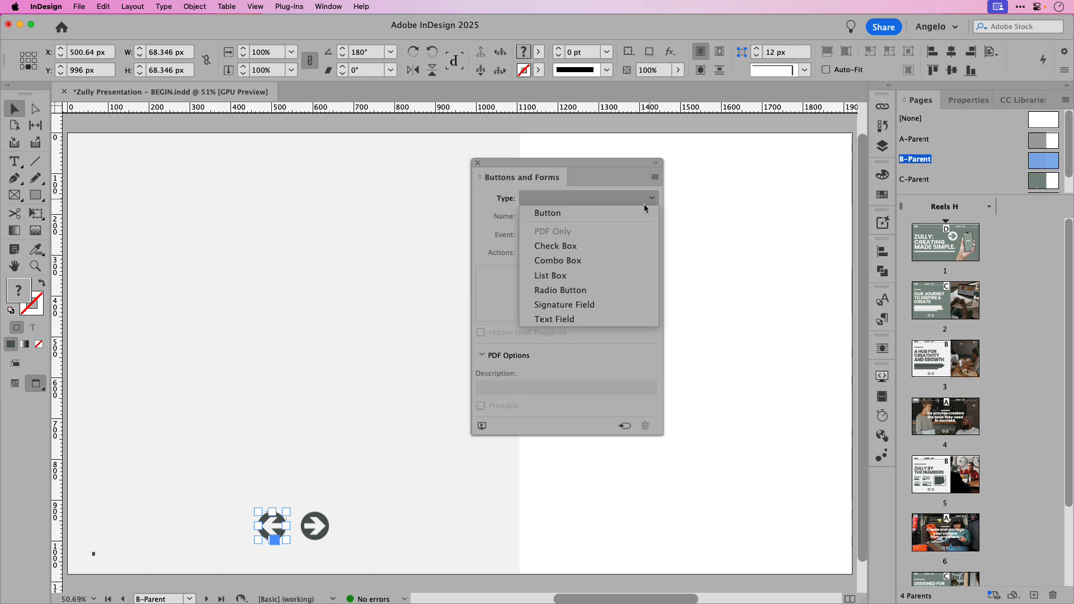
{"action": "left_click", "coordinate": [626, 215]}
{"action": "triple_click", "coordinate": [546, 217]}
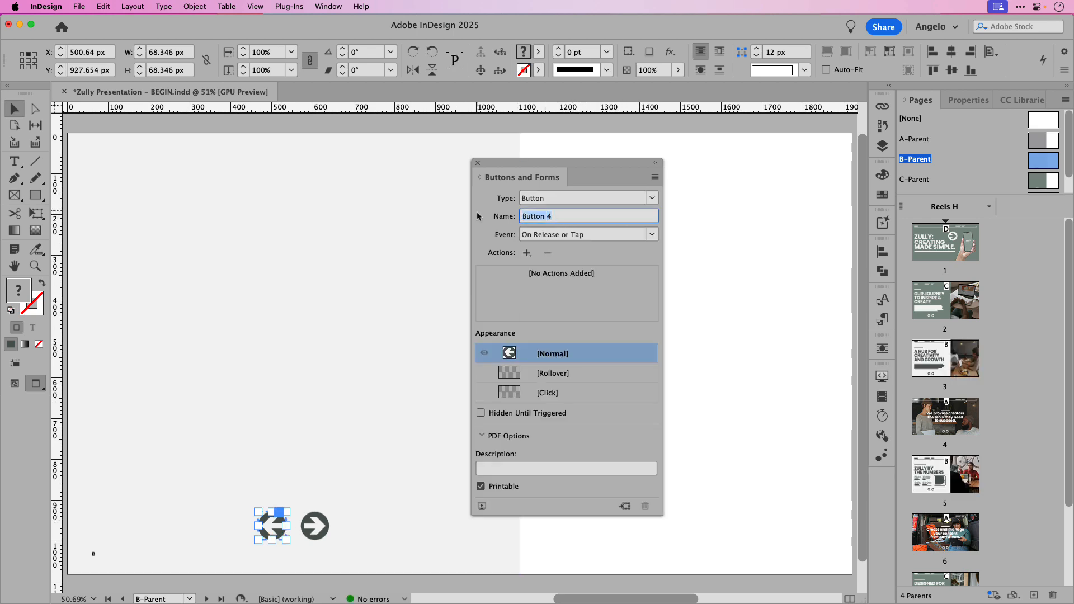
{"action": "type", "text": "Previous Button Green"}
{"action": "key", "text": "Return"}
{"action": "left_click", "coordinate": [527, 253]}
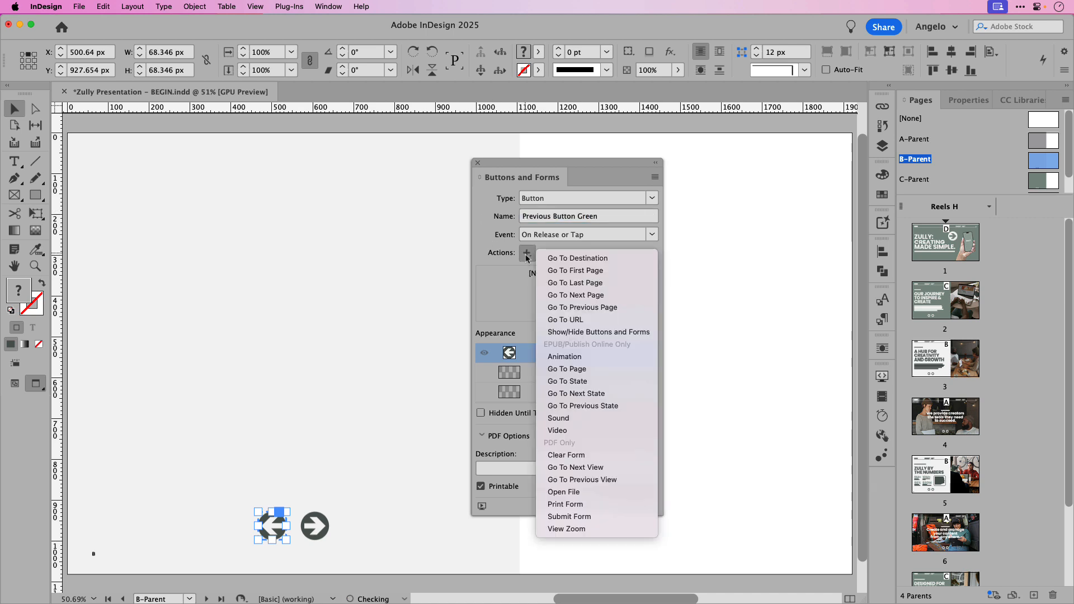
{"action": "left_click", "coordinate": [571, 308]}
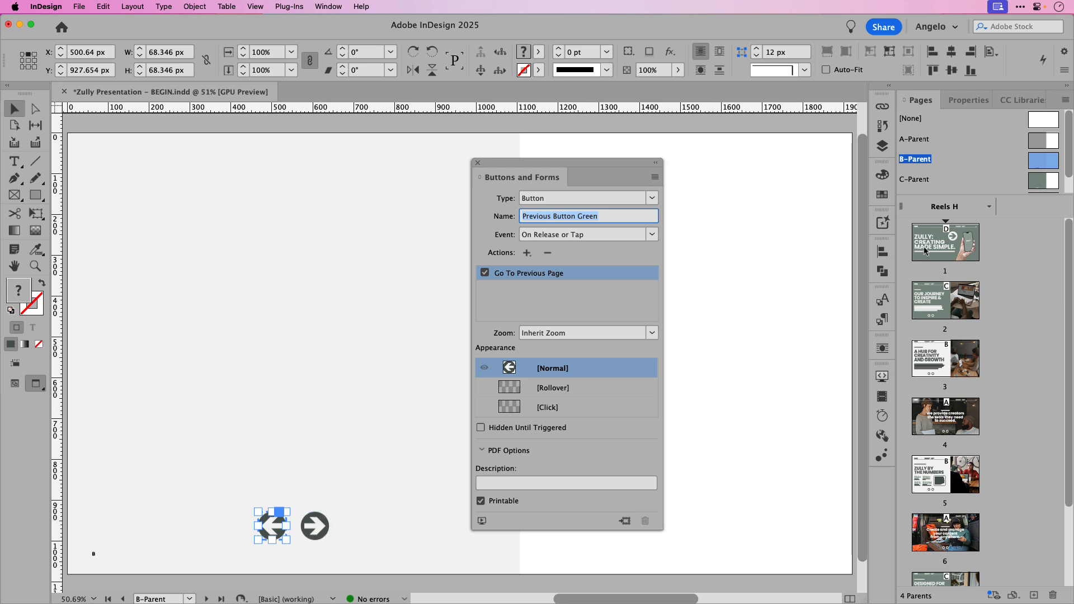
Step: On C-Parent, convert the right-pointing arrow into a button named "Next Button White" with a Go To Next Page action
{"action": "double_click", "coordinate": [1023, 190]}
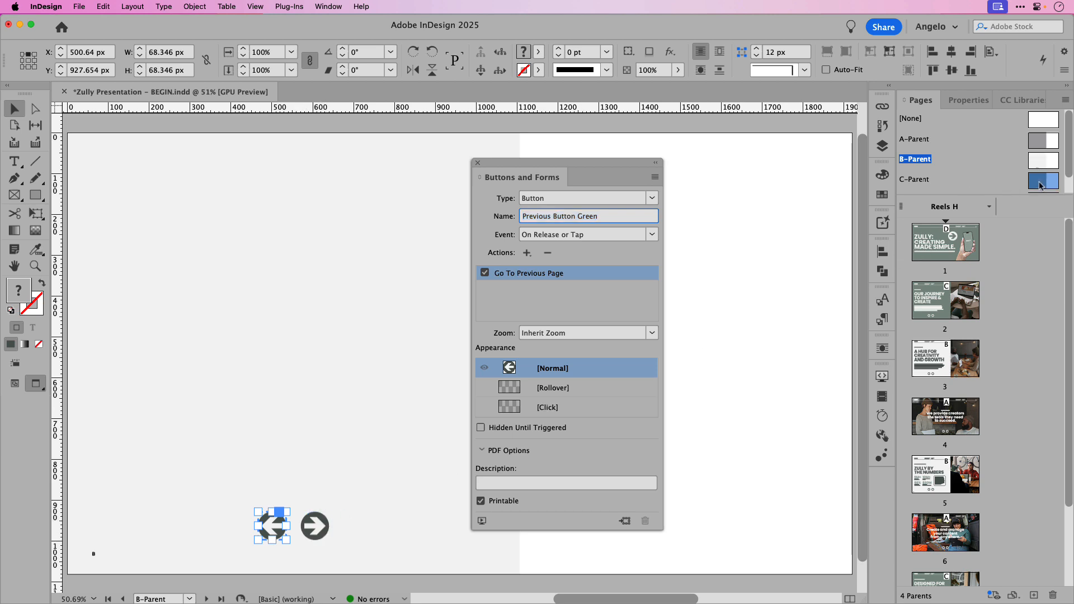
{"action": "left_click", "coordinate": [316, 528]}
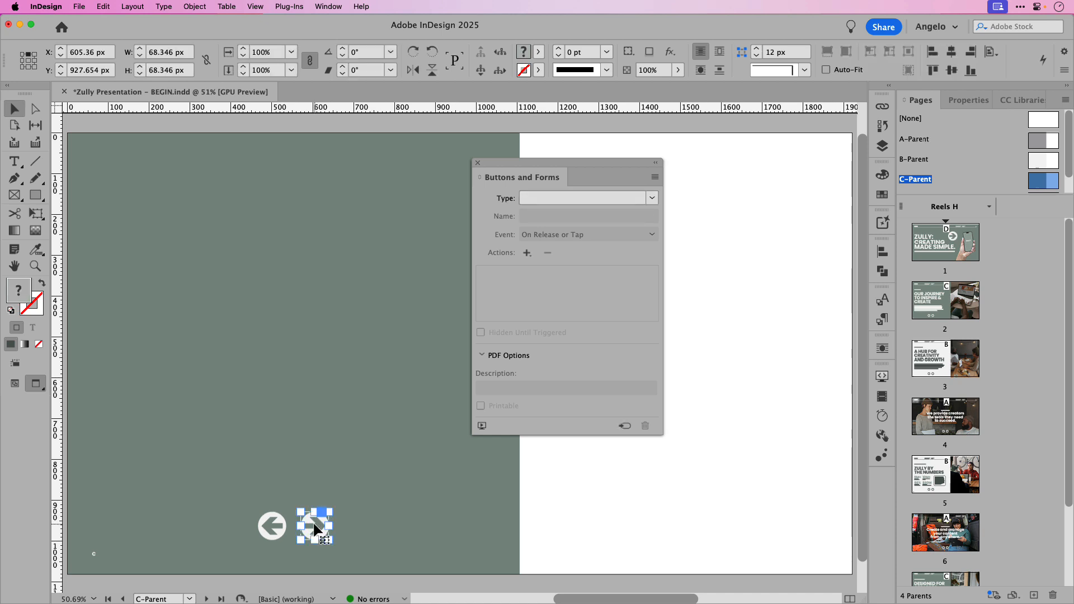
{"action": "left_click", "coordinate": [648, 199]}
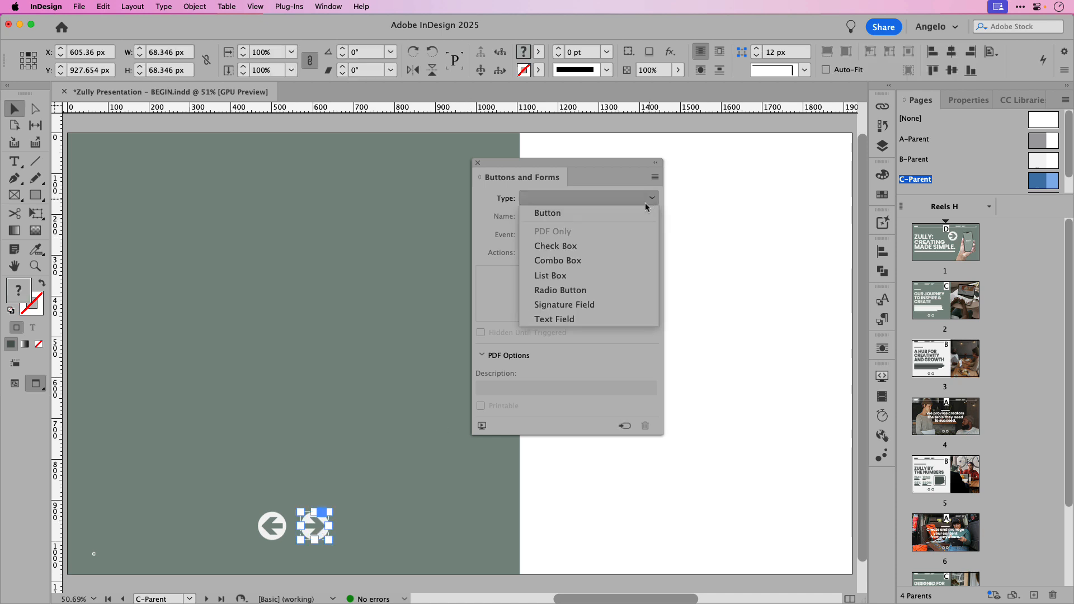
{"action": "left_click", "coordinate": [570, 213]}
{"action": "left_click_drag", "start_coordinate": [565, 219], "coordinate": [496, 217]}
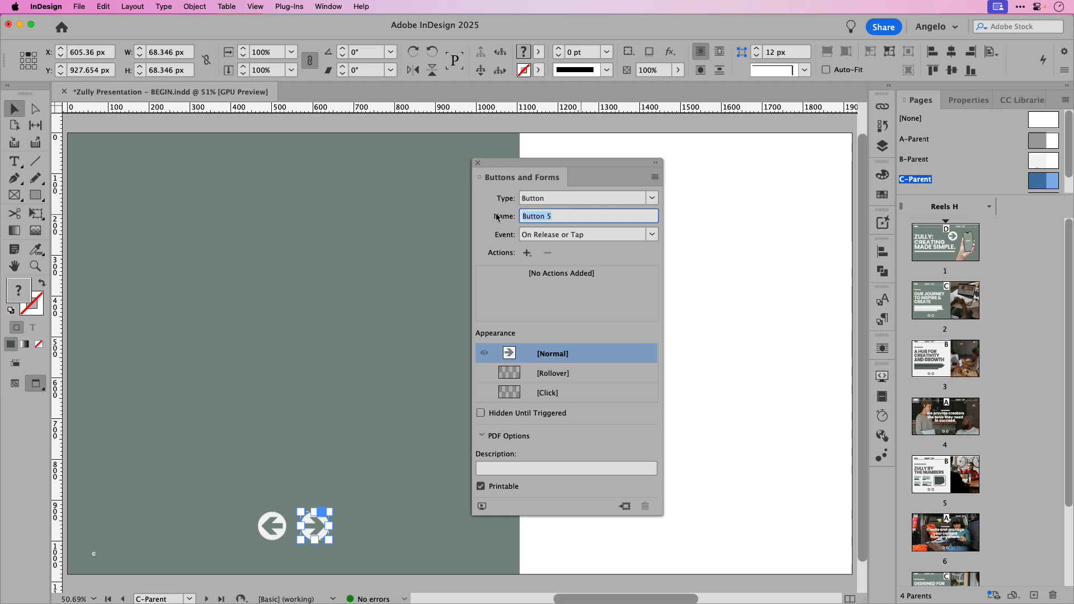
{"action": "type", "text": "Next Button White"}
{"action": "key", "text": "Return"}
{"action": "left_click", "coordinate": [526, 253]}
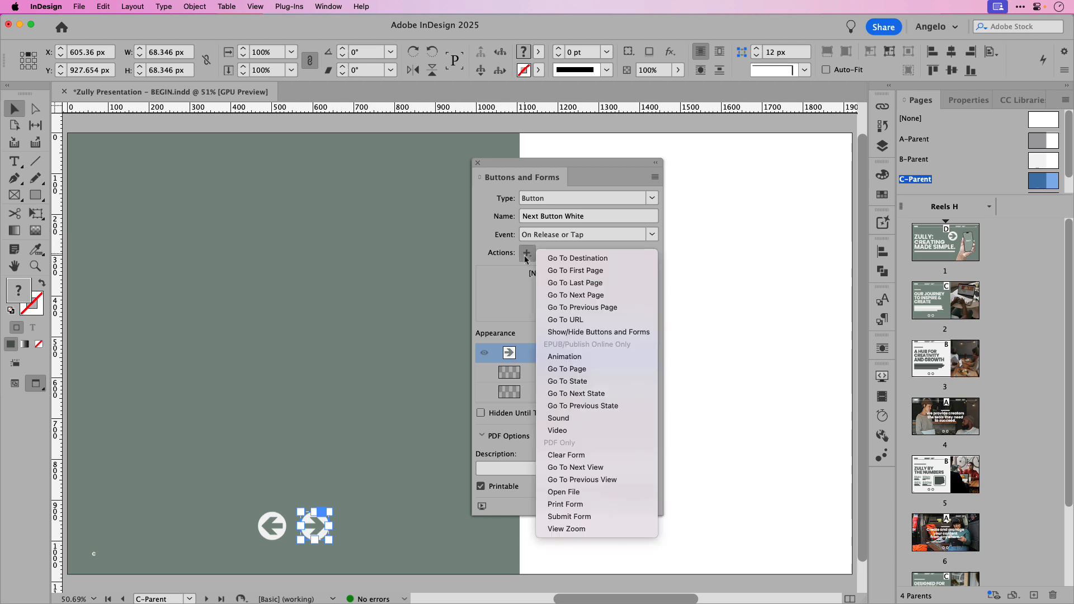
{"action": "left_click", "coordinate": [576, 295]}
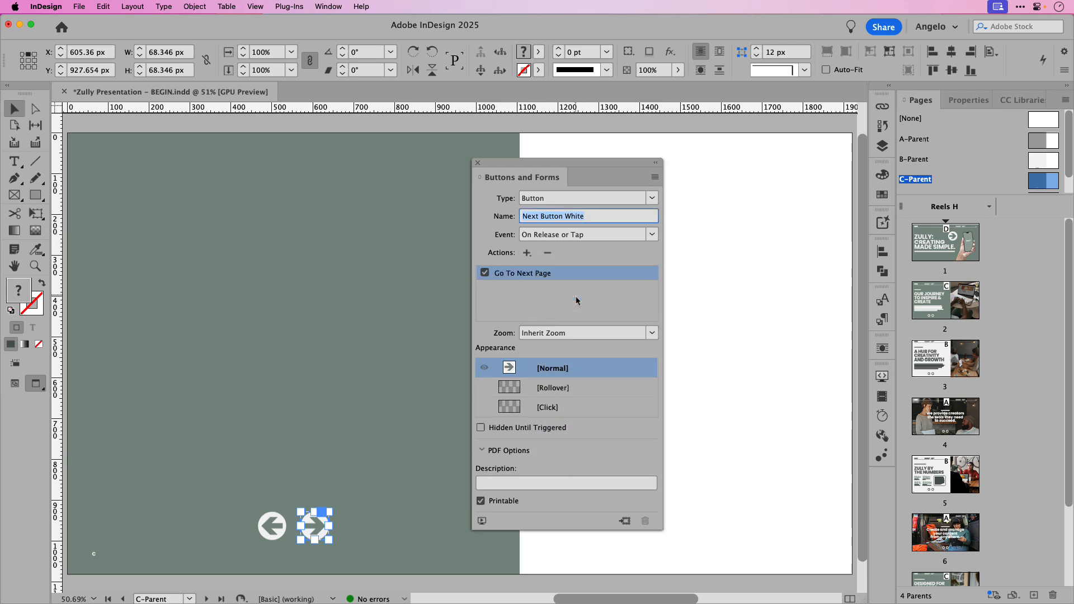
Step: Convert the left-pointing arrow on C-Parent into a button named "Previous Button White" with a Go To Previous Page action
{"action": "left_click", "coordinate": [278, 530]}
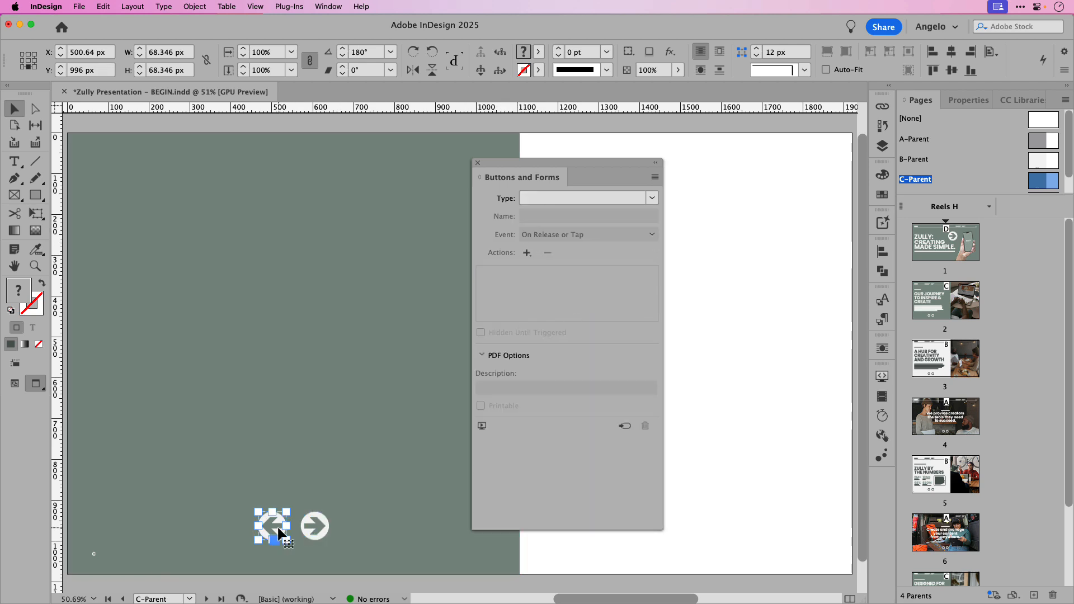
{"action": "left_click", "coordinate": [652, 199]}
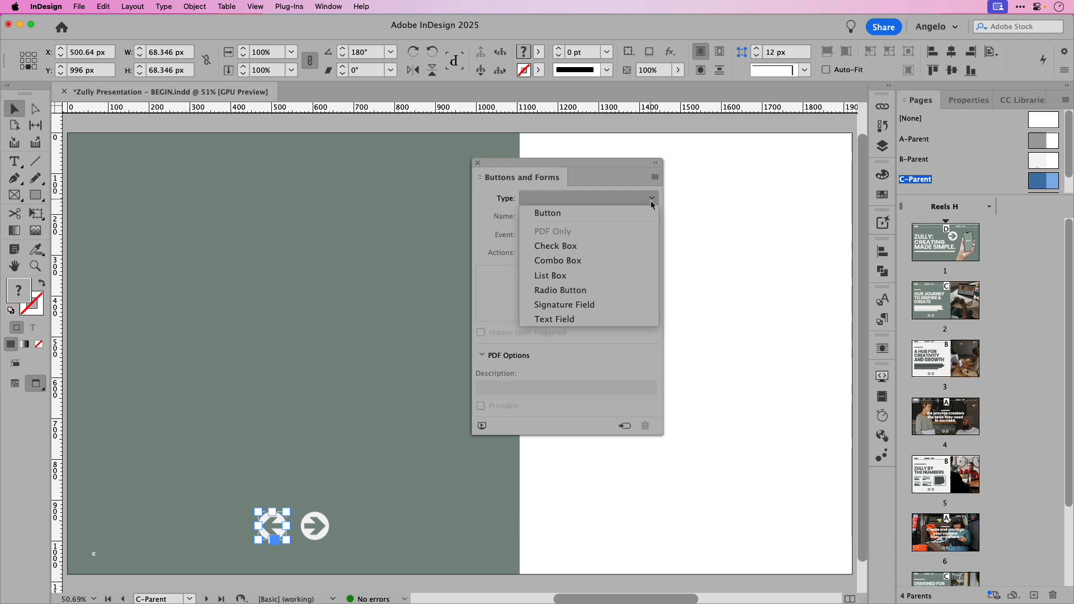
{"action": "left_click", "coordinate": [604, 216]}
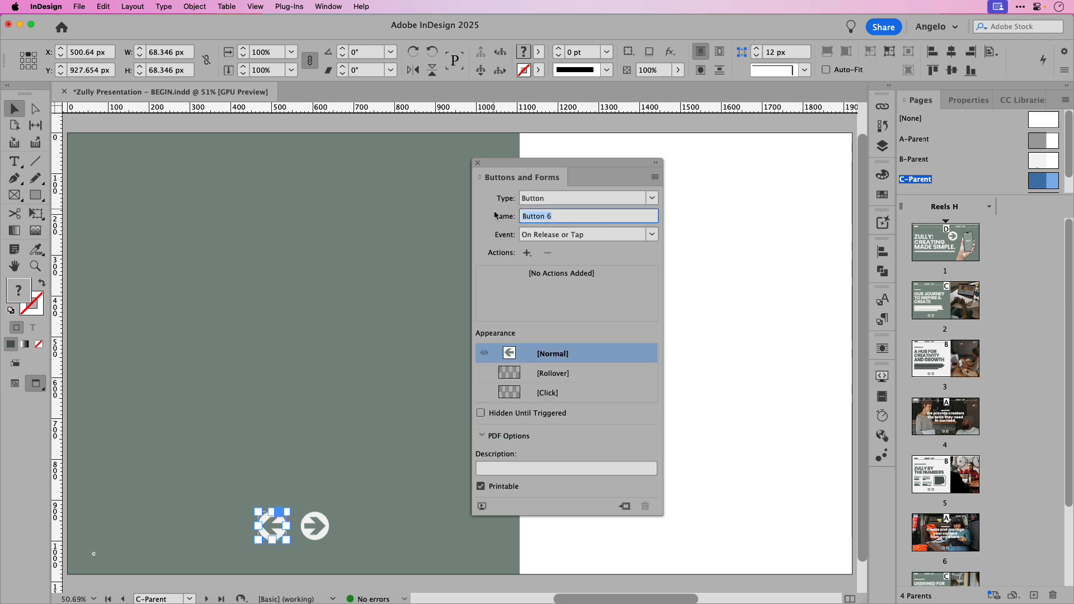
{"action": "type", "text": "Previous Button White"}
{"action": "key", "text": "Return"}
{"action": "left_click", "coordinate": [525, 253]}
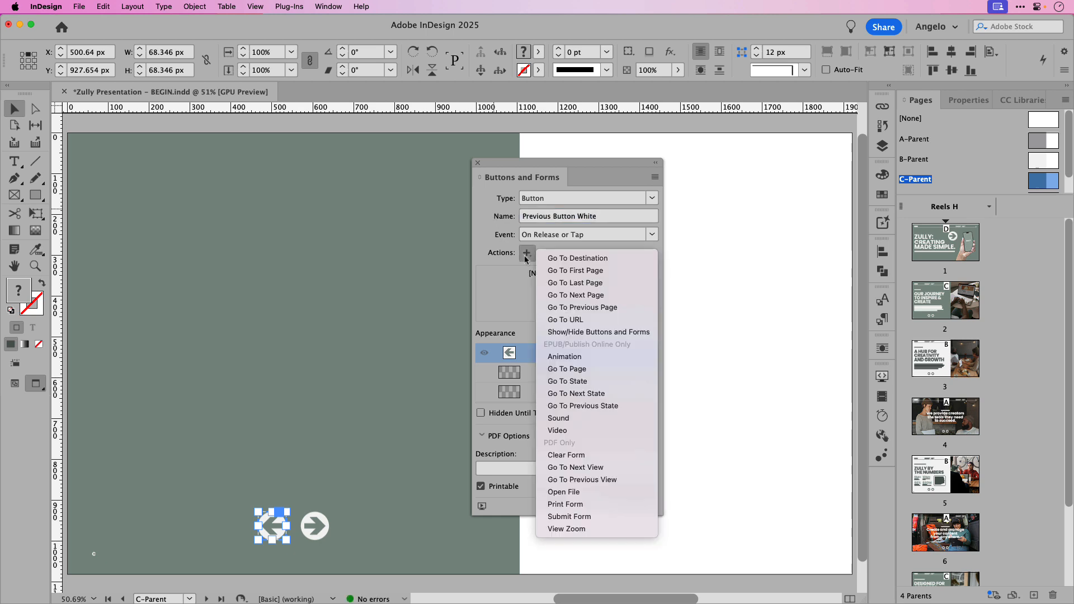
{"action": "left_click", "coordinate": [591, 312]}
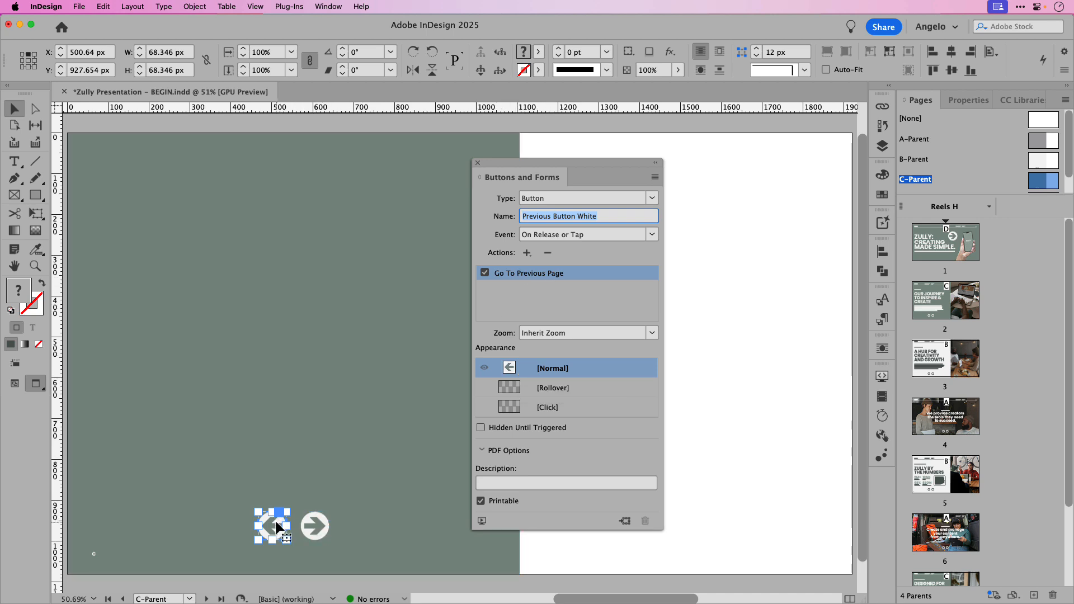
Step: Check the next-arrow button's settings on C-Parent and inspect the navigation arrows on D-Parent
{"action": "left_click", "coordinate": [313, 525]}
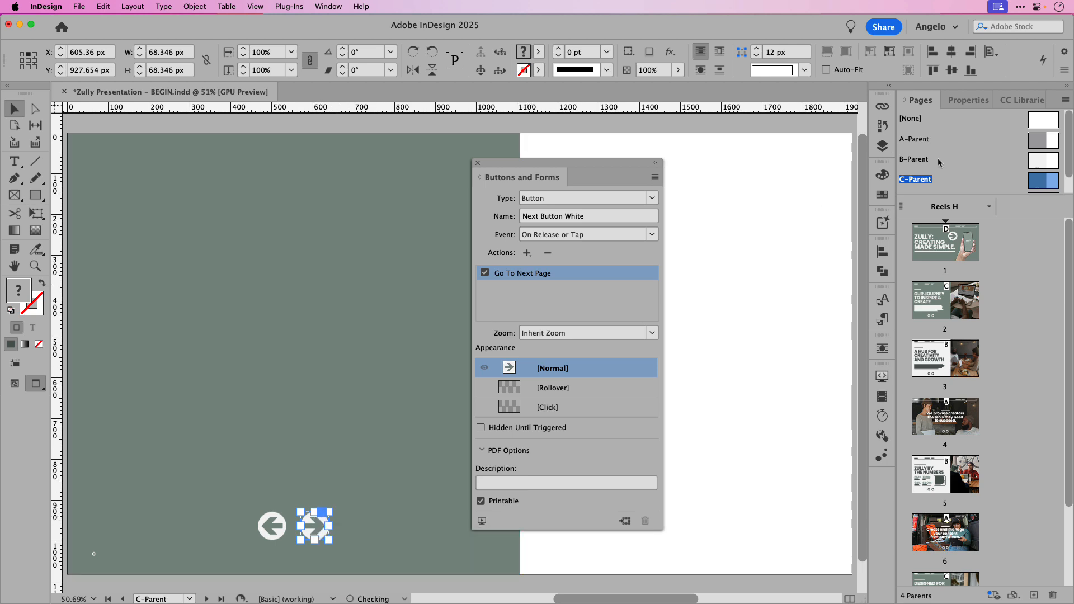
{"action": "scroll", "coordinate": [944, 163], "scroll_direction": "down", "scroll_amount": 1}
{"action": "double_click", "coordinate": [1005, 184]}
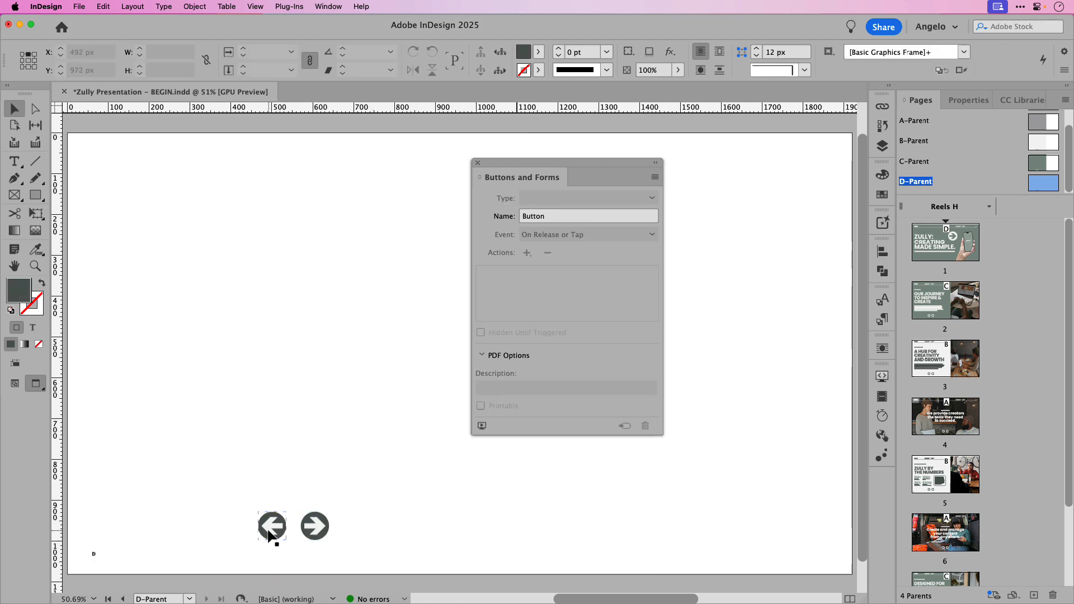
{"action": "left_click", "coordinate": [313, 528]}
{"action": "left_click", "coordinate": [498, 460]}
Step: Copy the previous and next arrow buttons from B-Parent
{"action": "scroll", "coordinate": [974, 184], "scroll_direction": "up", "scroll_amount": 1}
{"action": "double_click", "coordinate": [1035, 163]}
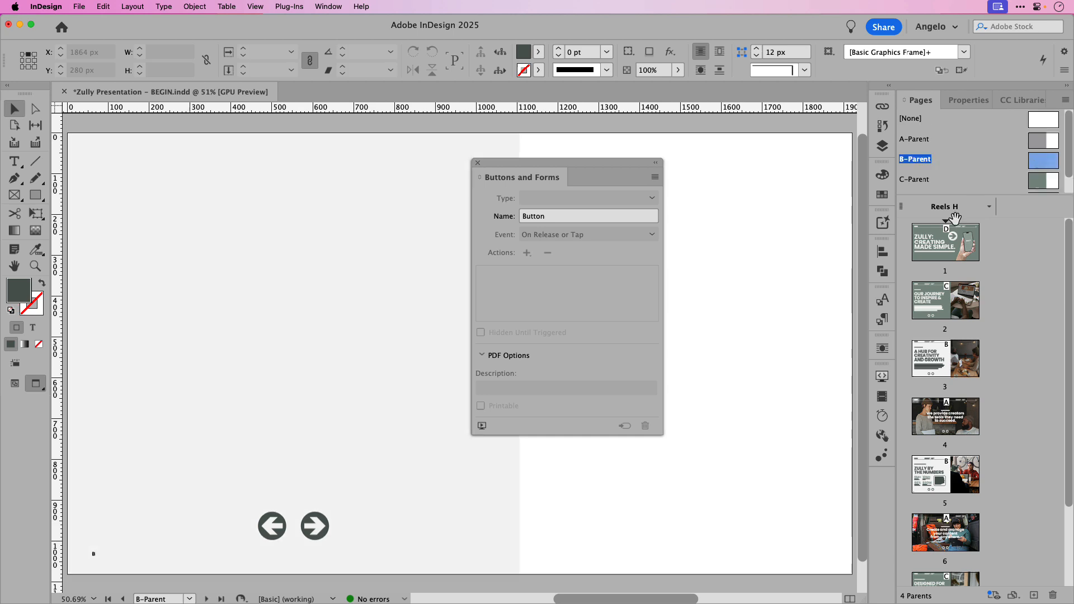
{"action": "left_click", "coordinate": [274, 528]}
{"action": "left_click", "coordinate": [322, 531], "text": "shift"}
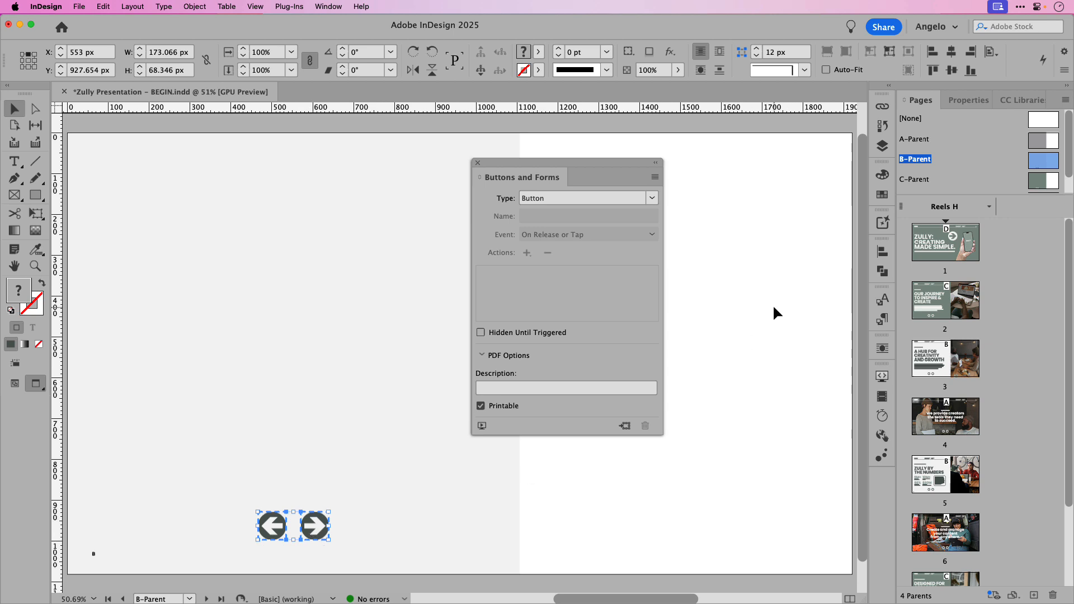
Step: Delete the two existing arrow graphics from D-Parent
{"action": "mouse_move", "coordinate": [1069, 154]}
{"action": "scroll", "coordinate": [1069, 154], "scroll_direction": "down", "scroll_amount": 1}
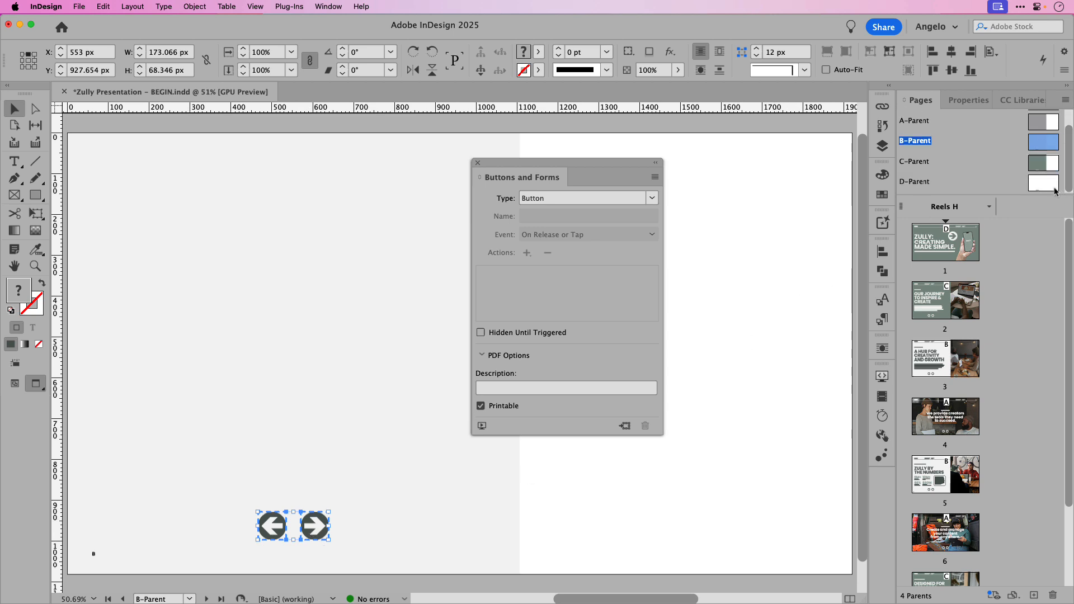
{"action": "double_click", "coordinate": [1043, 184]}
{"action": "left_click_drag", "start_coordinate": [345, 503], "coordinate": [231, 557]}
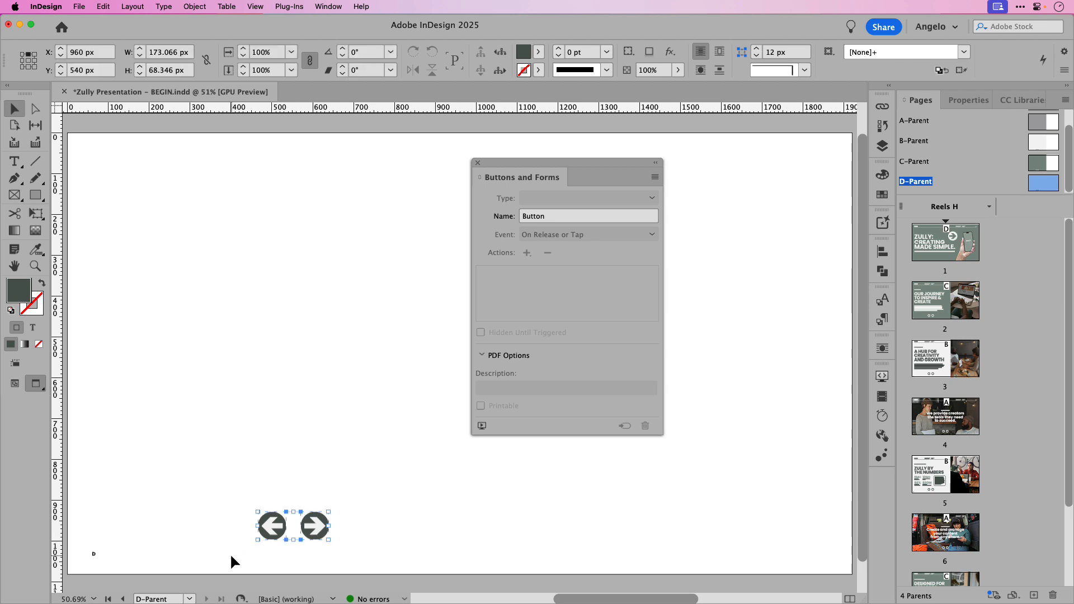
{"action": "key", "text": "Delete"}
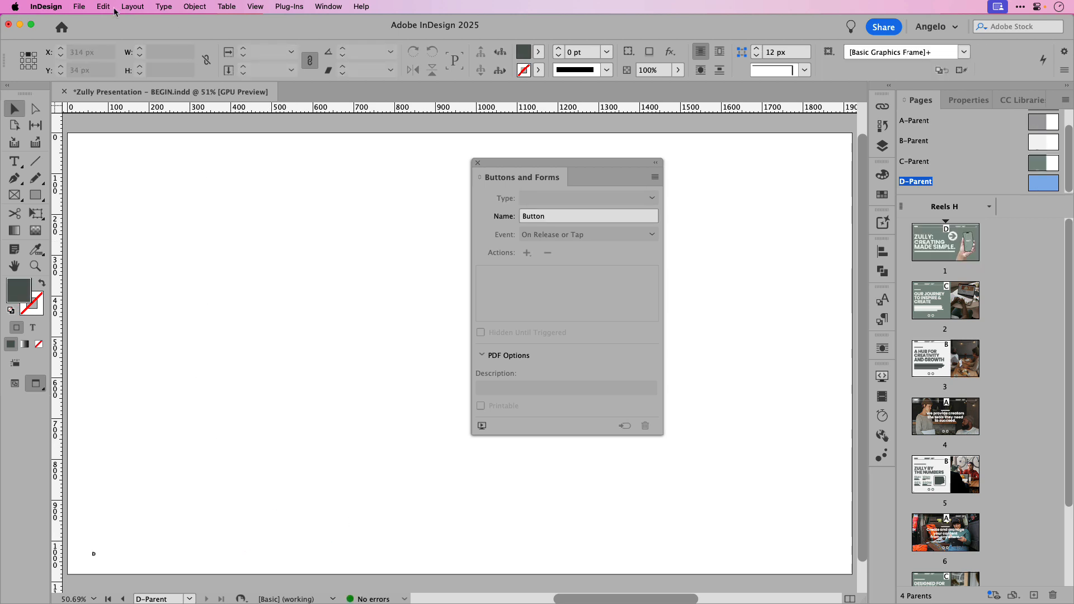
Step: Paste the copied arrow buttons in place on D-Parent and deselect them
{"action": "left_click", "coordinate": [103, 7]}
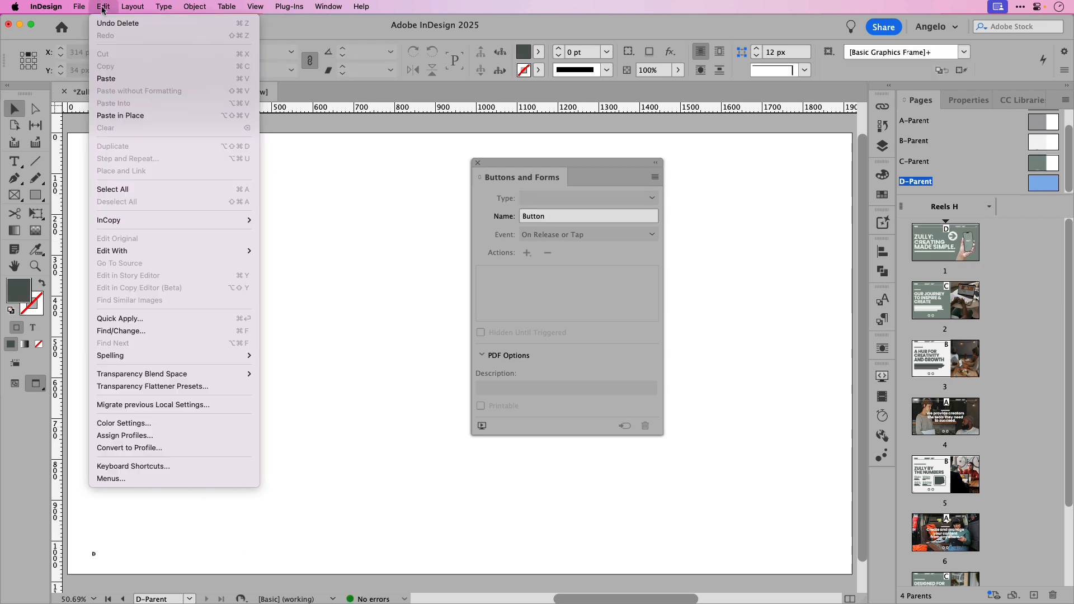
{"action": "left_click", "coordinate": [127, 115]}
{"action": "left_click", "coordinate": [420, 436]}
Step: Check the names and page actions of both pasted arrow buttons on D-Parent
{"action": "left_click", "coordinate": [280, 534]}
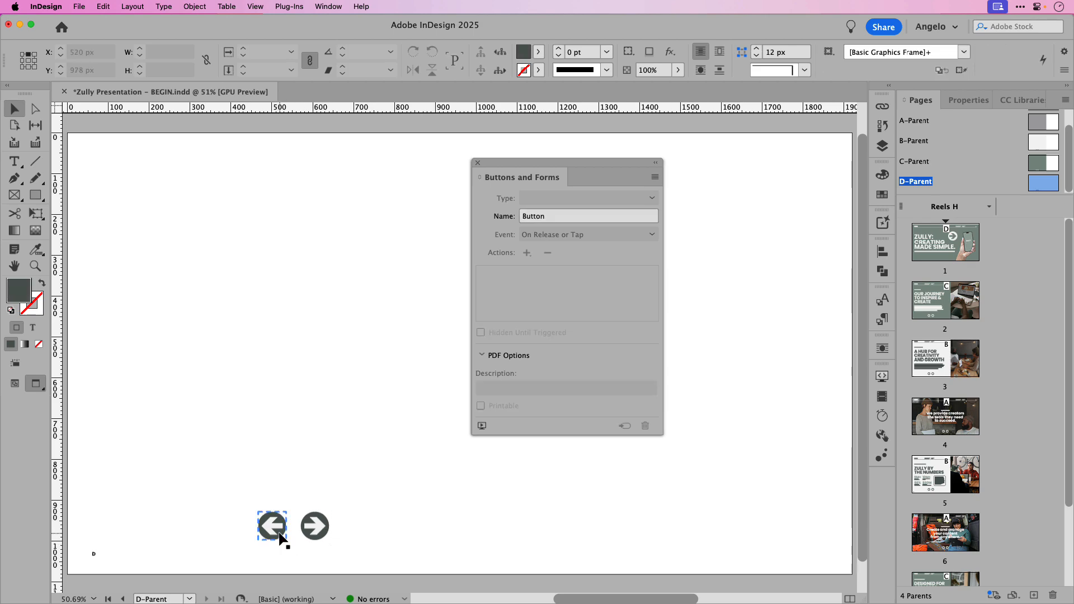
{"action": "left_click", "coordinate": [280, 534]}
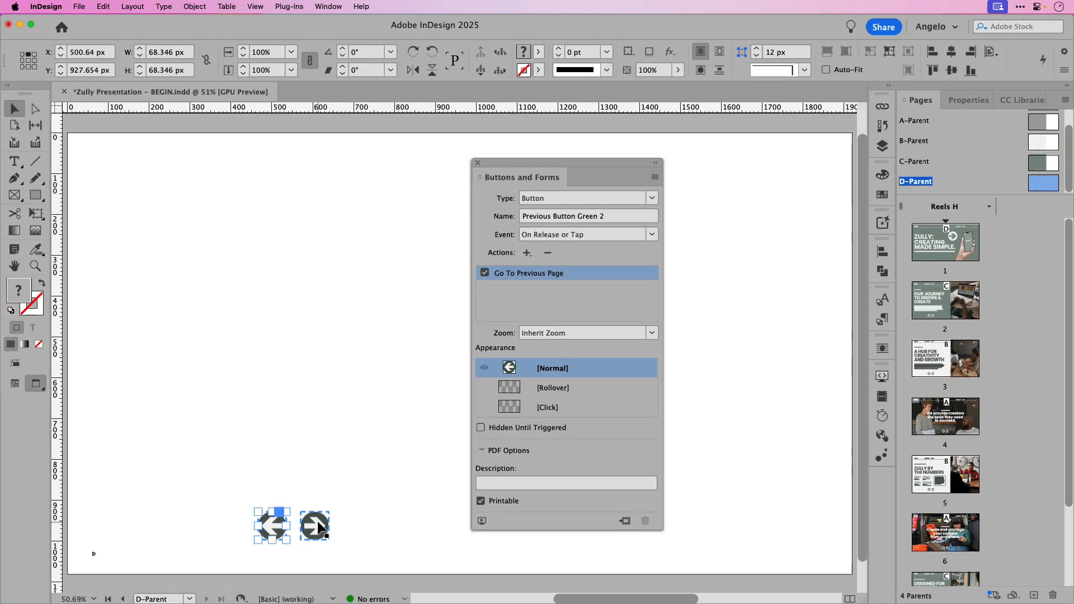
{"action": "left_click", "coordinate": [316, 519]}
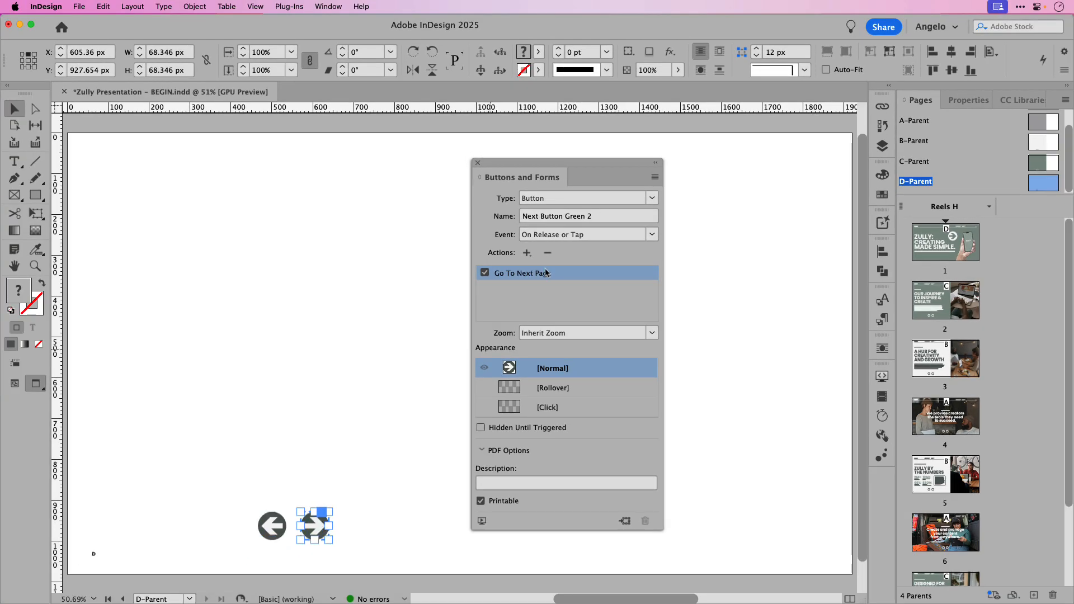
{"action": "left_click", "coordinate": [277, 533]}
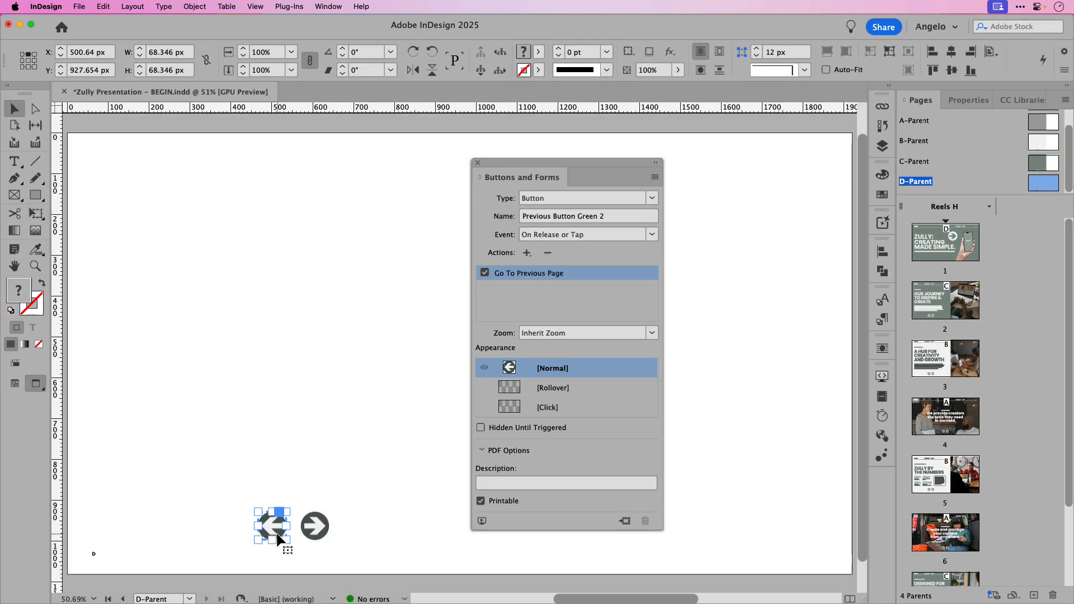
{"action": "left_click", "coordinate": [308, 532]}
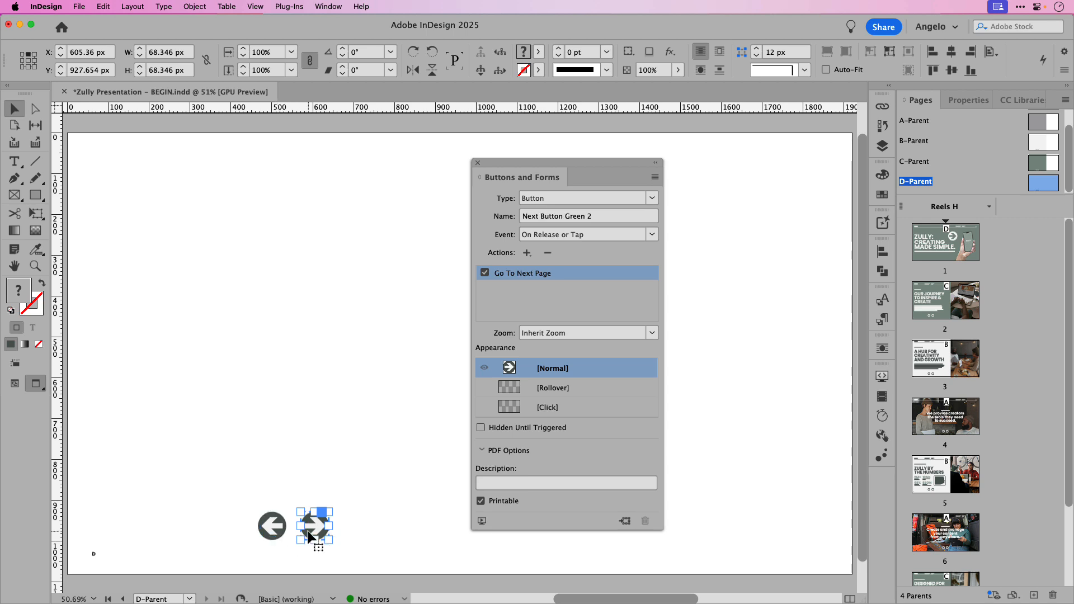
Step: Look at the arrows on page 4, return to page 1 and reset the current workspace
{"action": "double_click", "coordinate": [929, 428]}
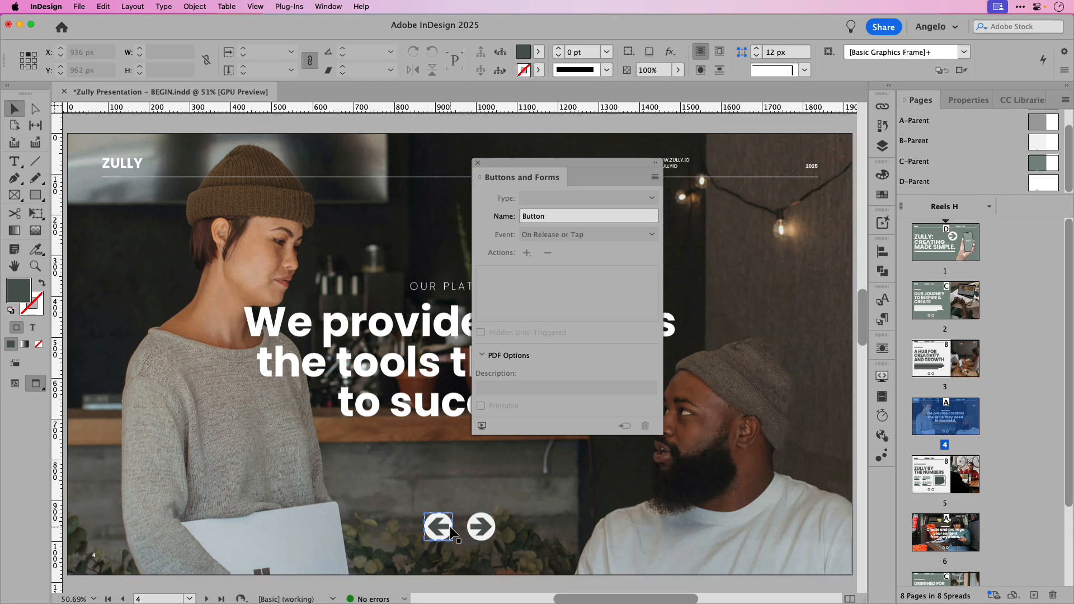
{"action": "double_click", "coordinate": [967, 253]}
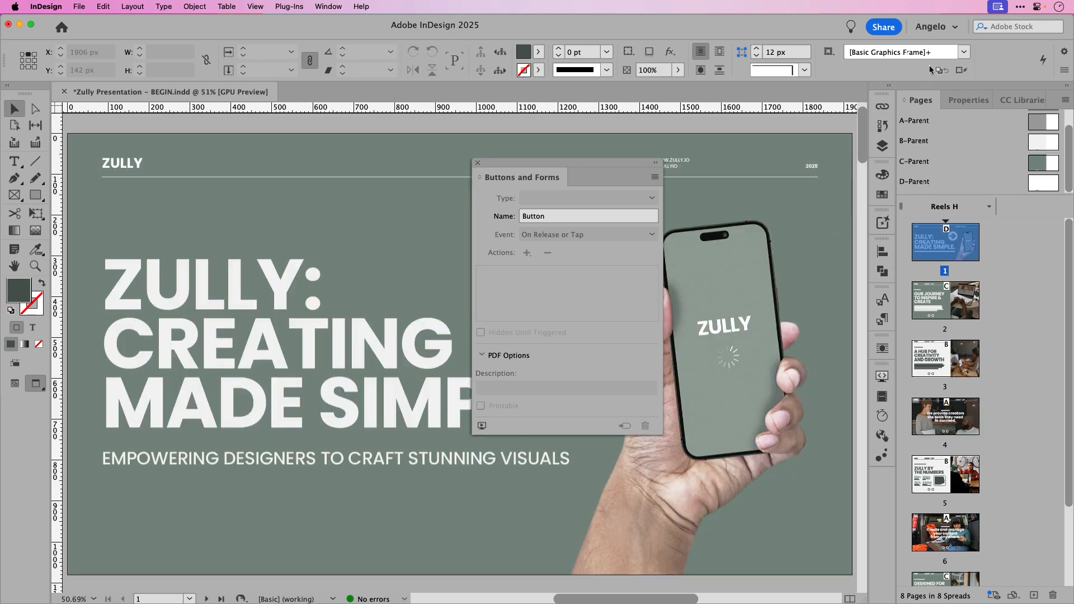
{"action": "left_click", "coordinate": [953, 29]}
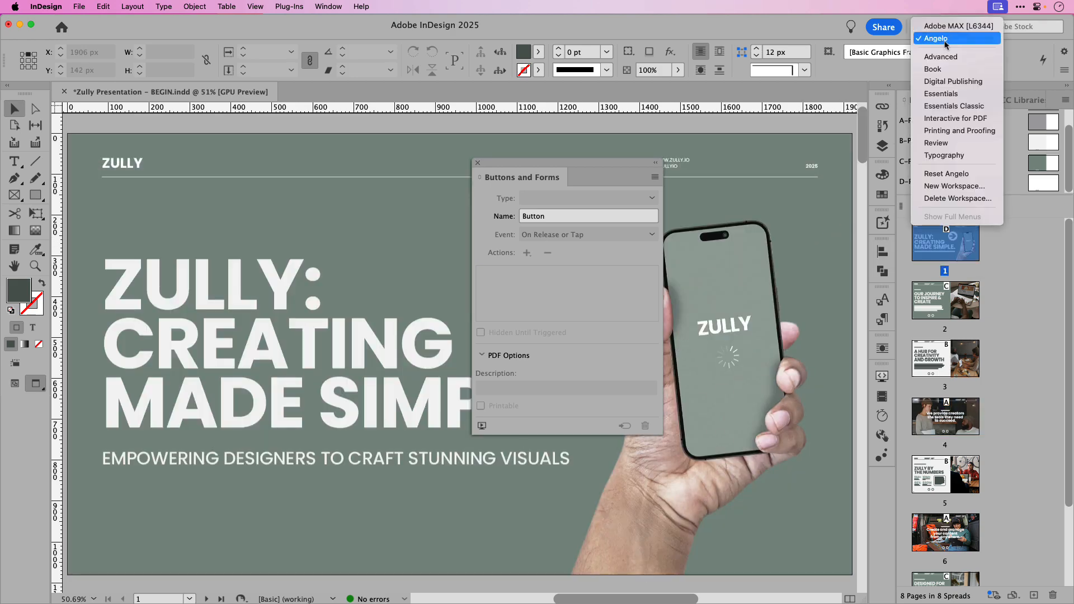
{"action": "left_click", "coordinate": [935, 175]}
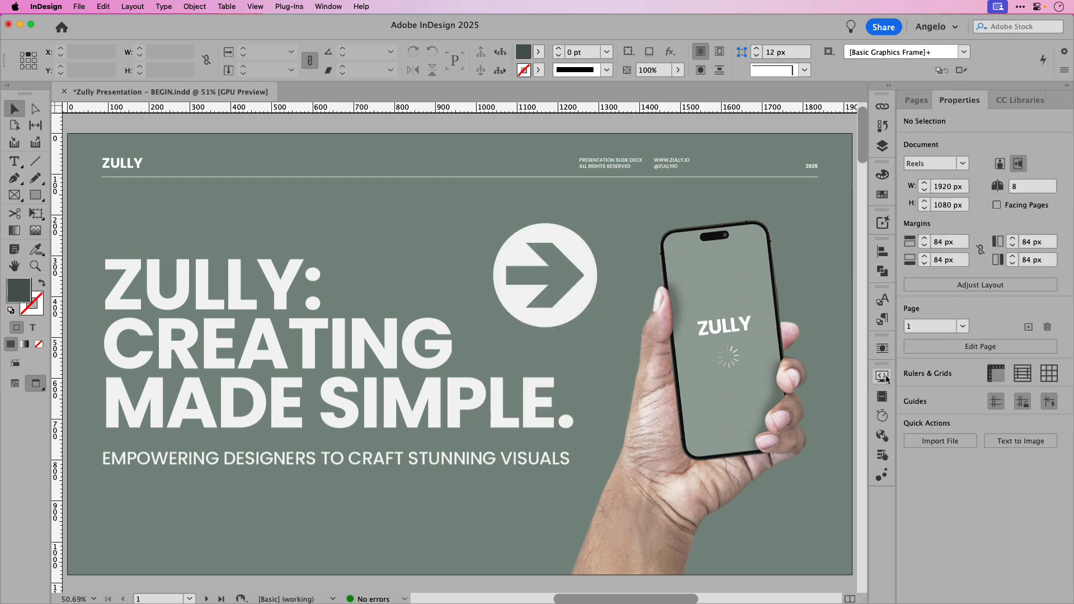
Step: Open the EPUB Interactivity Preview as a floating window, widen it and place it over the page
{"action": "left_click", "coordinate": [883, 382]}
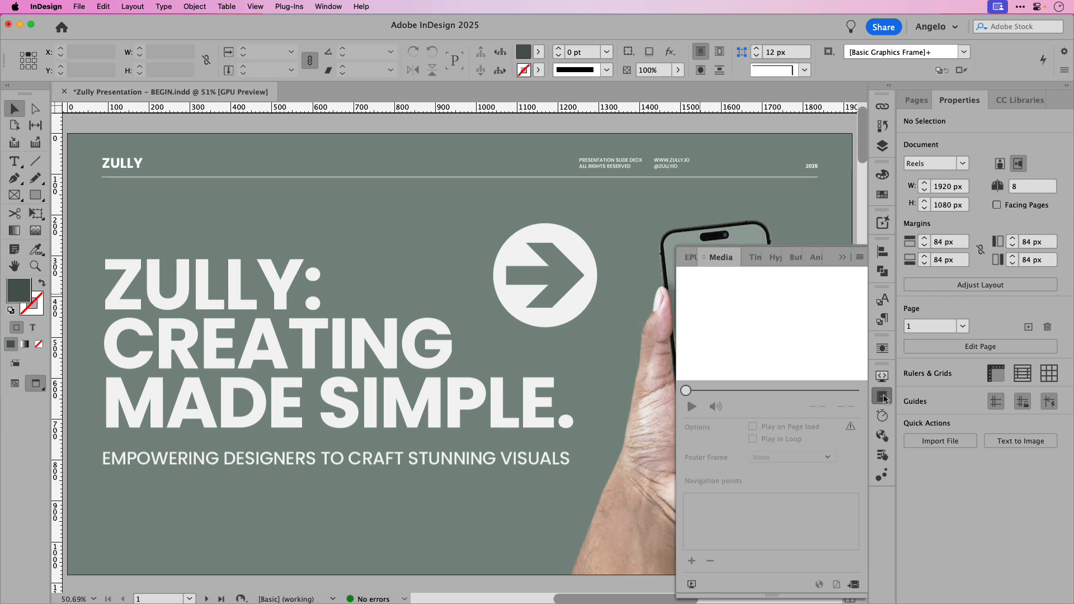
{"action": "left_click", "coordinate": [692, 585]}
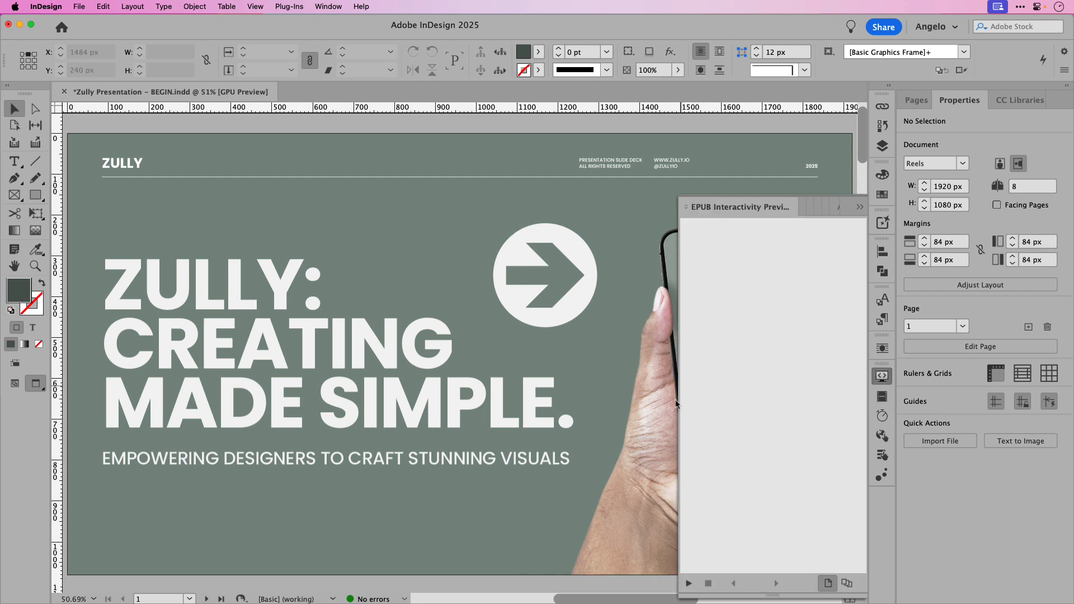
{"action": "left_click_drag", "start_coordinate": [766, 207], "coordinate": [421, 143]}
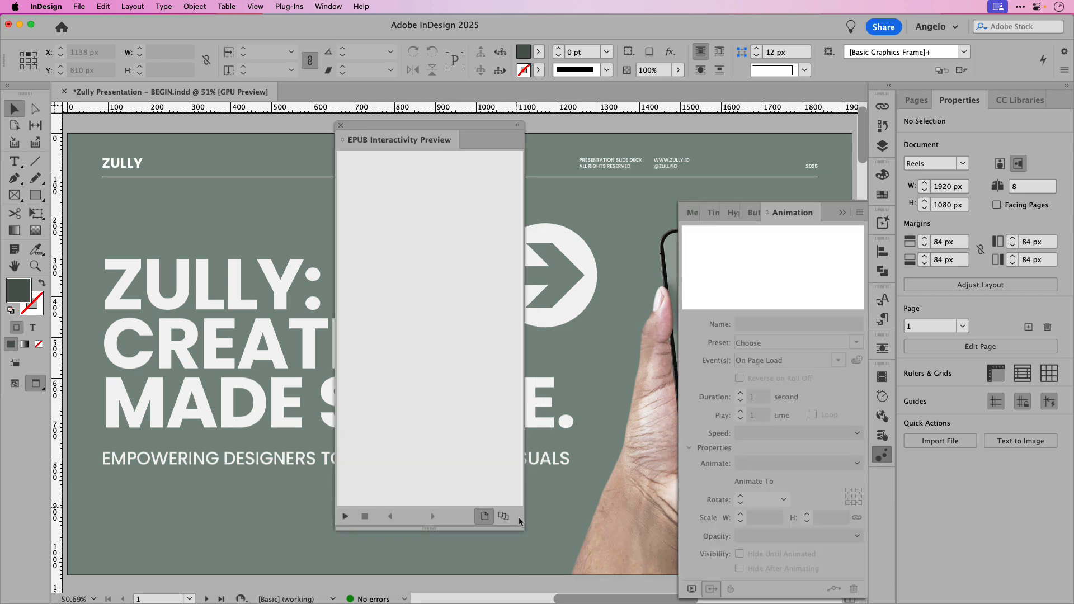
{"action": "left_click_drag", "start_coordinate": [524, 529], "coordinate": [881, 525]}
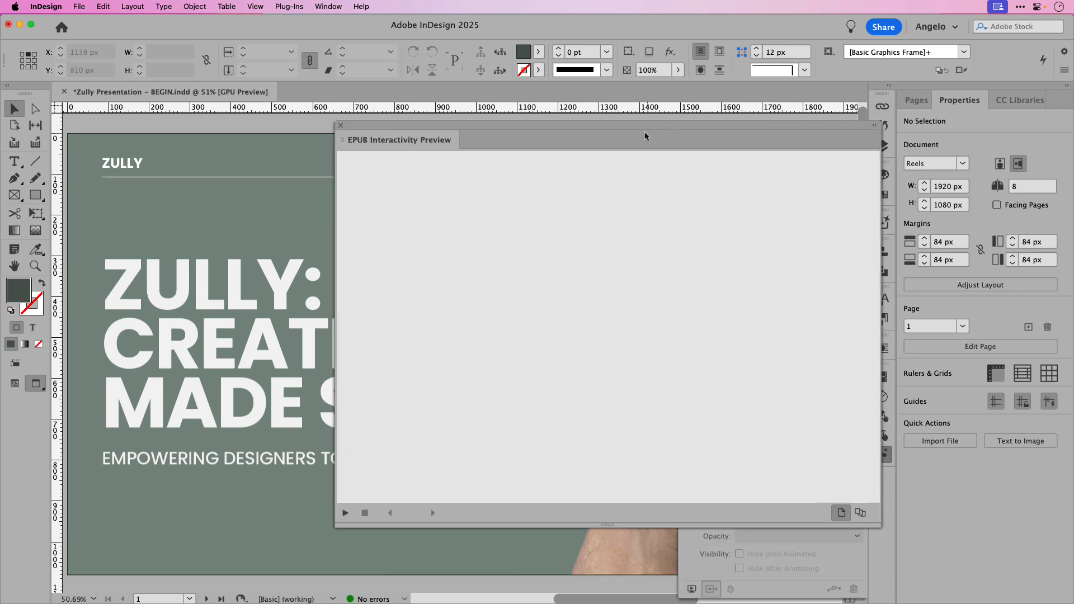
{"action": "left_click_drag", "start_coordinate": [645, 134], "coordinate": [529, 119]}
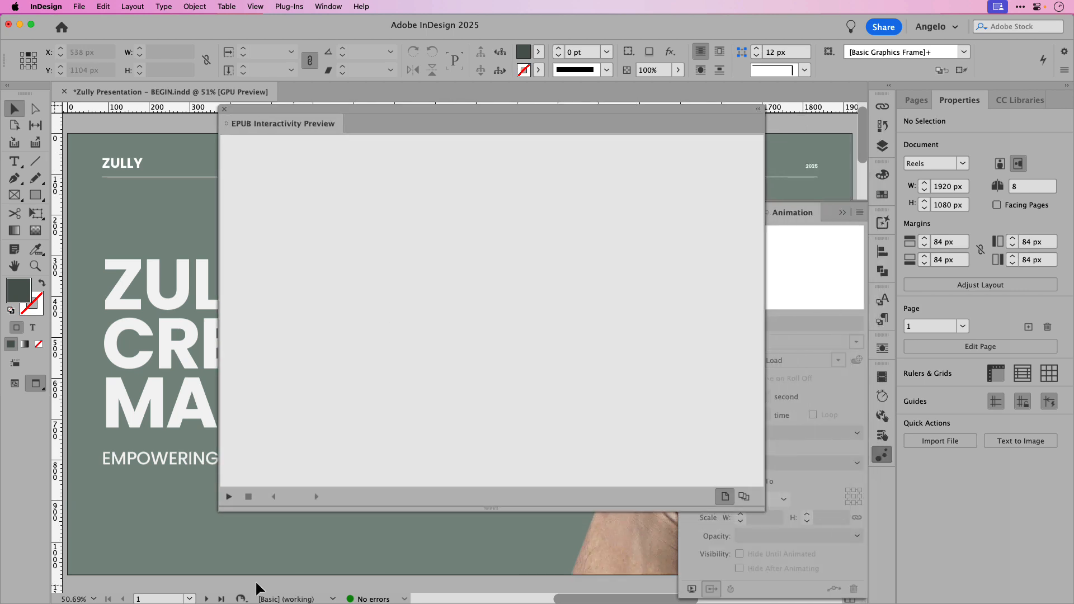
Step: Switch the interactivity preview from a single page to Preview Document Mode and play it
{"action": "left_click", "coordinate": [227, 496]}
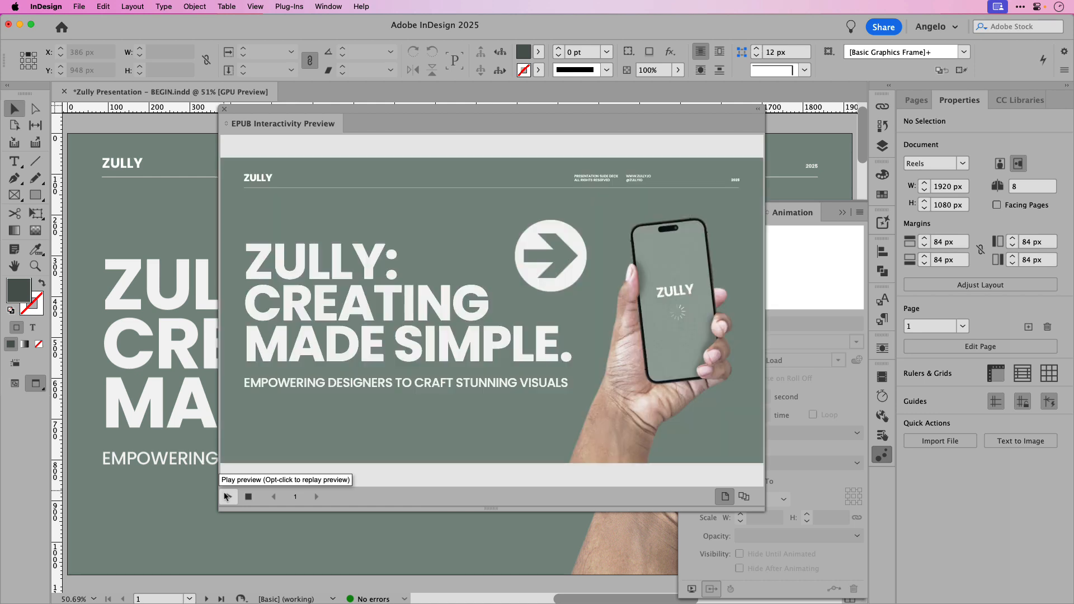
{"action": "left_click", "coordinate": [743, 497]}
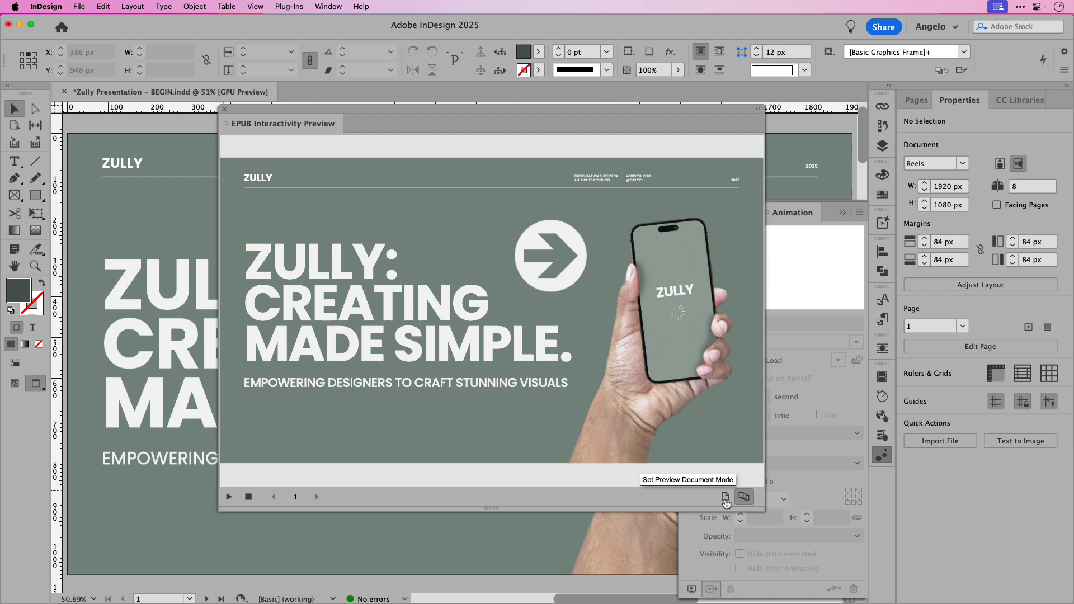
{"action": "left_click", "coordinate": [227, 498]}
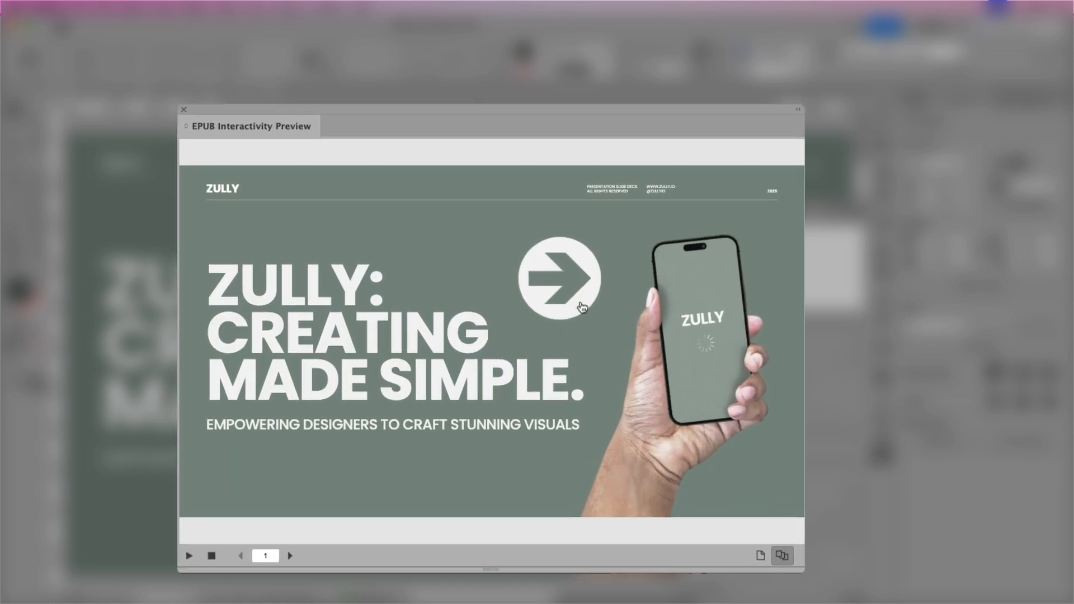
Step: Test the next-page arrow buttons in the preview by moving forward from page 1 to page 7
{"action": "left_click", "coordinate": [581, 307]}
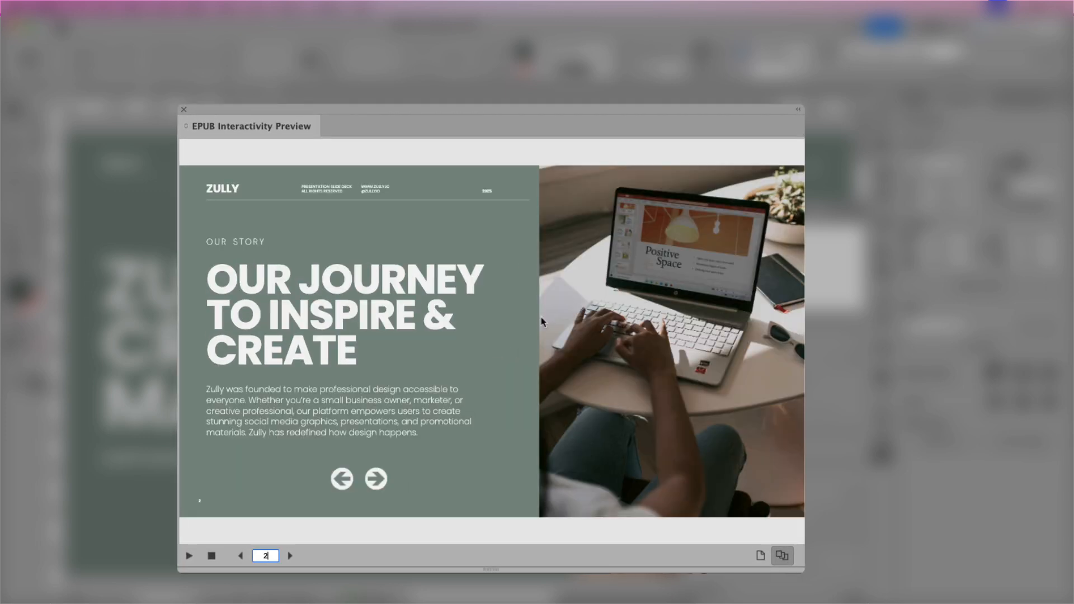
{"action": "left_click", "coordinate": [377, 479]}
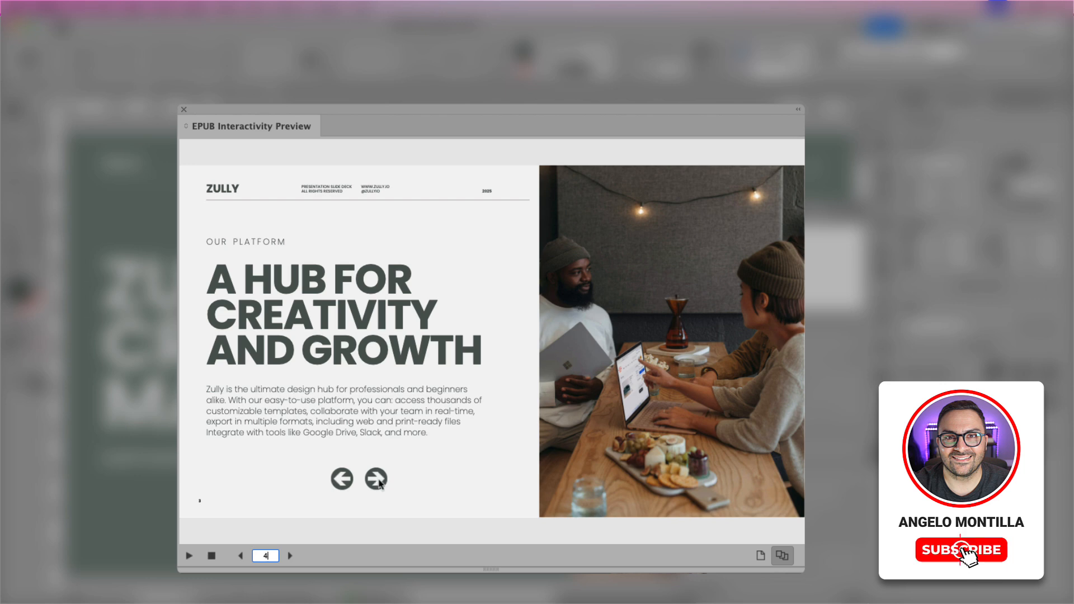
{"action": "left_click", "coordinate": [377, 480]}
{"action": "left_click", "coordinate": [506, 480]}
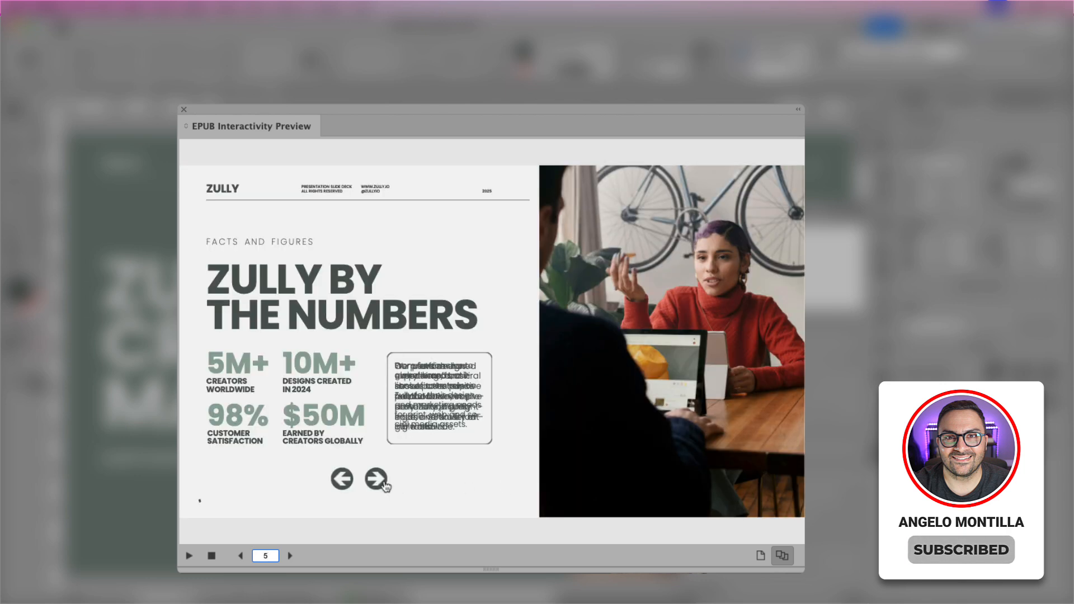
{"action": "left_click", "coordinate": [376, 479]}
{"action": "left_click", "coordinate": [507, 481]}
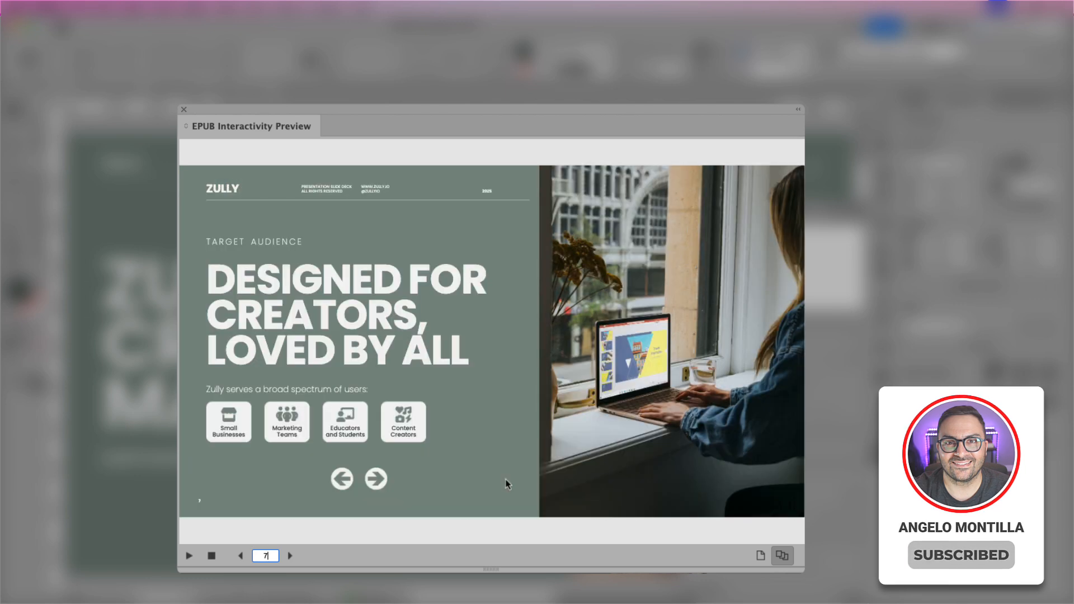
Step: Test the previous-page arrow buttons in the preview by moving back through the pages from page 7
{"action": "left_click", "coordinate": [341, 479]}
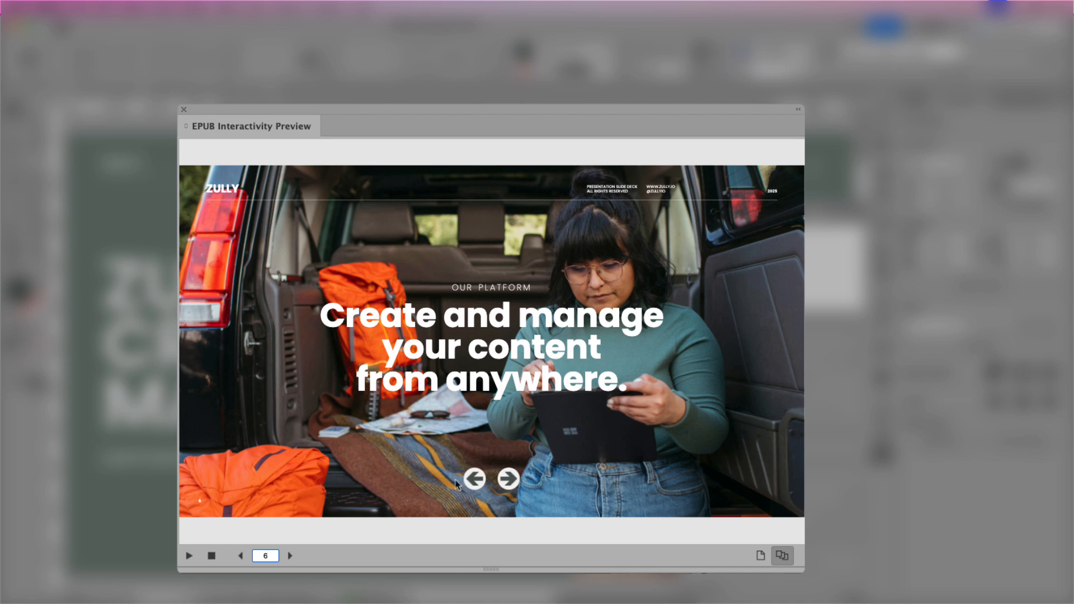
{"action": "left_click", "coordinate": [473, 479]}
{"action": "left_click", "coordinate": [342, 479]}
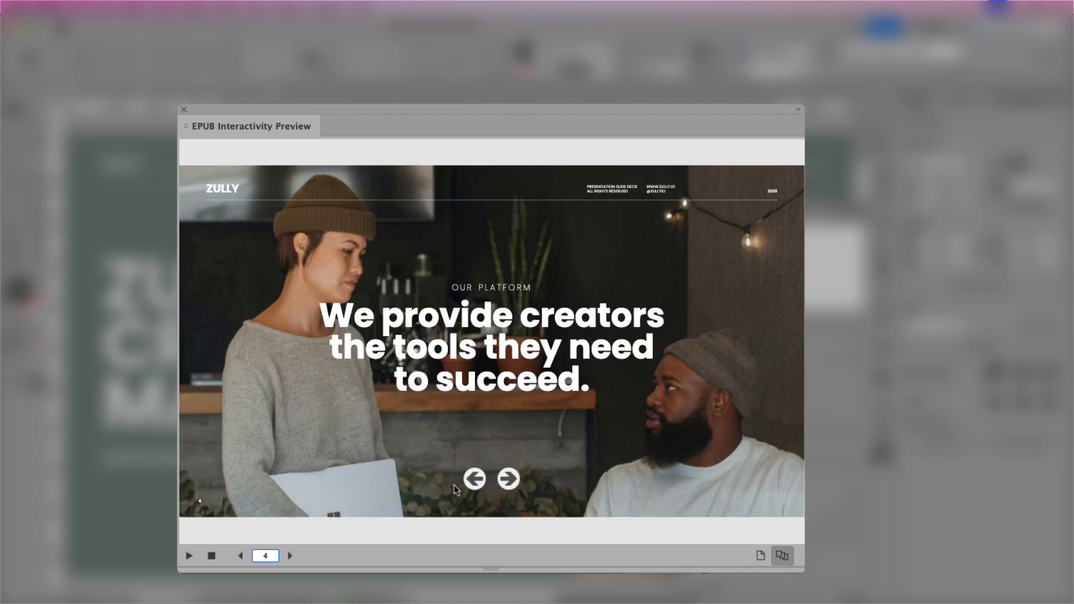
{"action": "left_click", "coordinate": [474, 479]}
{"action": "left_click", "coordinate": [343, 478]}
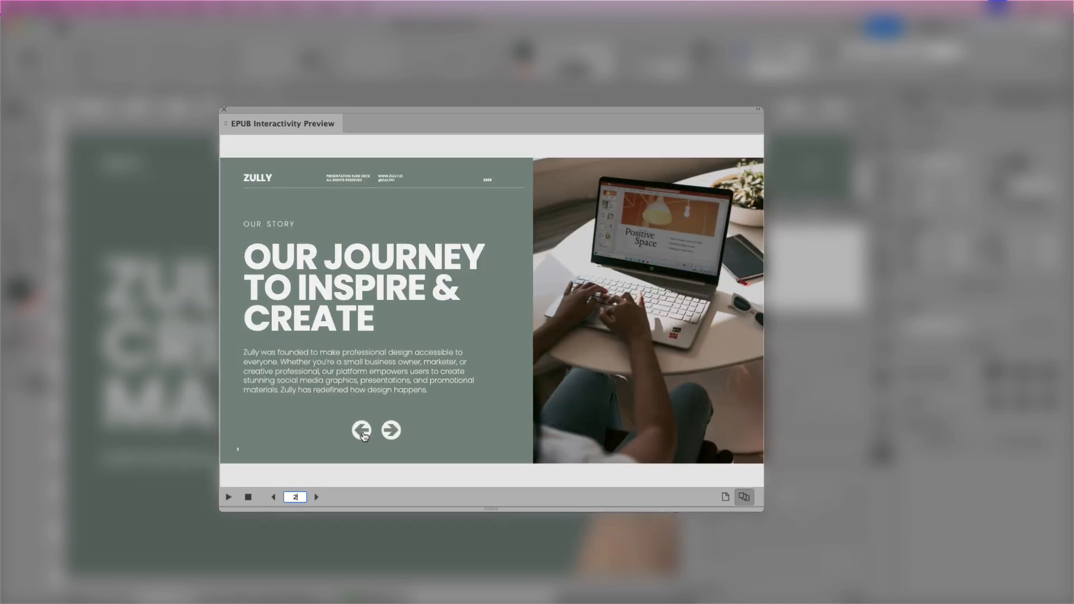
{"action": "left_click", "coordinate": [342, 481]}
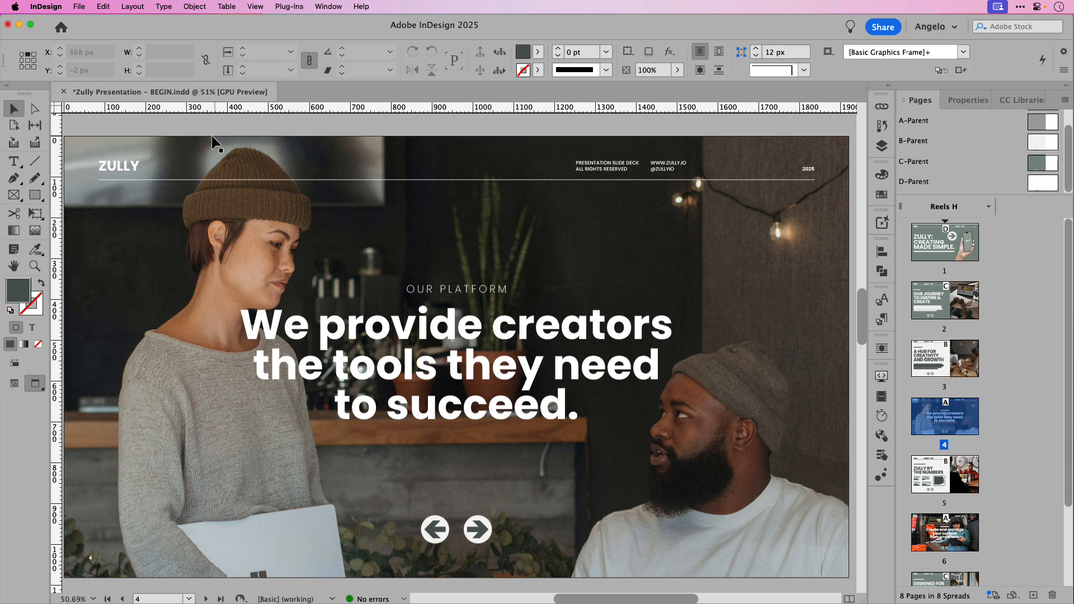
Step: Convert the ZULLY text on page 4 to a button, review its available actions, and undo the conversion
{"action": "left_click", "coordinate": [125, 167]}
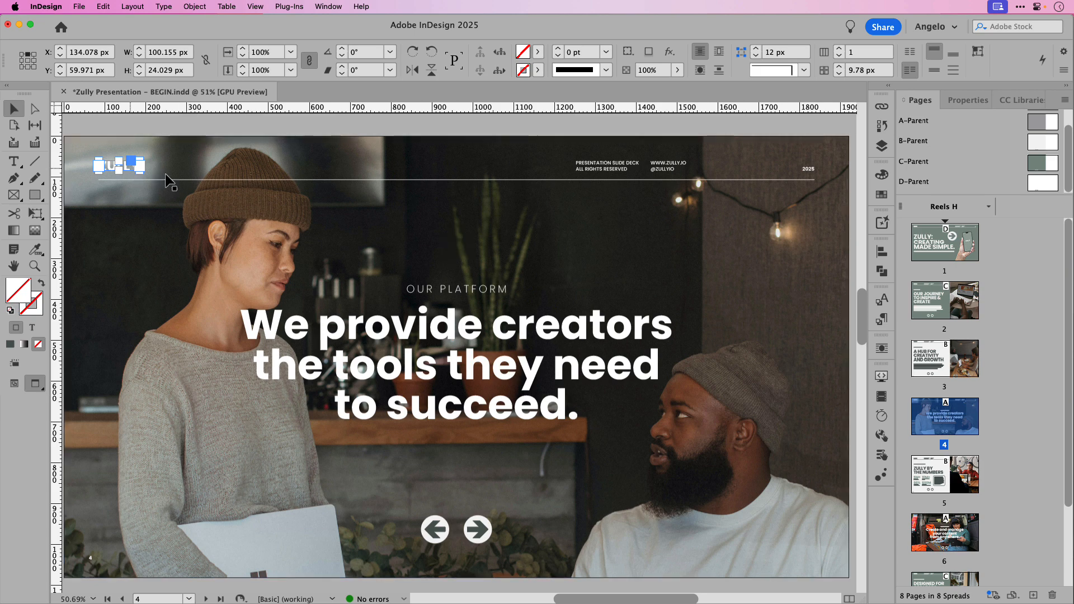
{"action": "left_click", "coordinate": [882, 454]}
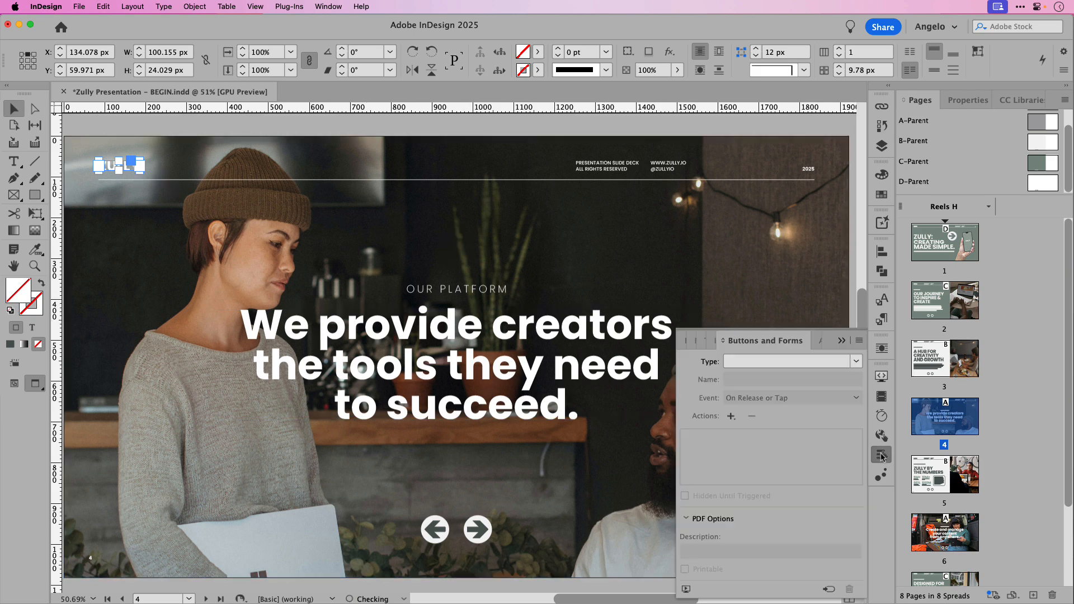
{"action": "left_click", "coordinate": [855, 362]}
{"action": "left_click", "coordinate": [803, 376]}
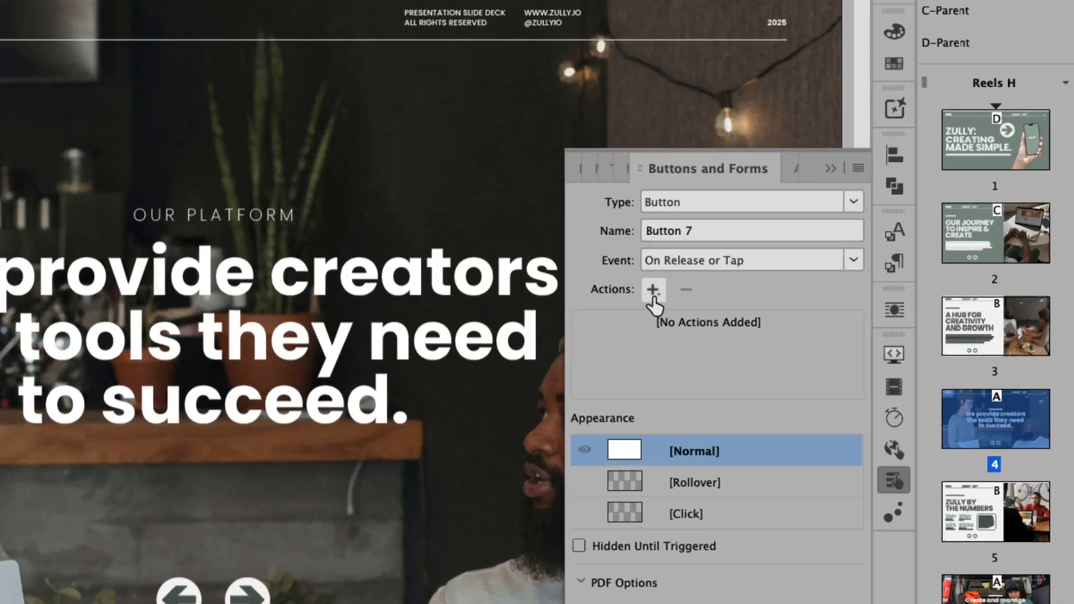
{"action": "left_click", "coordinate": [731, 335]}
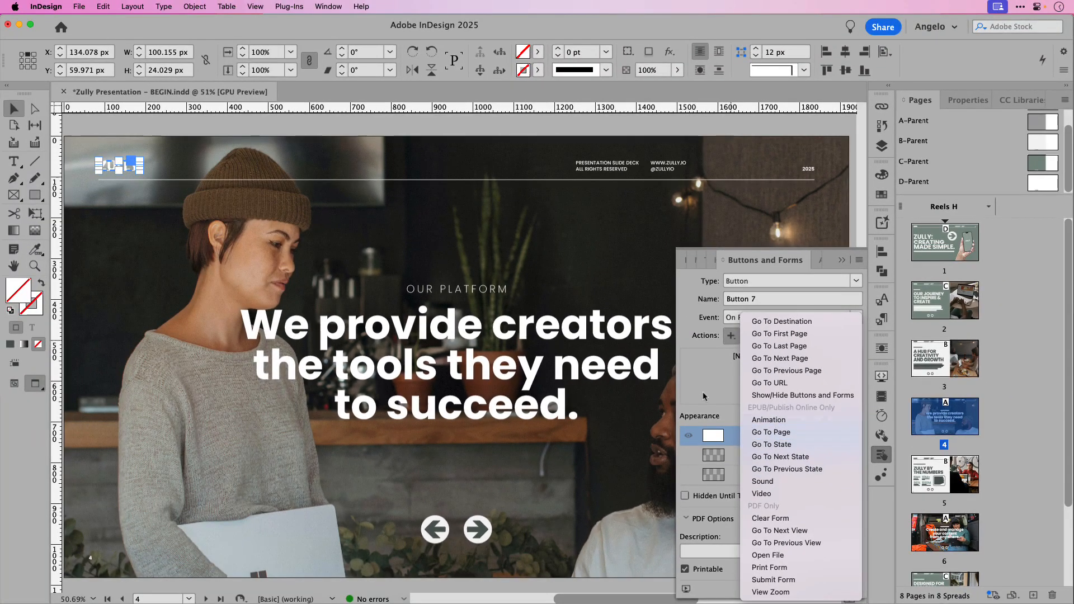
{"action": "left_click", "coordinate": [604, 376]}
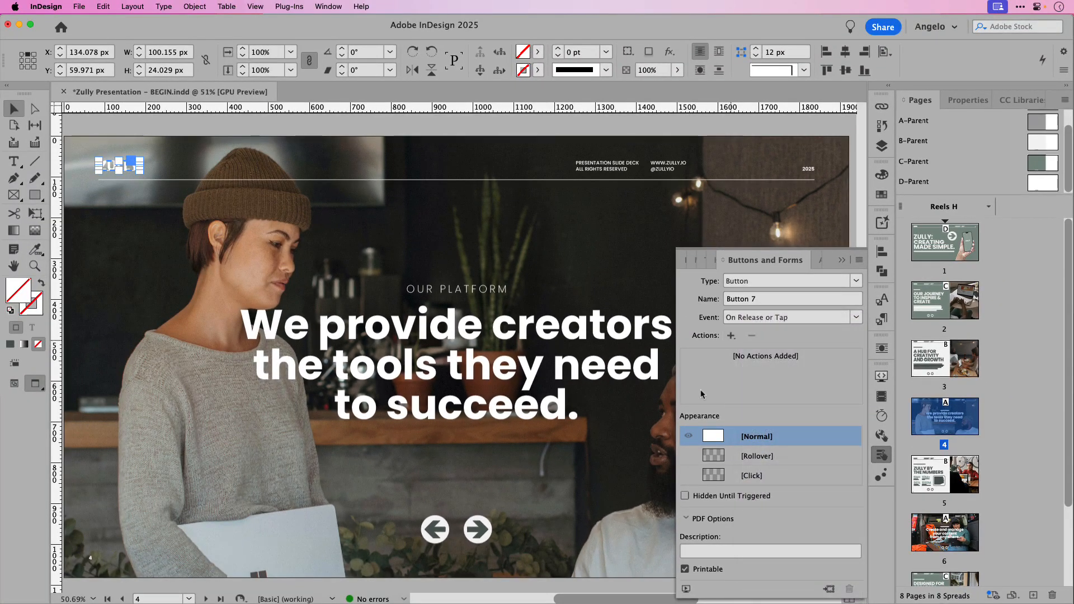
{"action": "key", "text": "super+z"}
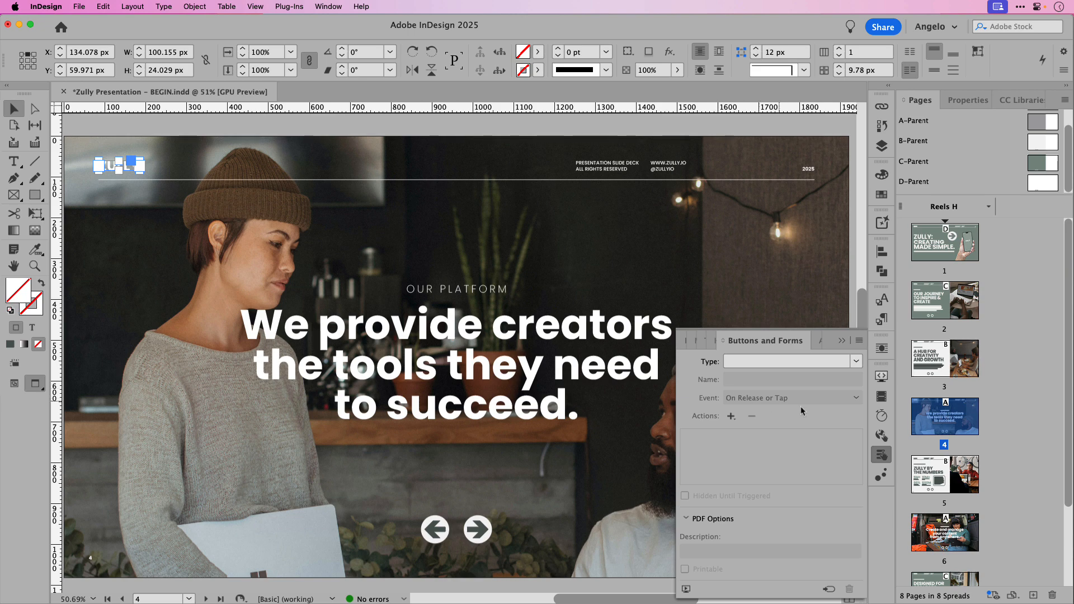
Step: Float the Hyperlinks window over the page and start a new hyperlink on the ZULLY text
{"action": "left_click", "coordinate": [881, 438]}
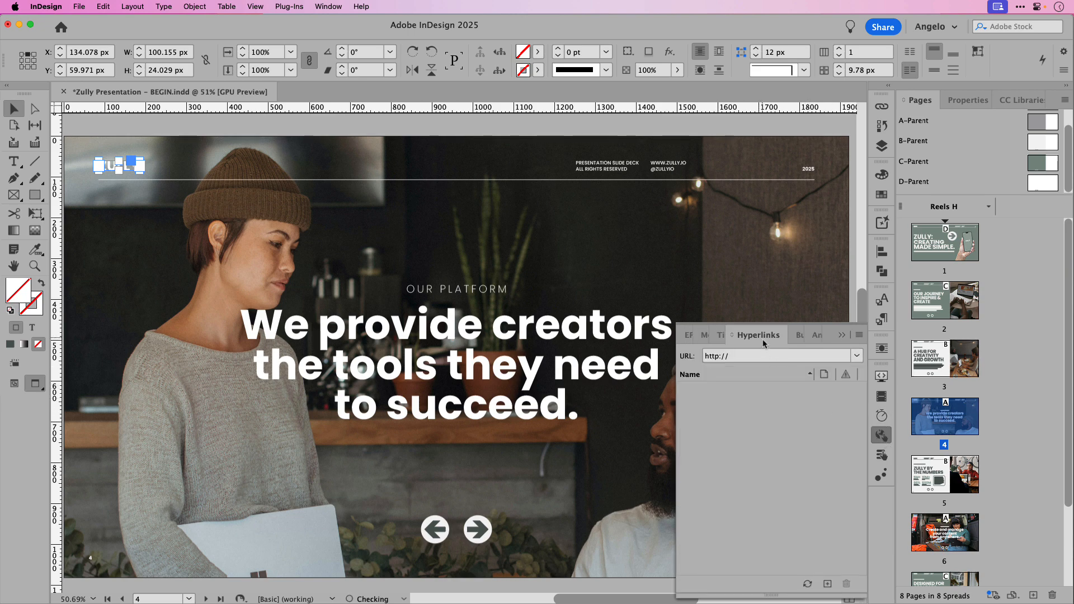
{"action": "left_click_drag", "start_coordinate": [759, 336], "coordinate": [270, 117]}
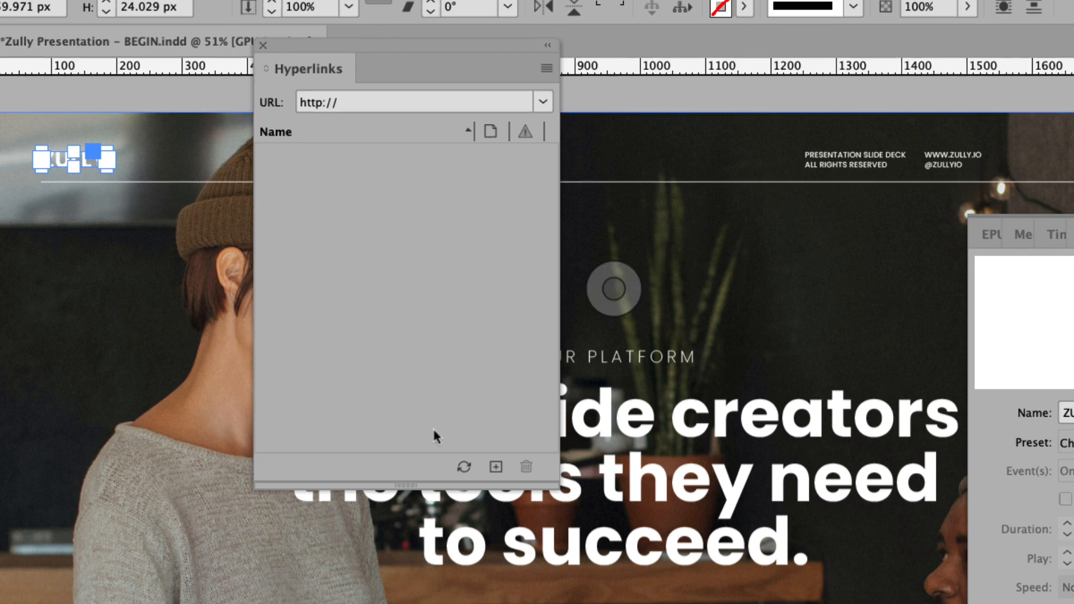
{"action": "left_click", "coordinate": [495, 467]}
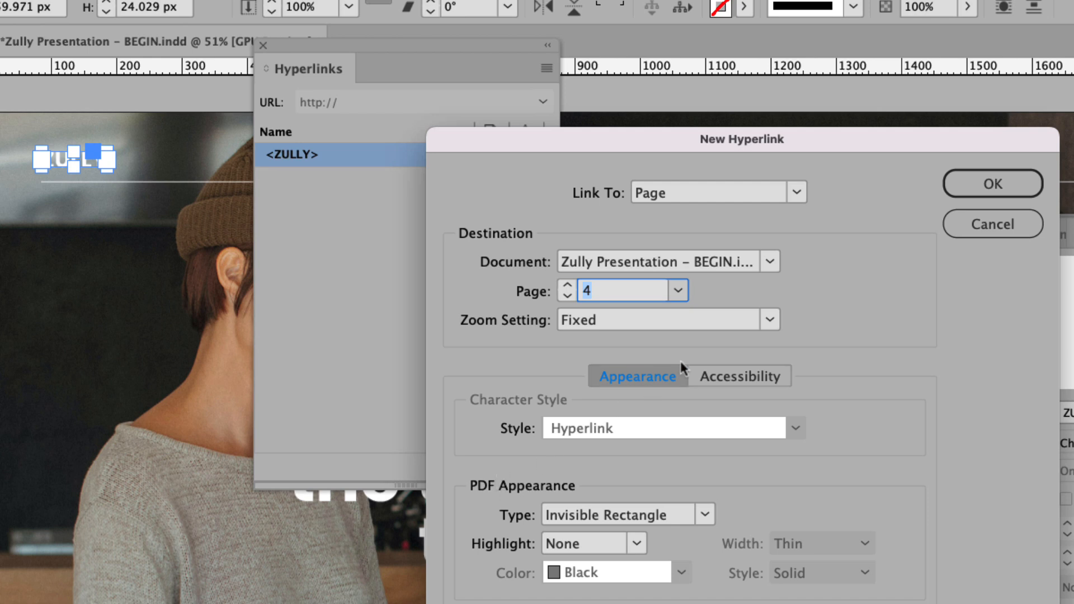
Step: Look through the hyperlink's link types, set it to link to page 2 of the current document, and create it
{"action": "left_click", "coordinate": [802, 198]}
{"action": "left_click", "coordinate": [752, 215]}
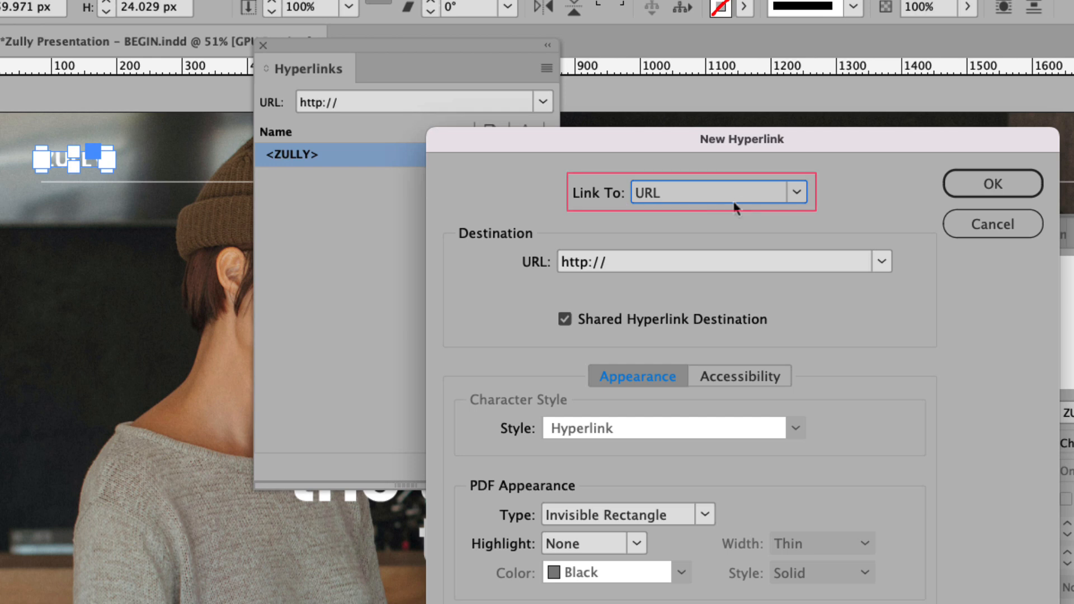
{"action": "left_click", "coordinate": [794, 193]}
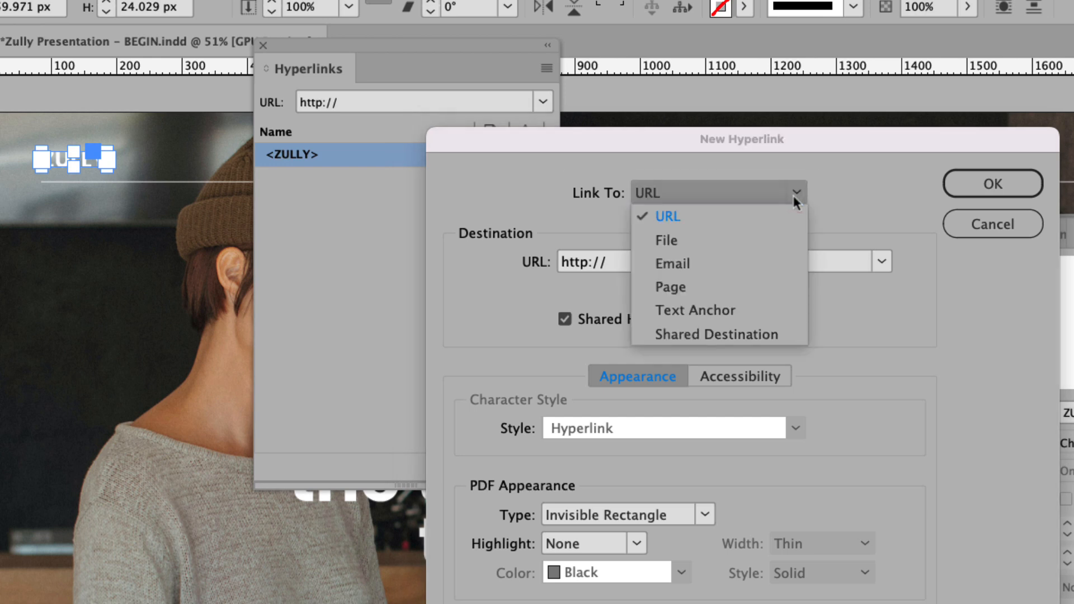
{"action": "left_click", "coordinate": [753, 286]}
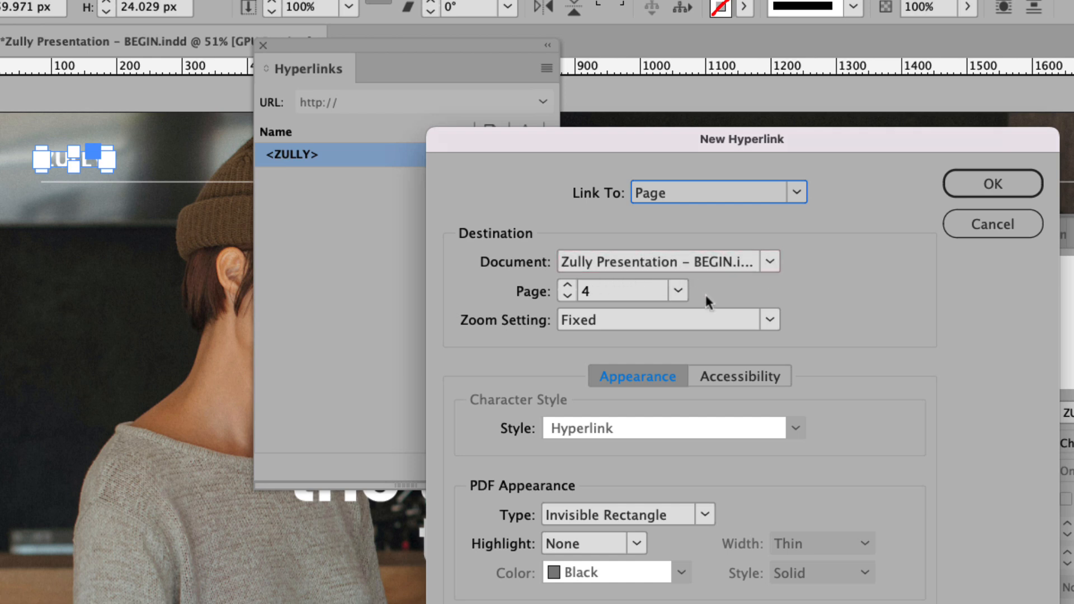
{"action": "left_click", "coordinate": [676, 290]}
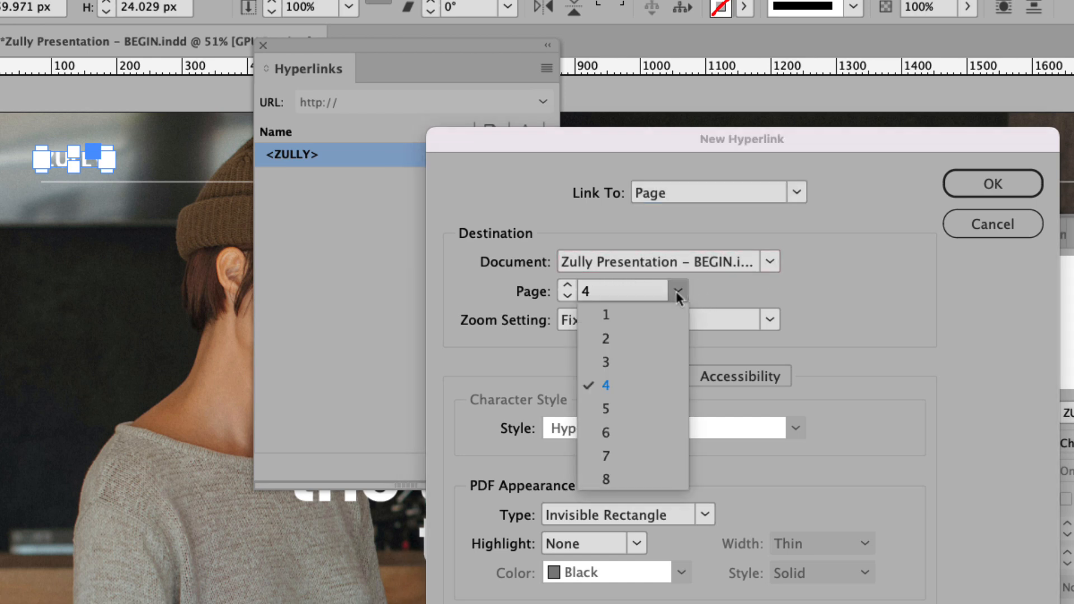
{"action": "left_click", "coordinate": [654, 339]}
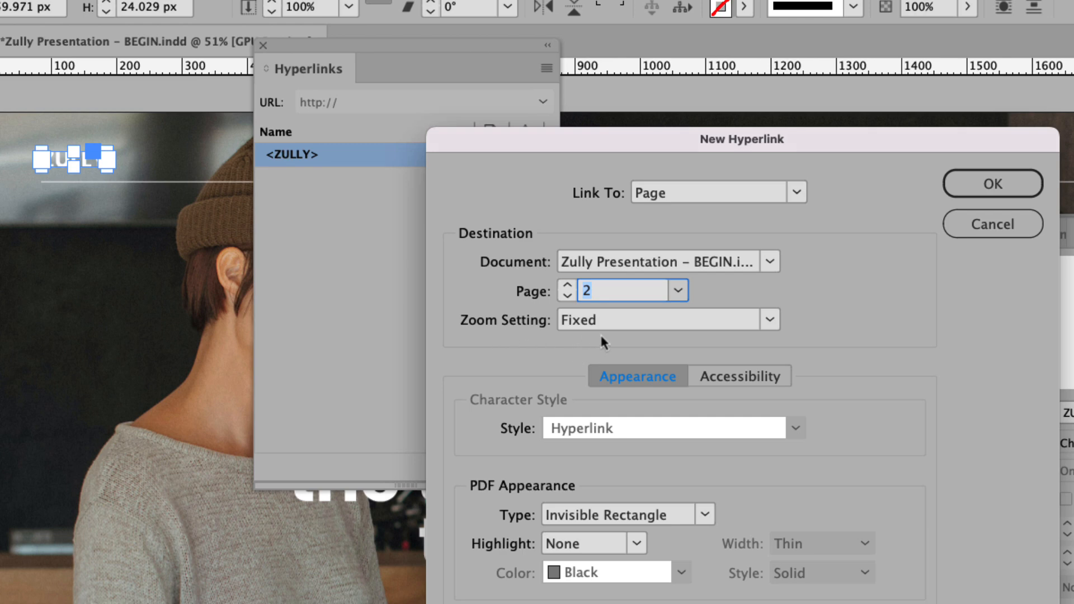
{"action": "left_click", "coordinate": [973, 185]}
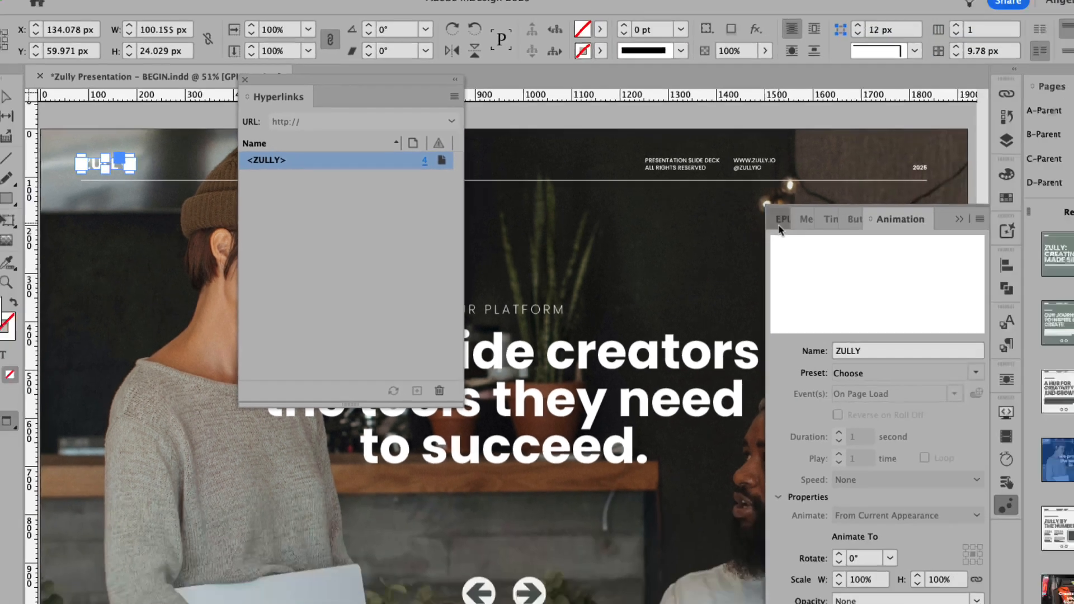
Step: Open the EPUB Interactivity Preview as an enlarged floating window and switch it to Preview Document Mode
{"action": "left_click", "coordinate": [987, 237]}
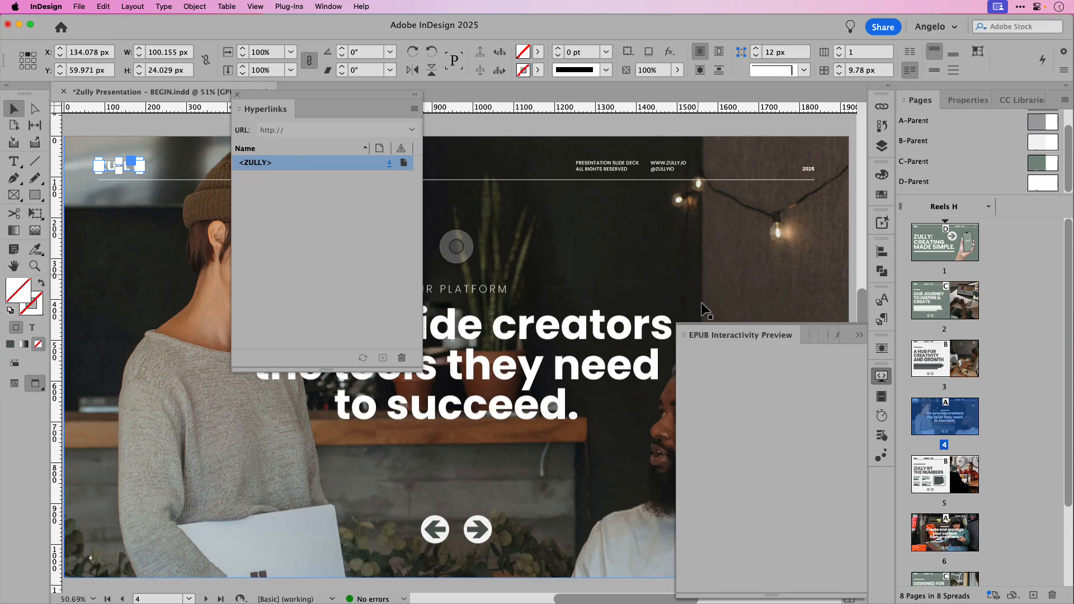
{"action": "left_click_drag", "start_coordinate": [714, 335], "coordinate": [454, 143]}
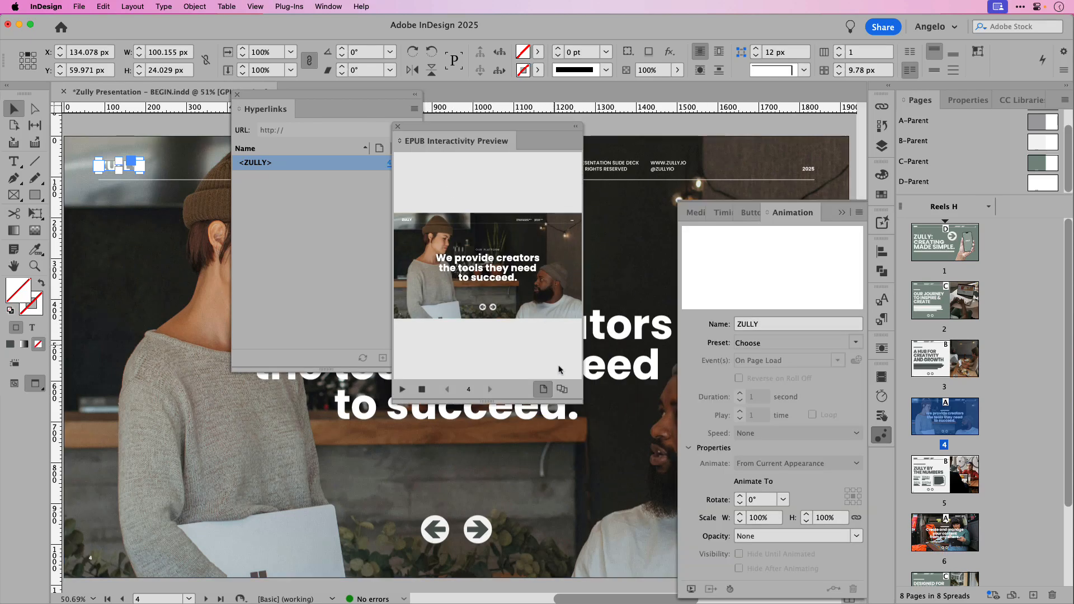
{"action": "left_click_drag", "start_coordinate": [579, 402], "coordinate": [846, 537]}
{"action": "left_click_drag", "start_coordinate": [594, 132], "coordinate": [472, 122]}
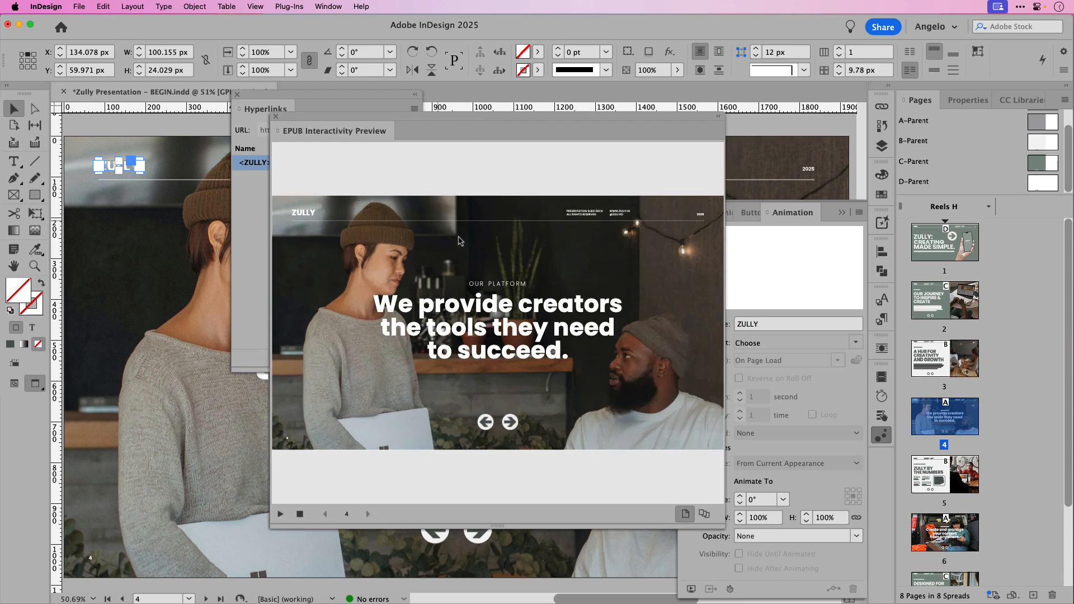
{"action": "left_click", "coordinate": [704, 515]}
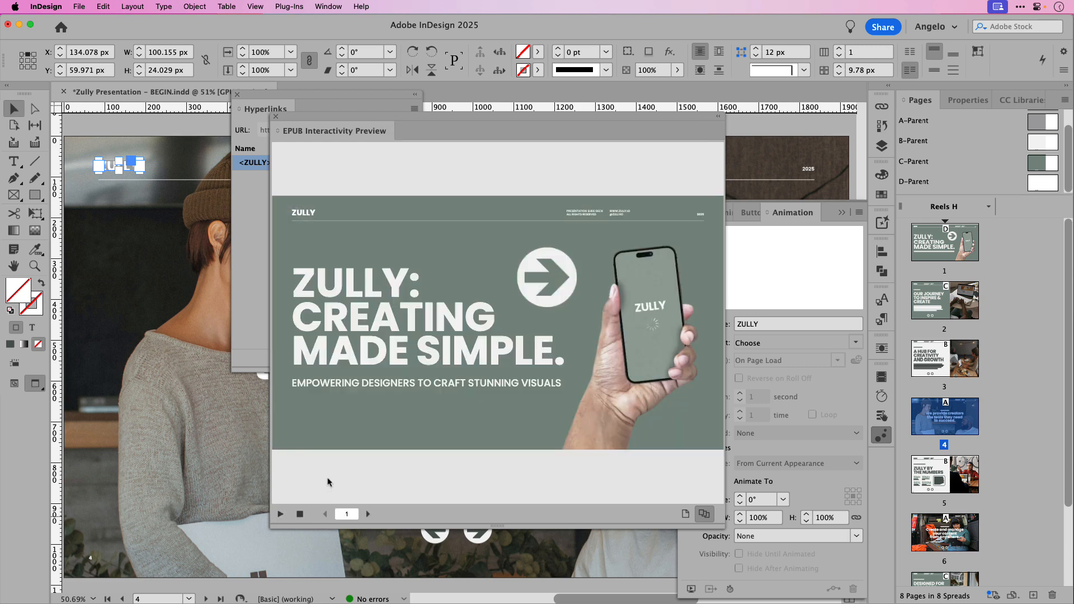
Step: Advance the preview from page 1 to page 4 with the arrow buttons and test the ZULLY hyperlink there
{"action": "left_click", "coordinate": [541, 284]}
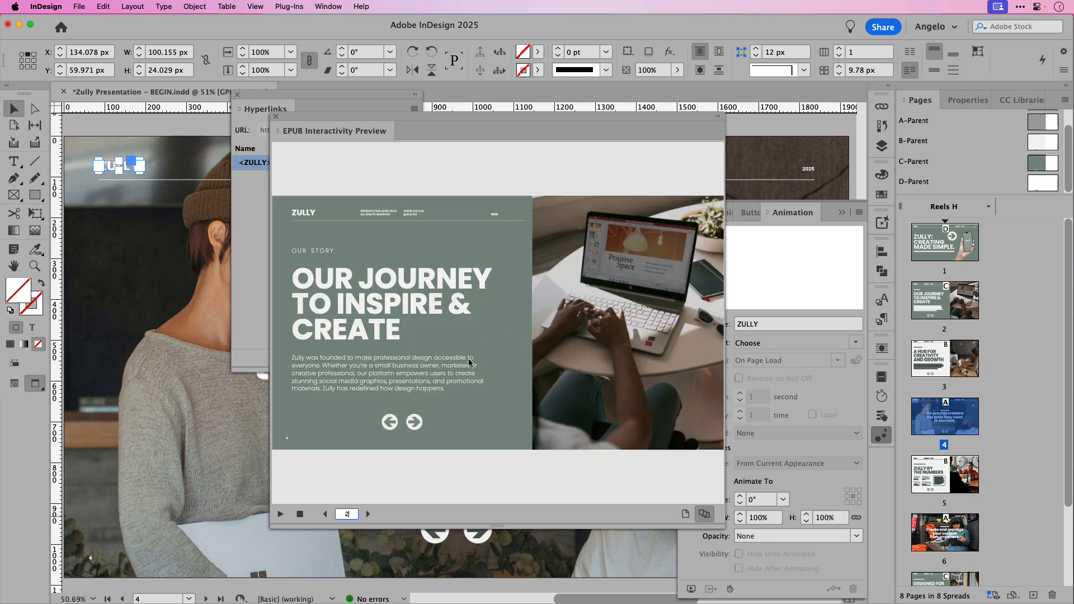
{"action": "left_click", "coordinate": [414, 423]}
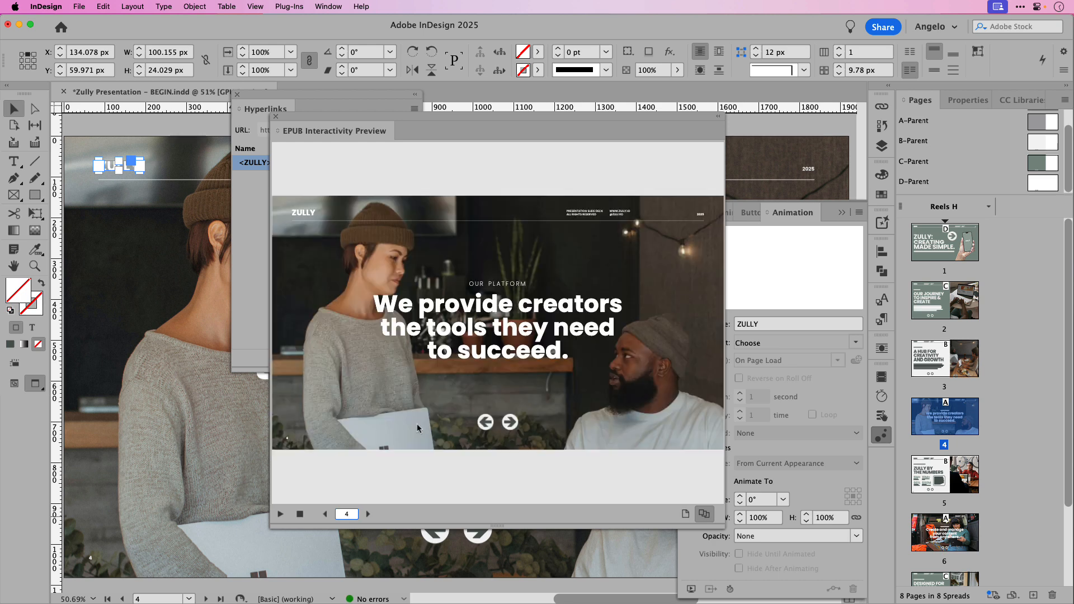
{"action": "left_click", "coordinate": [306, 217]}
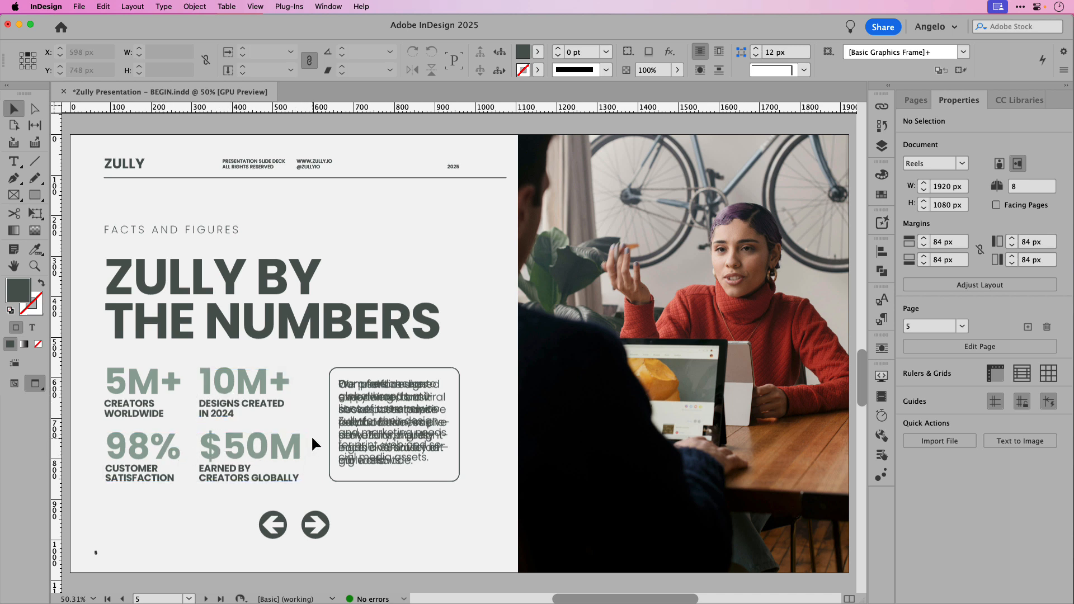
Step: Select the overlapping fact text frames on page 5 and examine the objects inside Layer 1
{"action": "left_click", "coordinate": [335, 443]}
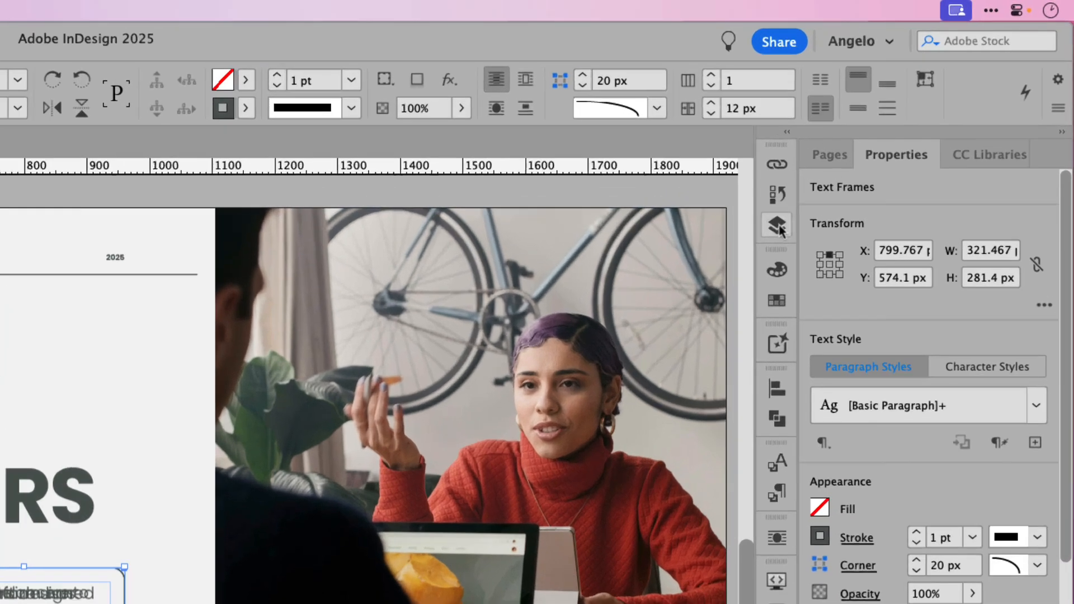
{"action": "left_click", "coordinate": [879, 148]}
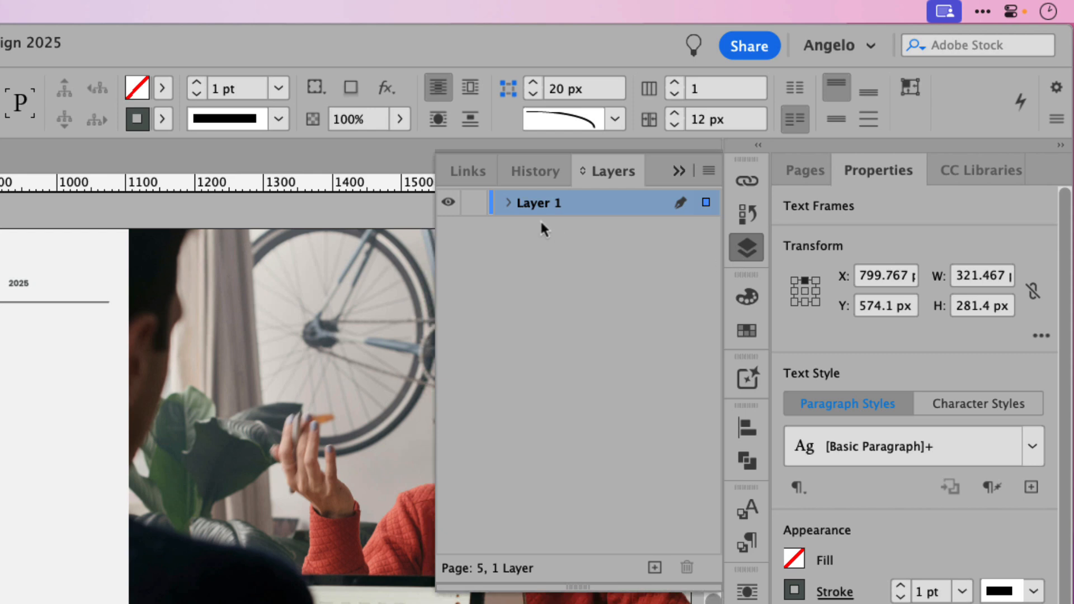
{"action": "left_click", "coordinate": [509, 203]}
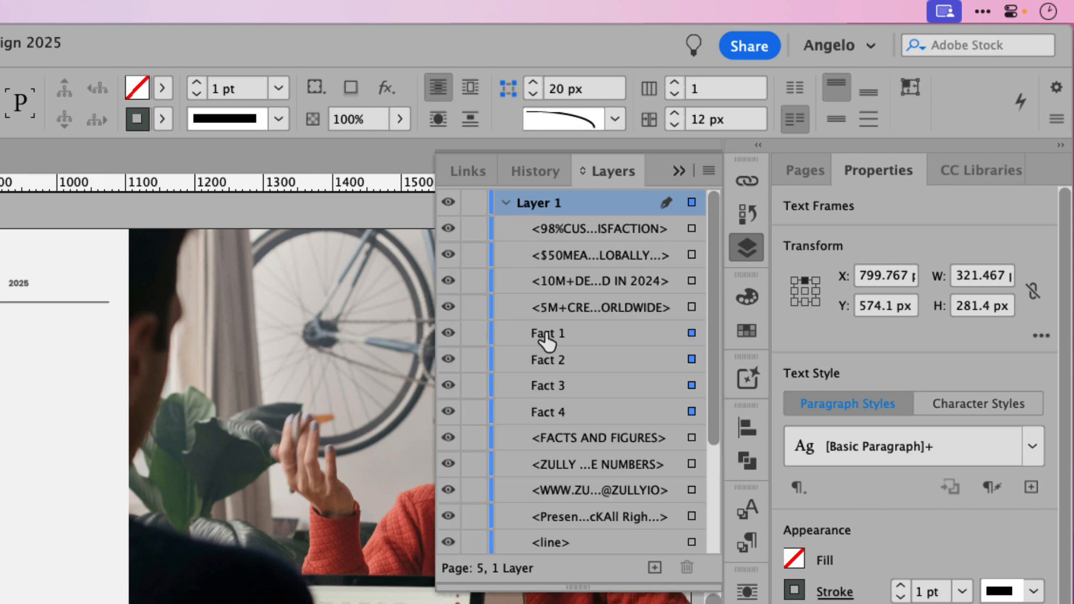
Step: Hide Fact 1, Fact 2 and Fact 3 to inspect the overlapping frames, and make them visible again
{"action": "left_click_drag", "start_coordinate": [448, 334], "coordinate": [448, 361]}
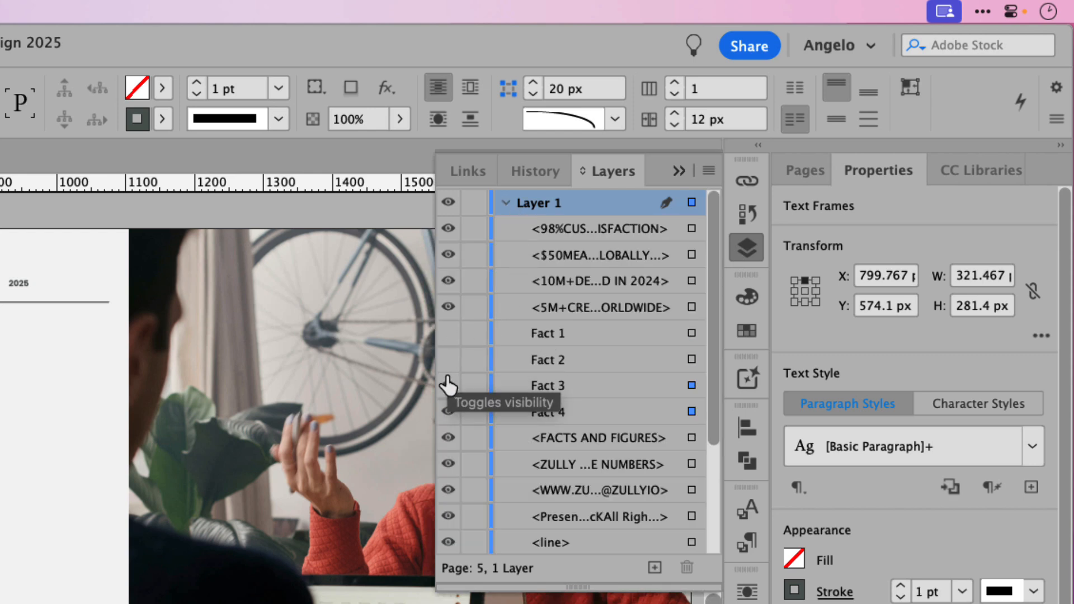
{"action": "left_click", "coordinate": [448, 385]}
{"action": "left_click", "coordinate": [448, 386]}
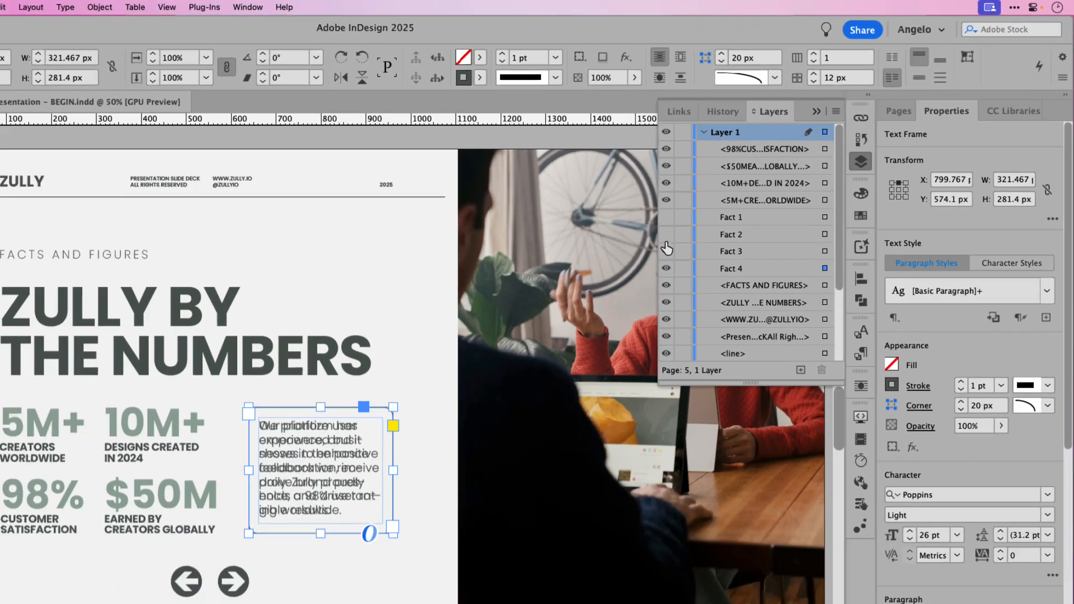
{"action": "left_click", "coordinate": [448, 360]}
{"action": "left_click", "coordinate": [706, 197]}
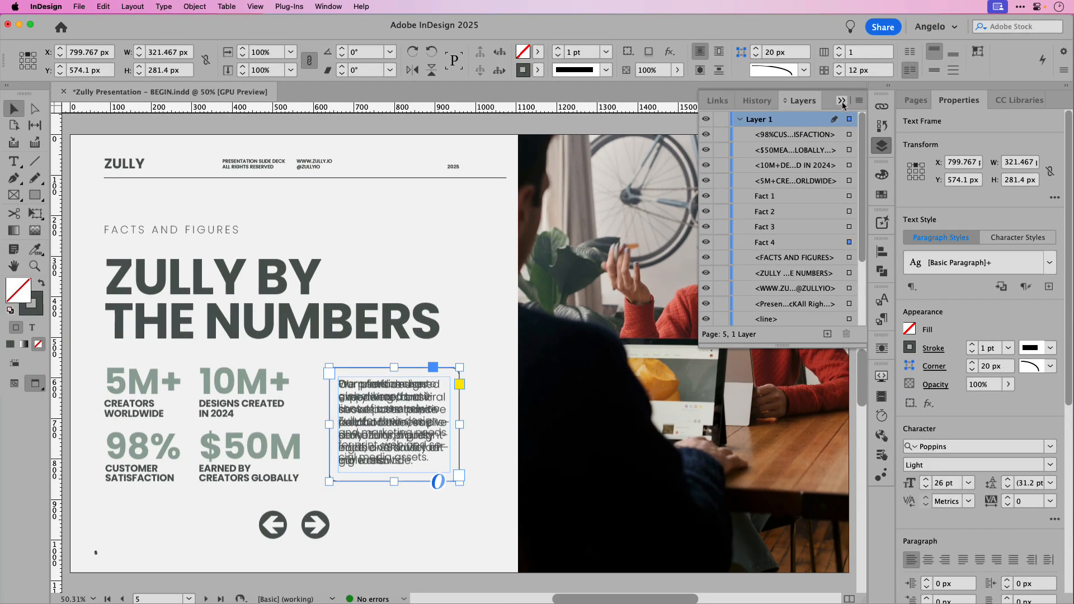
{"action": "left_click", "coordinate": [841, 100]}
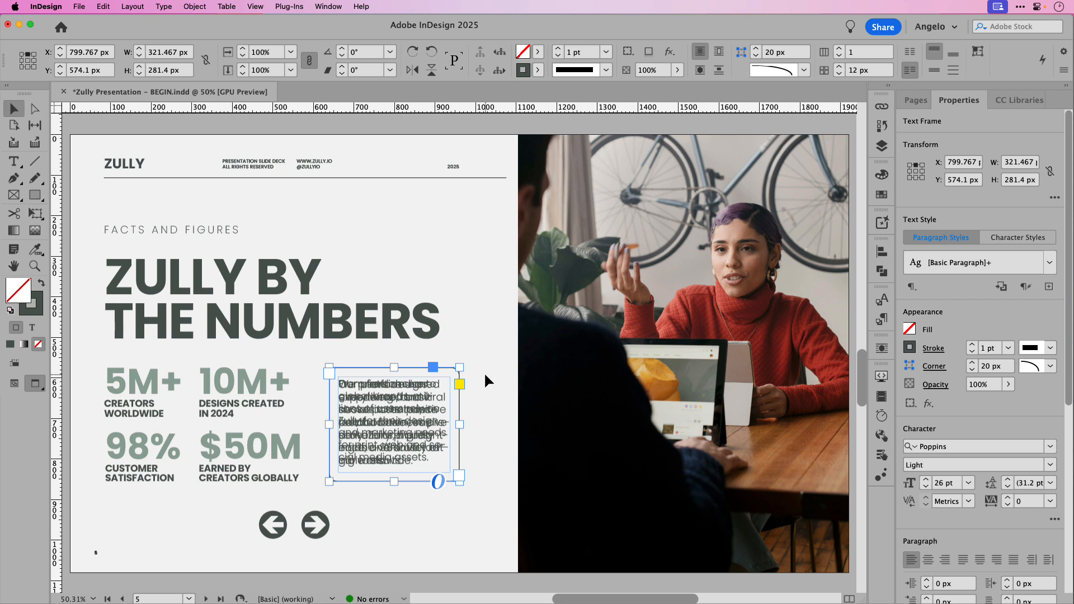
Step: Select all four overlapping fact text frames on page 5, convert them to buttons, and deselect them
{"action": "left_click_drag", "start_coordinate": [485, 376], "coordinate": [415, 428]}
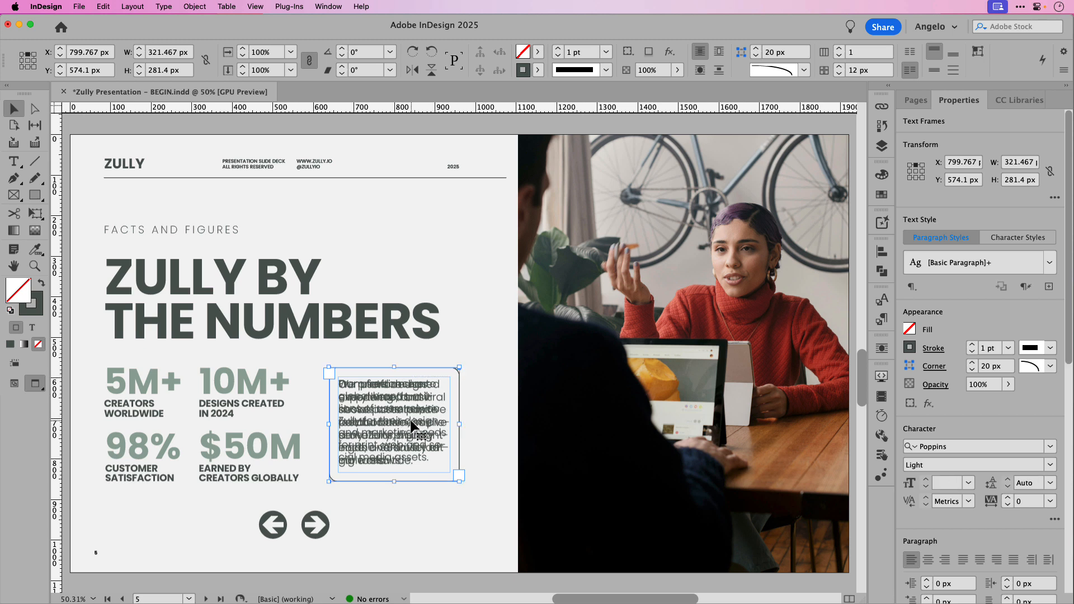
{"action": "left_click", "coordinate": [879, 455]}
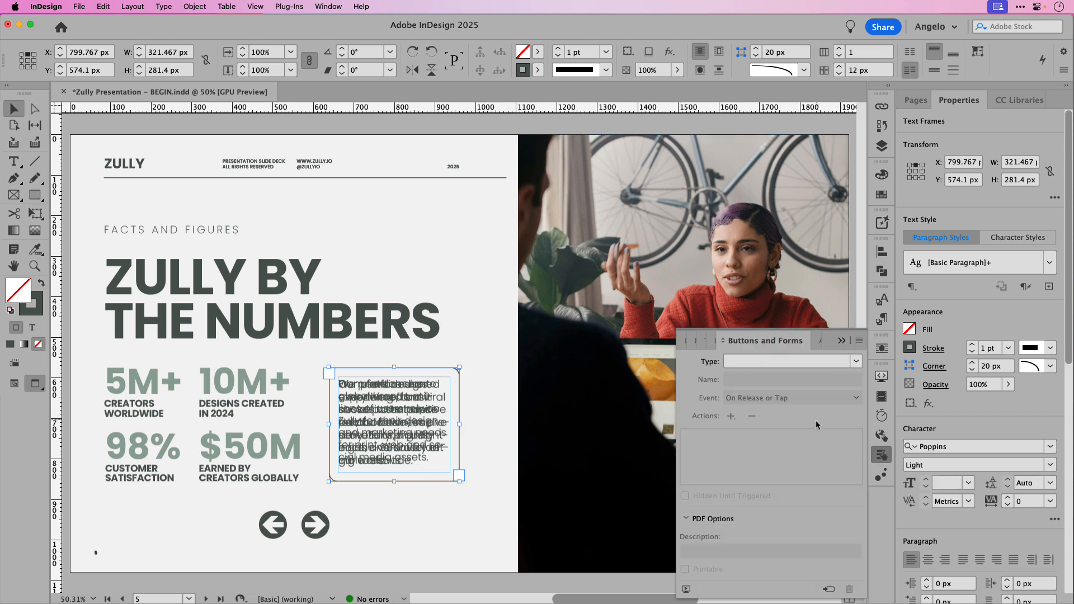
{"action": "left_click", "coordinate": [839, 361]}
{"action": "left_click", "coordinate": [783, 383]}
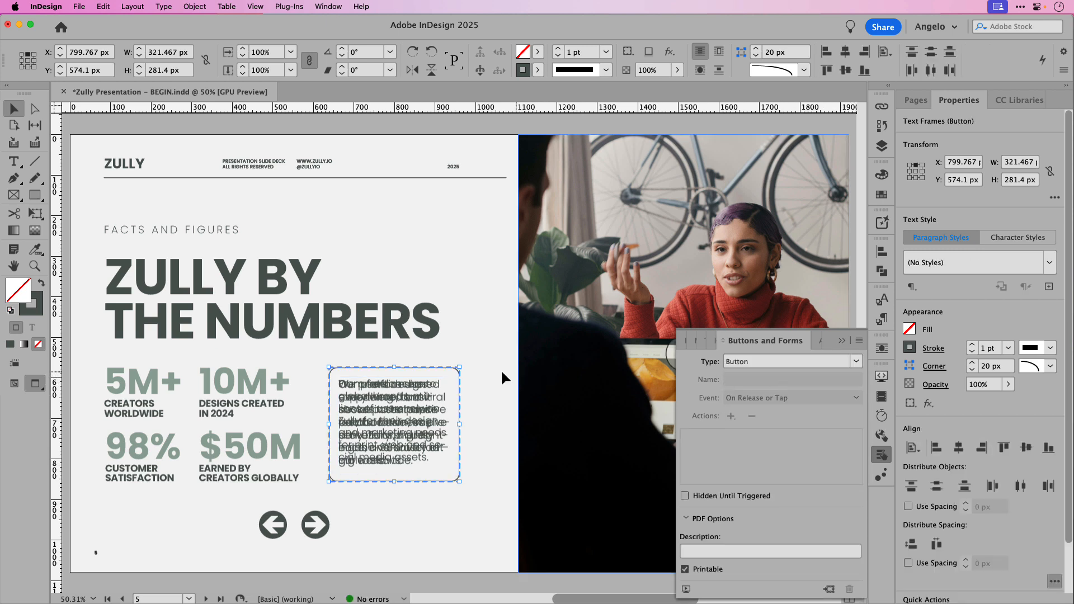
{"action": "left_click", "coordinate": [480, 378]}
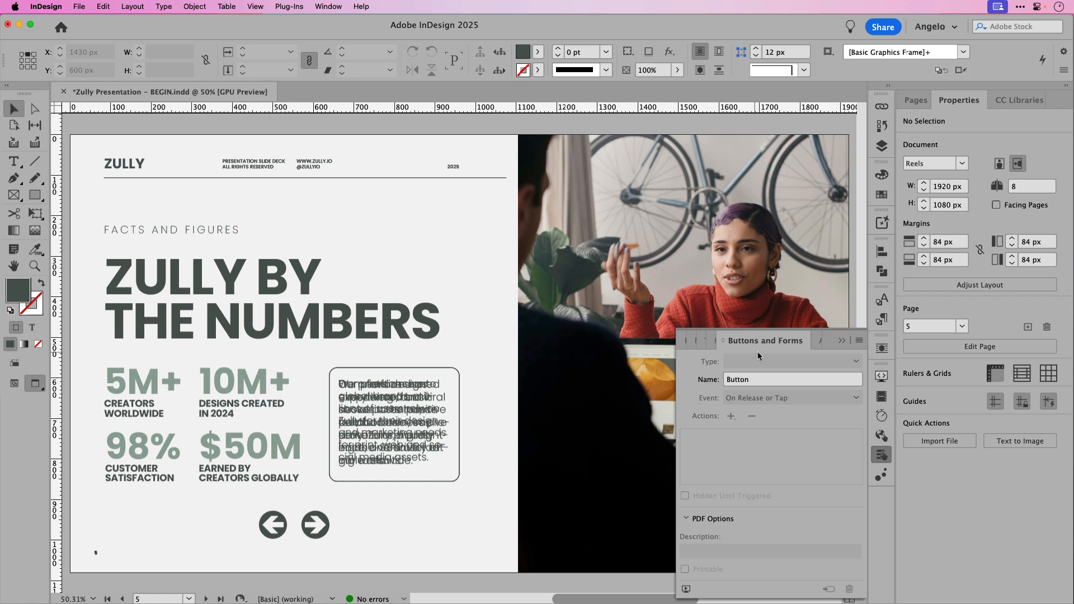
Step: Float Buttons and Forms beside the page 5 text and group Layers into the same floating window
{"action": "left_click_drag", "start_coordinate": [764, 340], "coordinate": [589, 226]}
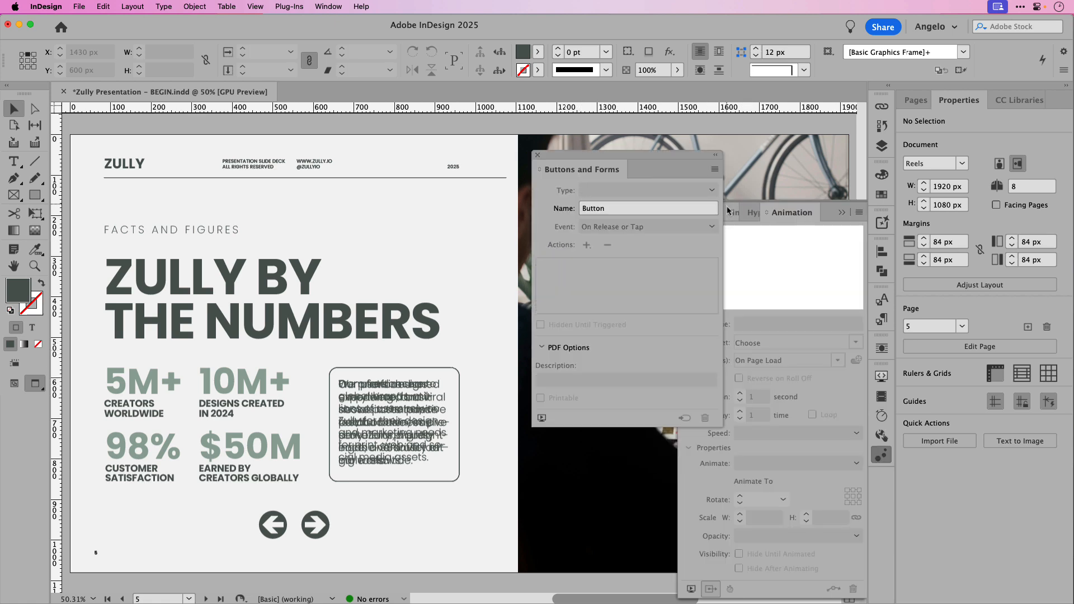
{"action": "left_click", "coordinate": [876, 149]}
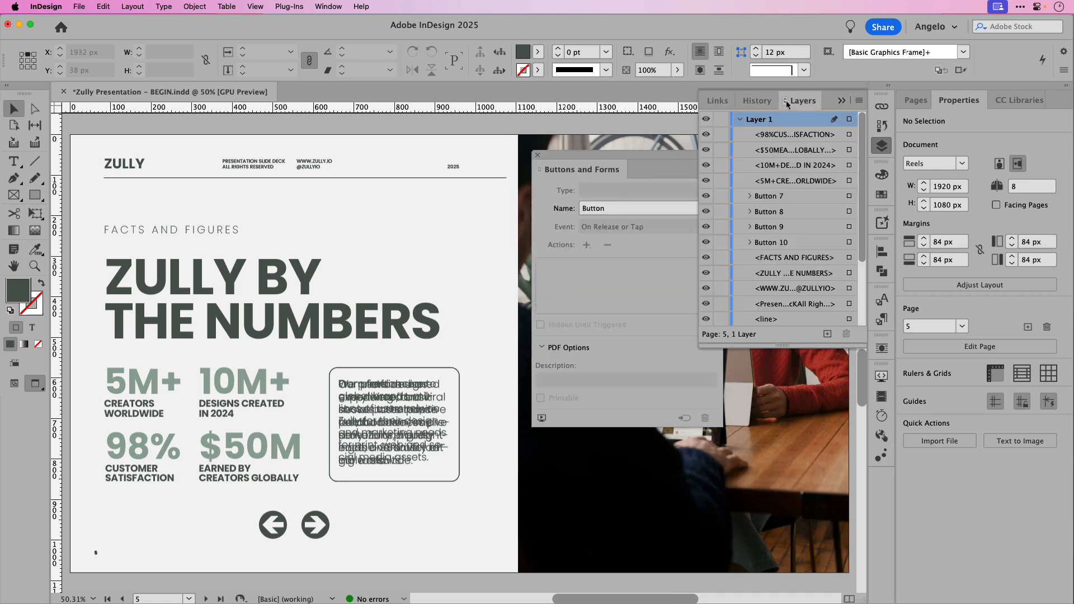
{"action": "left_click_drag", "start_coordinate": [798, 100], "coordinate": [638, 177]}
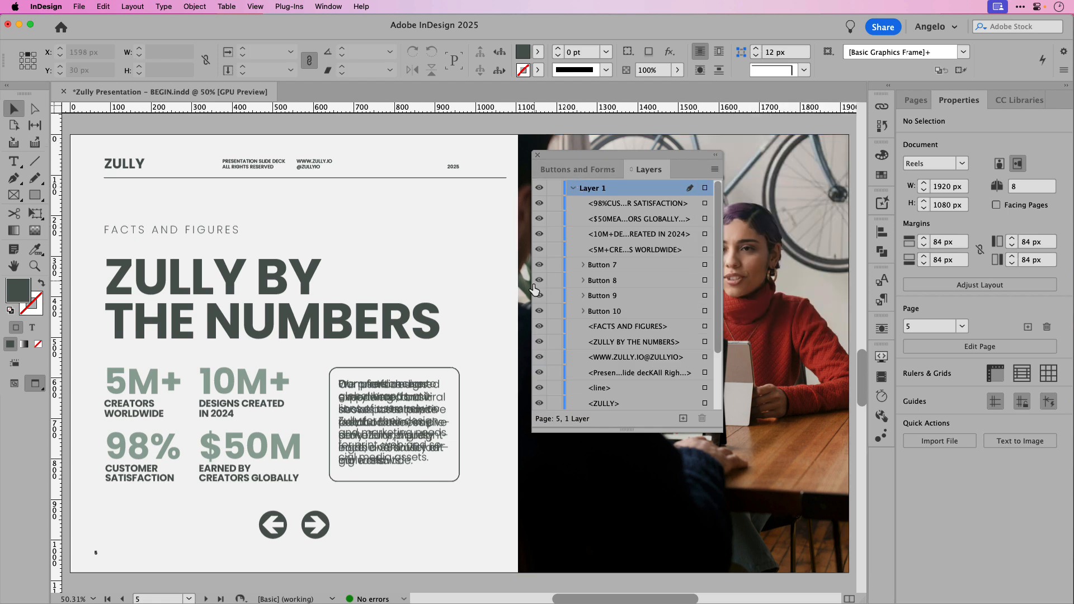
Step: Hide Button 8, Button 9 and Button 10, and rename the remaining "From freelancers" text button as Fact Button 1
{"action": "left_click_drag", "start_coordinate": [539, 280], "coordinate": [539, 306]}
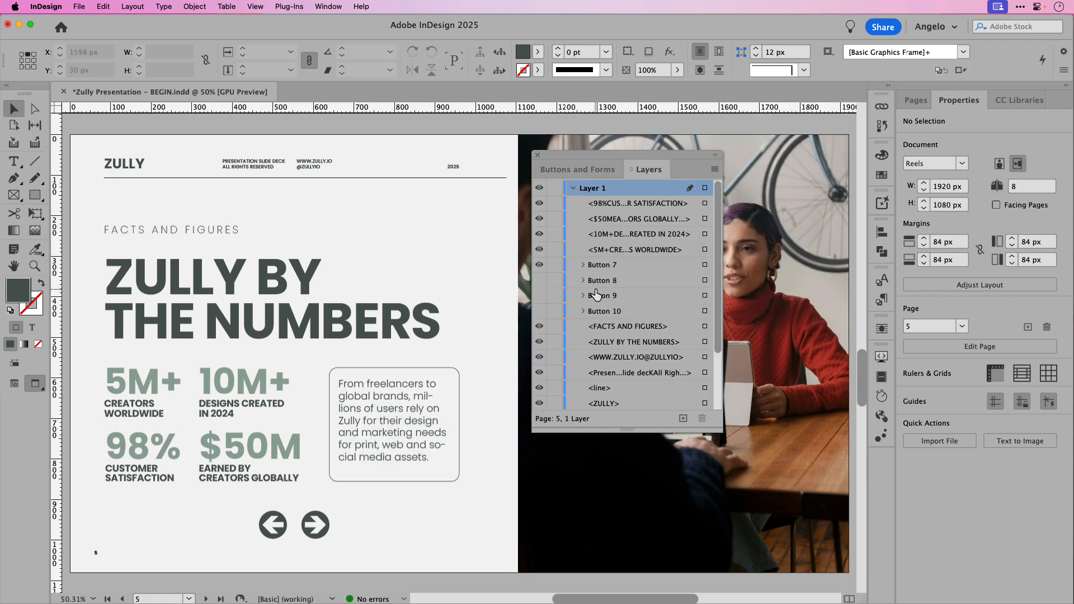
{"action": "left_click", "coordinate": [431, 379]}
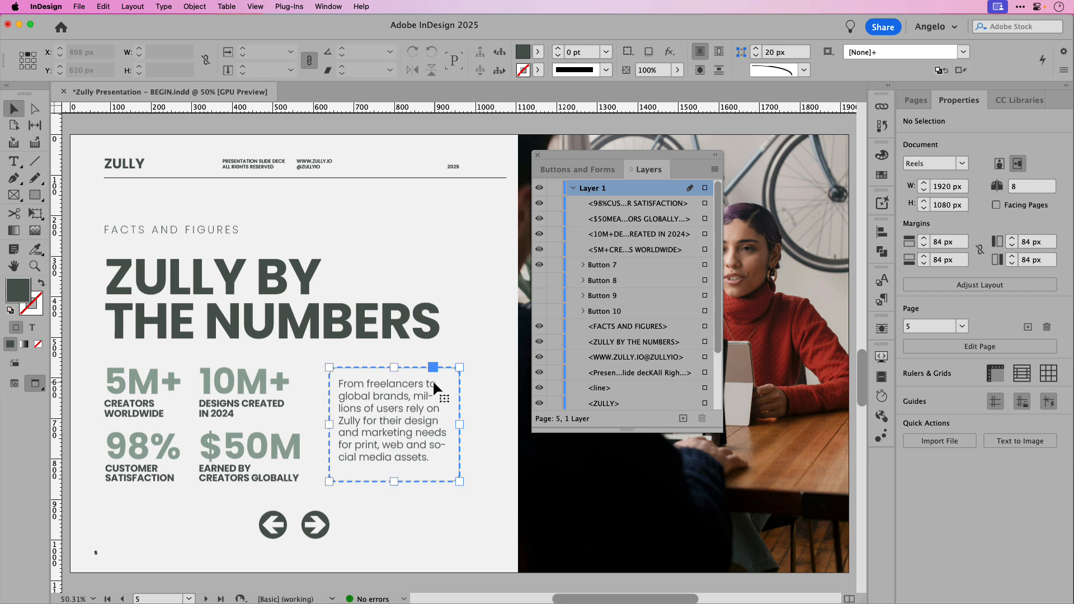
{"action": "left_click", "coordinate": [597, 267]}
{"action": "left_click", "coordinate": [556, 172]}
{"action": "left_click_drag", "start_coordinate": [615, 208], "coordinate": [573, 209]}
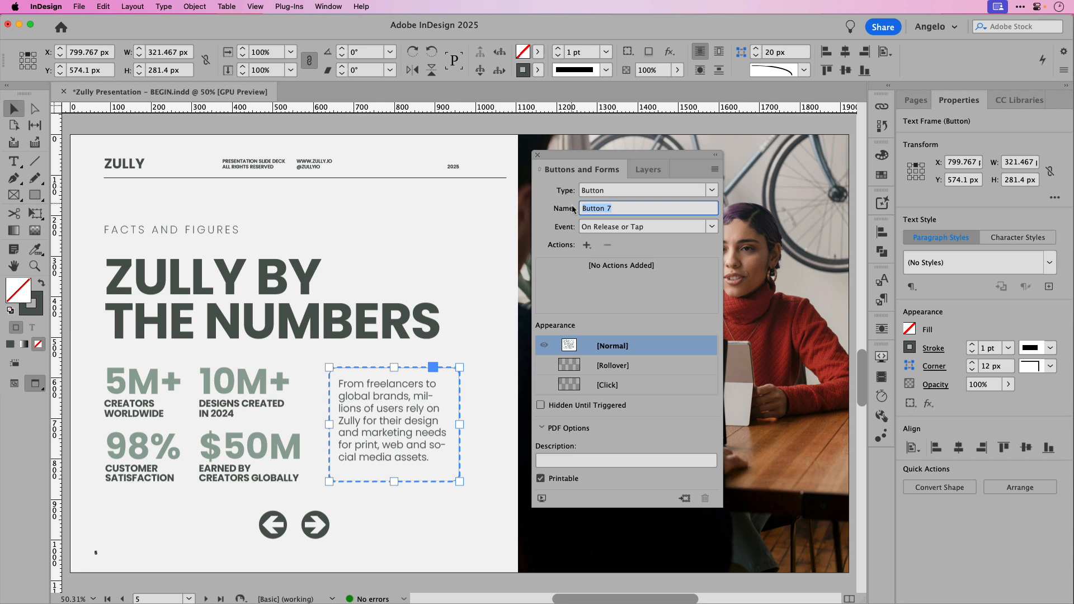
{"action": "type", "text": "Fact B"}
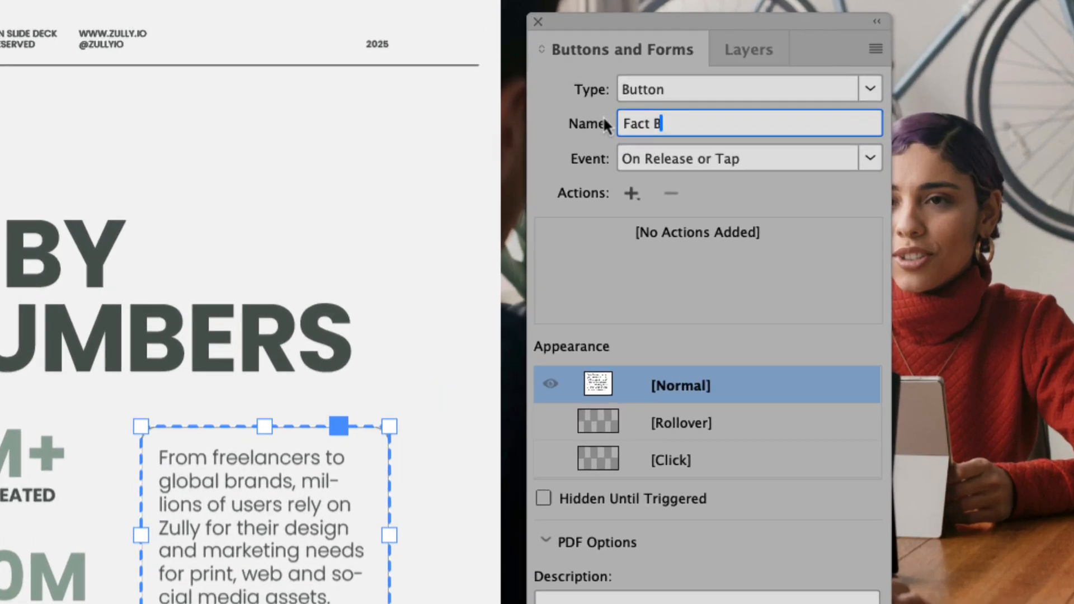
{"action": "type", "text": "utton 1"}
{"action": "key", "text": "Return"}
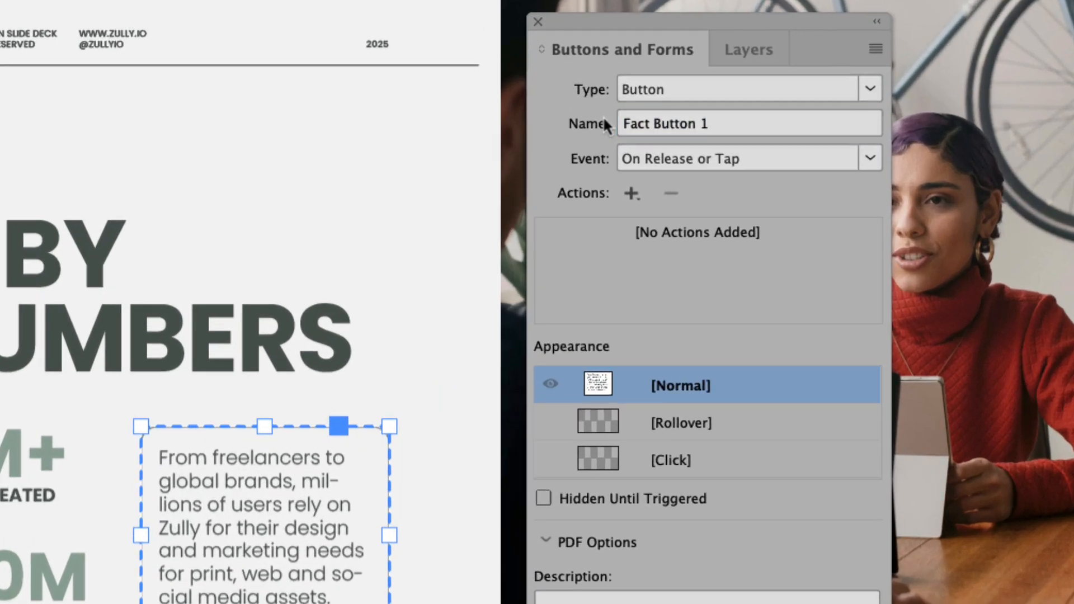
Step: Hide Fact Button 1, show Button 8, and rename the "Our users designed" text button as Fact Button 2
{"action": "left_click", "coordinate": [751, 53]}
{"action": "left_click", "coordinate": [541, 232]}
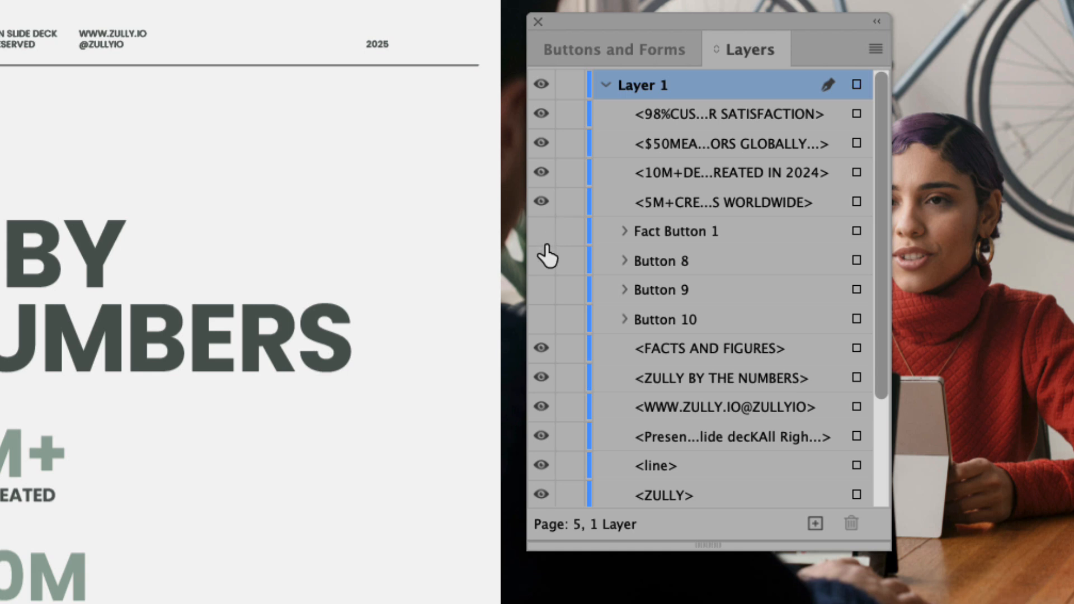
{"action": "left_click", "coordinate": [543, 259]}
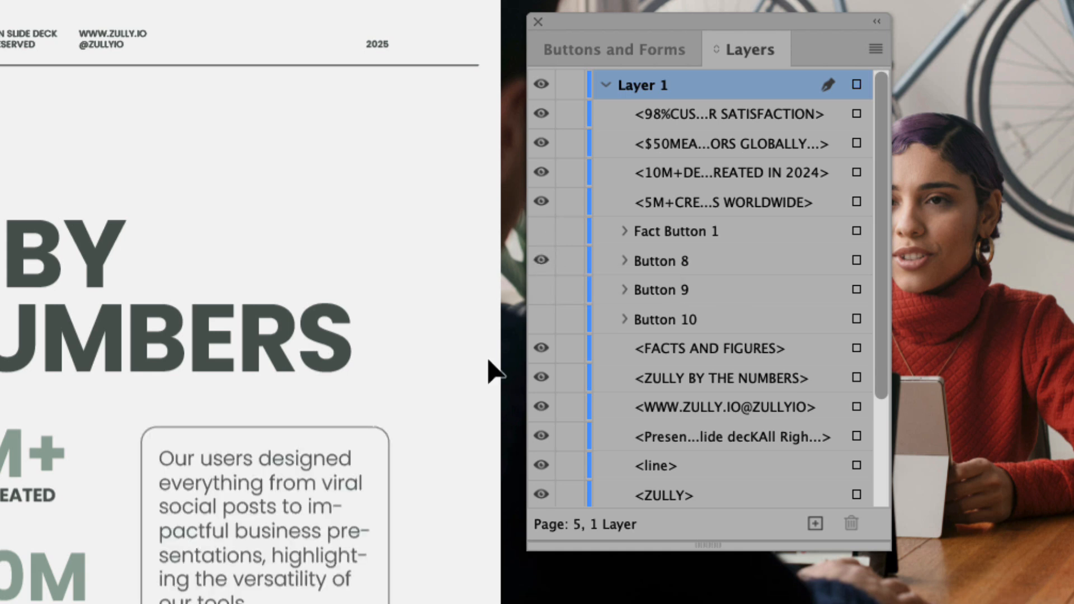
{"action": "left_click", "coordinate": [283, 515]}
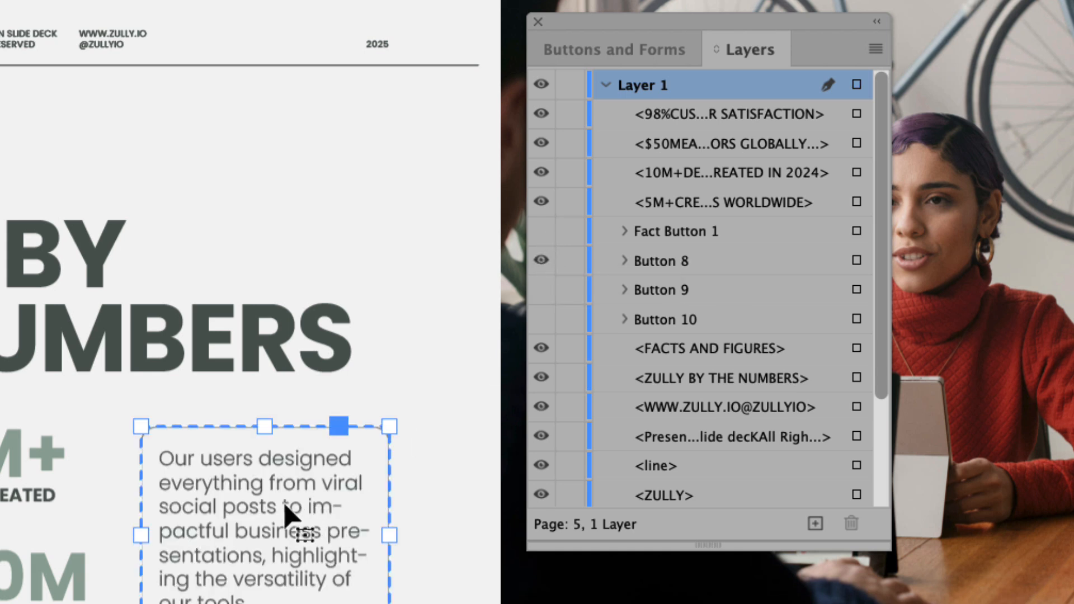
{"action": "left_click", "coordinate": [637, 49]}
{"action": "left_click", "coordinate": [637, 123]}
{"action": "type", "text": "F"}
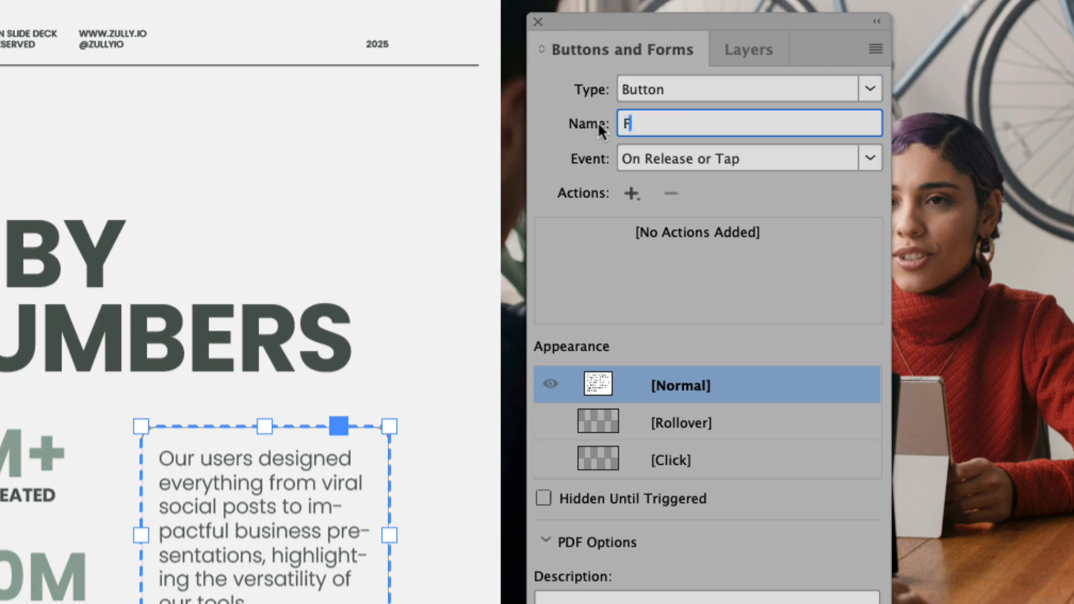
{"action": "type", "text": "act Button 2"}
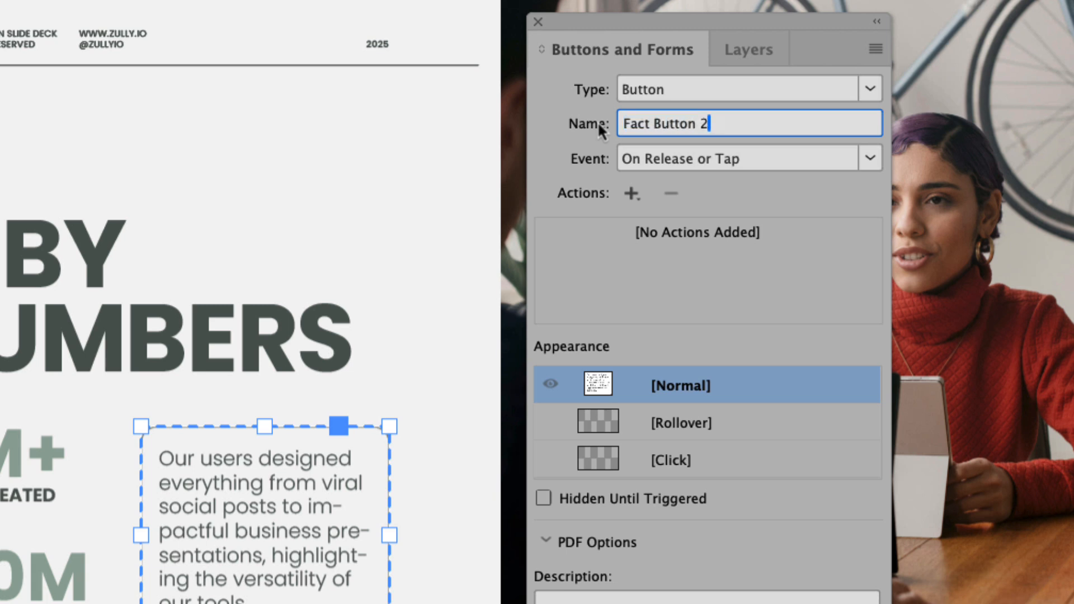
{"action": "key", "text": "Return"}
Step: Hide Fact Button 2 and make Button 9 visible
{"action": "left_click", "coordinate": [742, 45]}
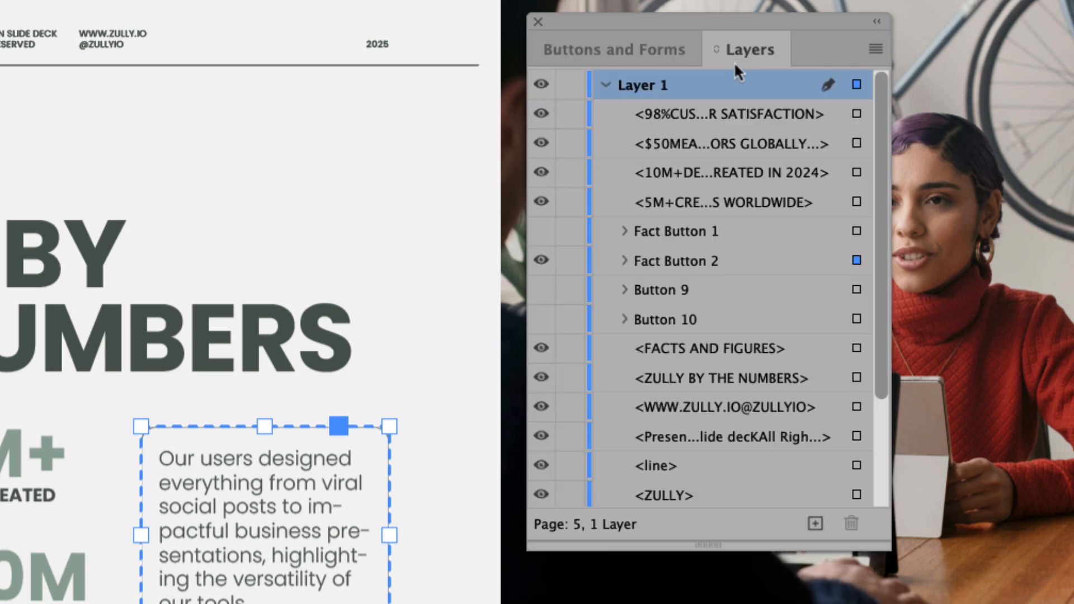
{"action": "left_click", "coordinate": [540, 259]}
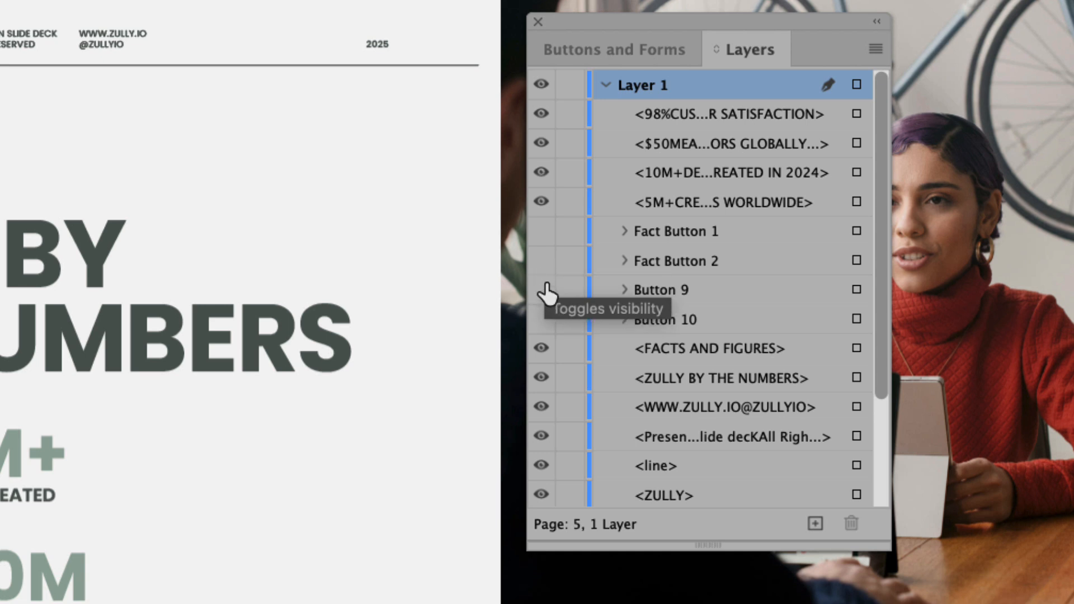
{"action": "left_click", "coordinate": [541, 289]}
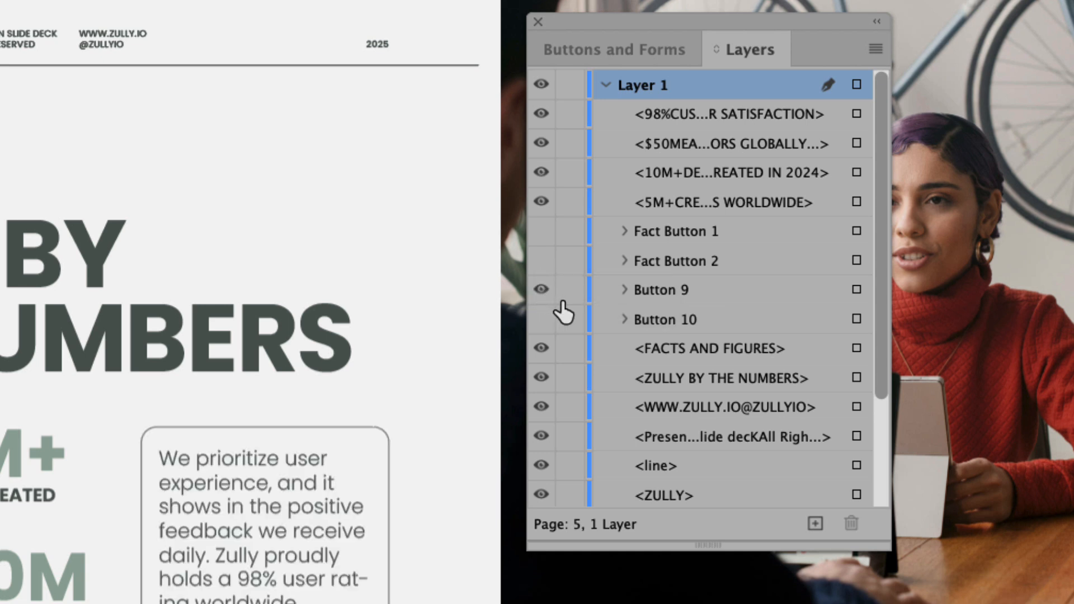
Step: Try to rename the "We prioritize user experience" text button as Fact Button 3, and toggle its visibility
{"action": "left_click", "coordinate": [270, 562]}
{"action": "left_click", "coordinate": [601, 53]}
{"action": "left_click", "coordinate": [614, 119]}
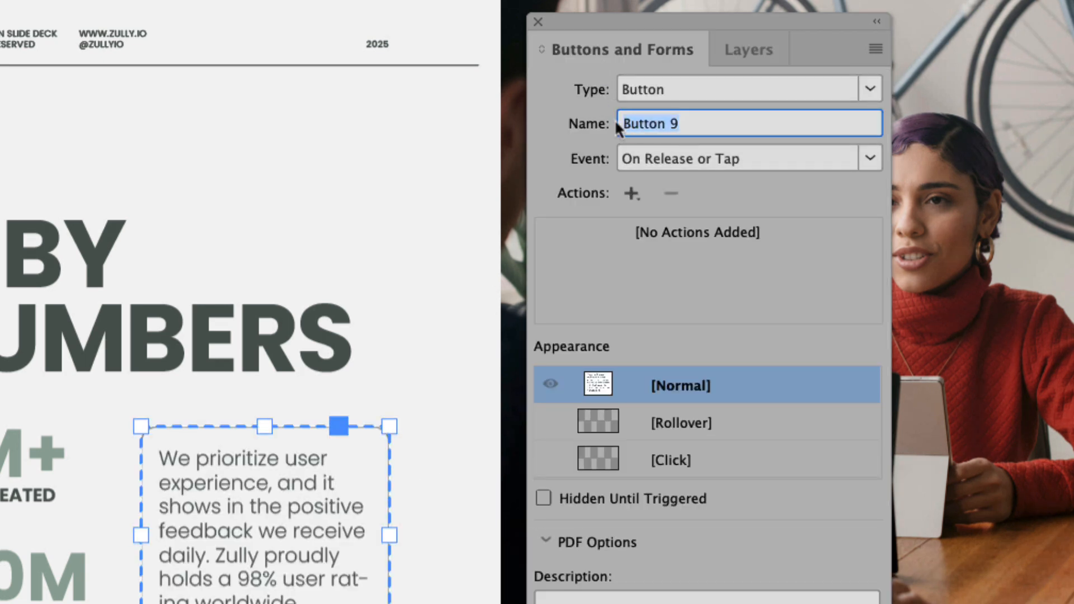
{"action": "type", "text": "Fact Button 3"}
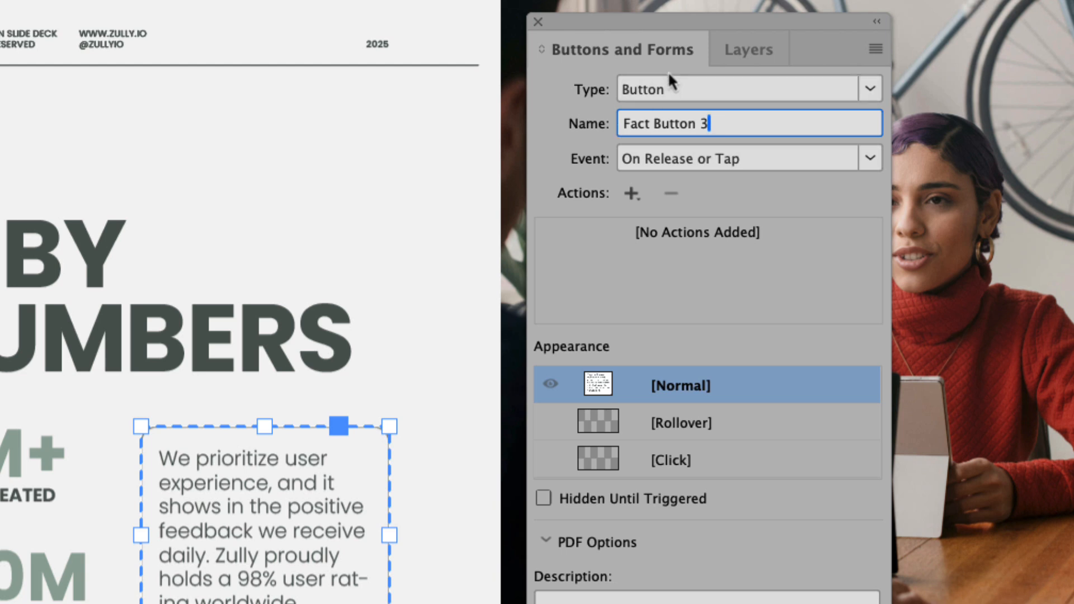
{"action": "left_click", "coordinate": [748, 50]}
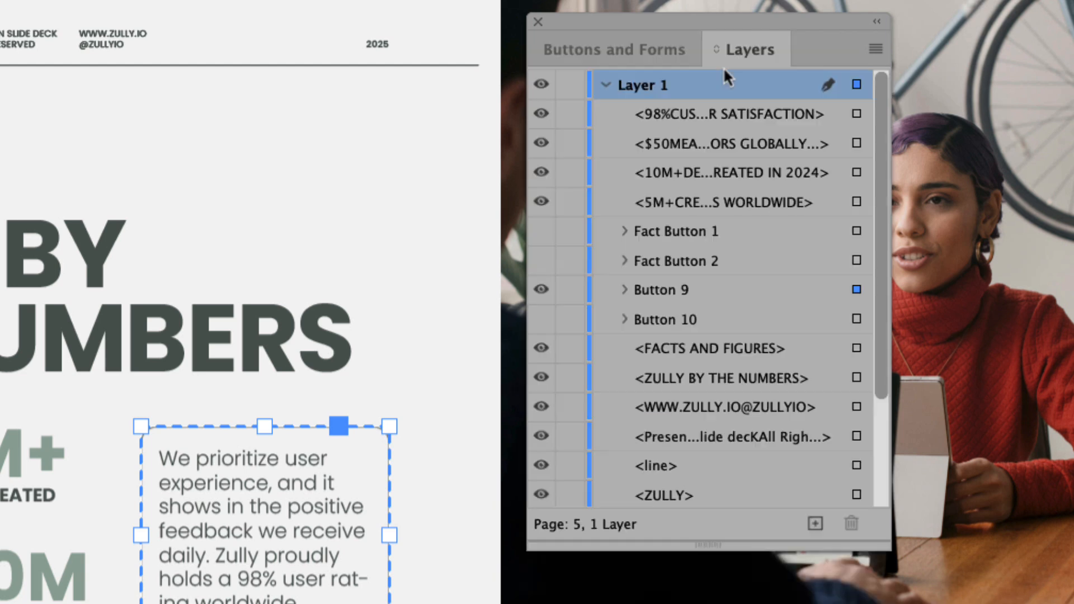
{"action": "left_click", "coordinate": [540, 290]}
{"action": "left_click", "coordinate": [540, 290]}
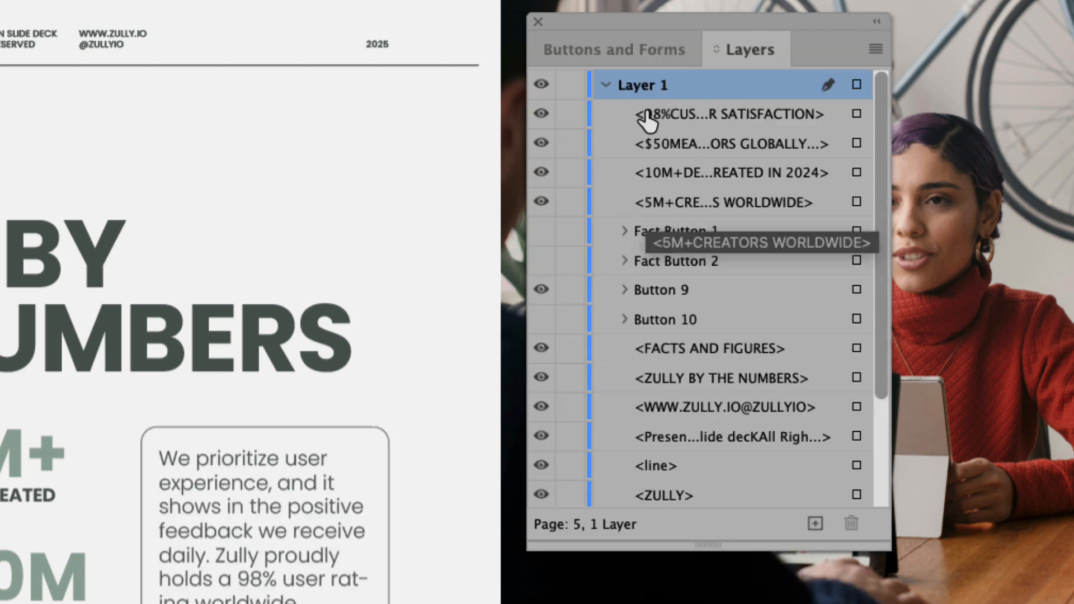
Step: Select the "We prioritize user experience" text button and rename it as Fact Button 3
{"action": "left_click", "coordinate": [643, 50]}
{"action": "left_click", "coordinate": [343, 479]}
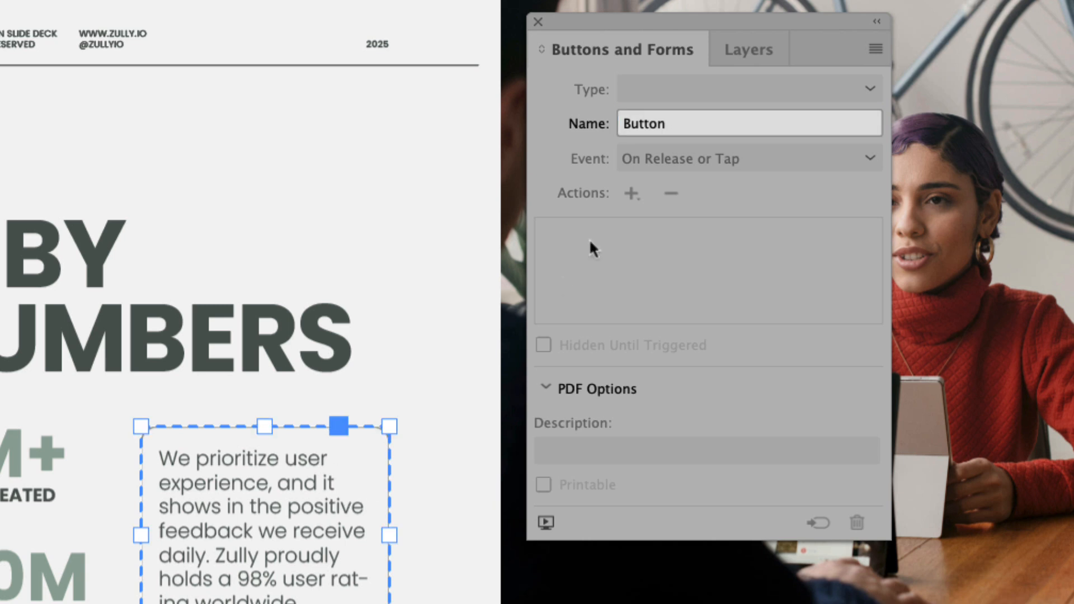
{"action": "left_click_drag", "start_coordinate": [687, 123], "coordinate": [614, 124]}
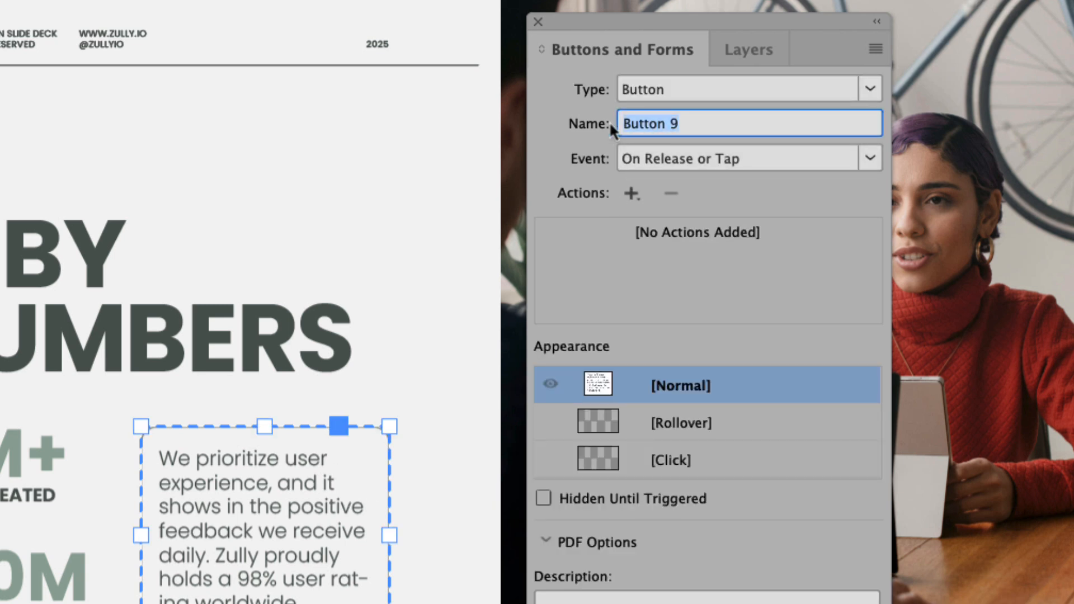
{"action": "type", "text": "Fact Button 3"}
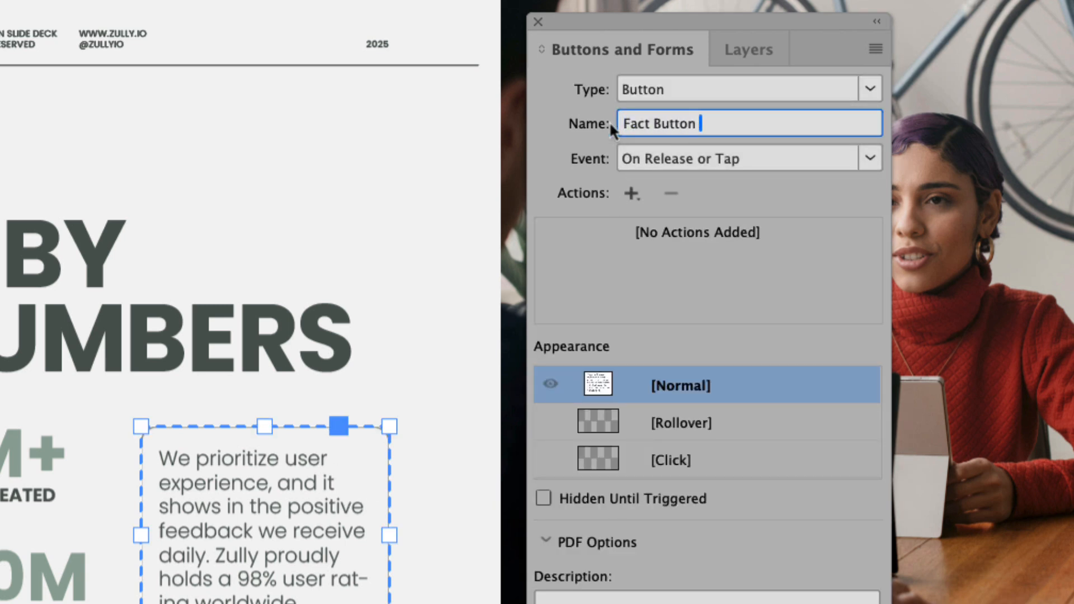
{"action": "key", "text": "Return"}
Step: Hide Fact Button 3, show Button 10, and rename the "Our platform has empowered" text button as Fact Button 4
{"action": "left_click", "coordinate": [731, 47]}
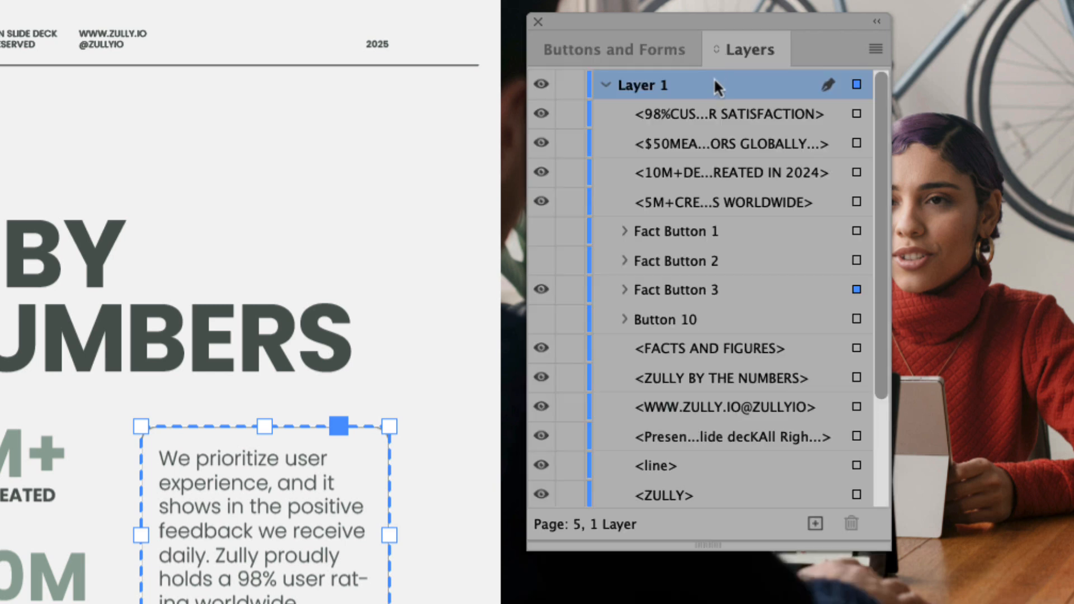
{"action": "left_click", "coordinate": [541, 290]}
{"action": "left_click", "coordinate": [542, 319]}
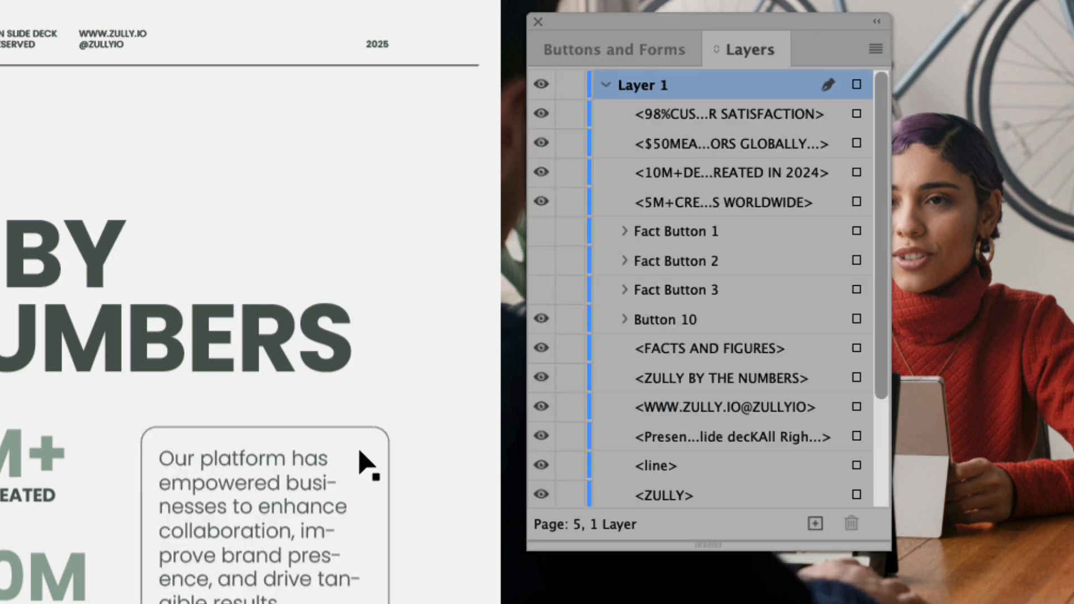
{"action": "left_click", "coordinate": [336, 475]}
{"action": "left_click", "coordinate": [655, 52]}
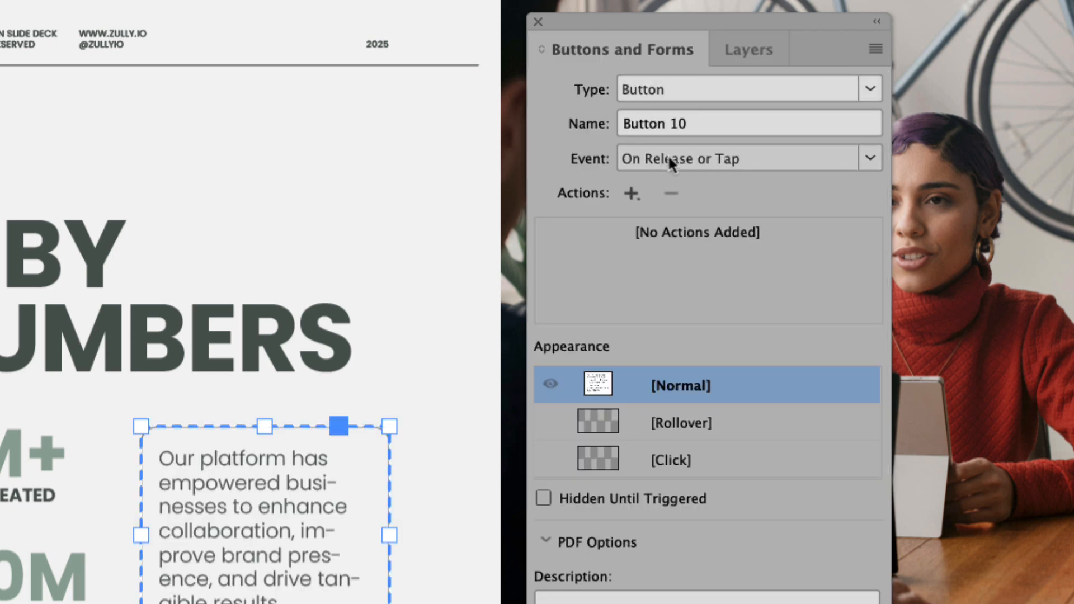
{"action": "left_click_drag", "start_coordinate": [693, 124], "coordinate": [623, 126]}
{"action": "type", "text": "Fact Button 4"}
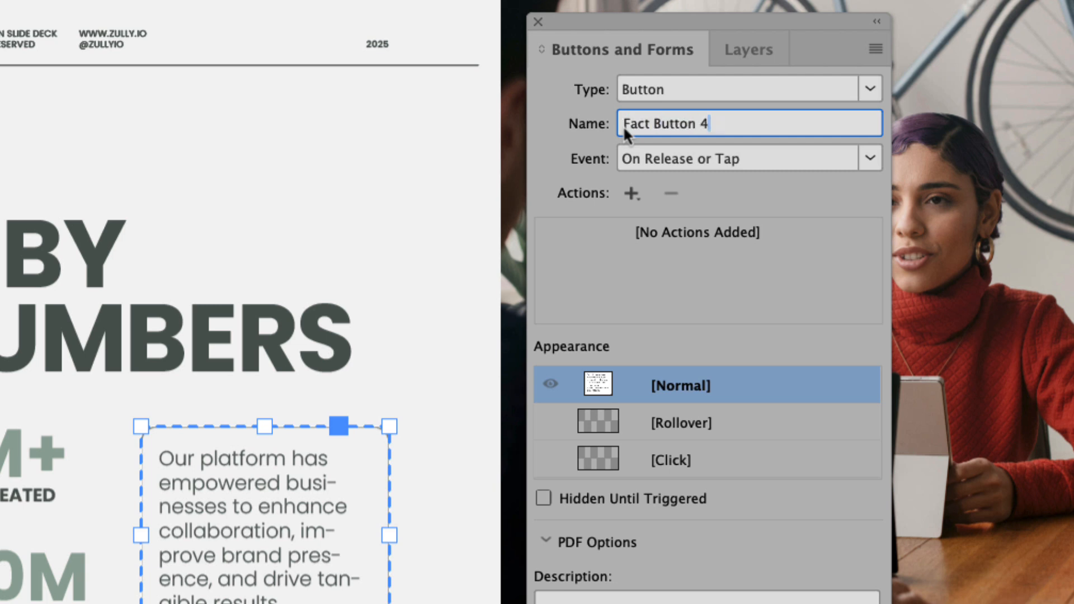
{"action": "key", "text": "Return"}
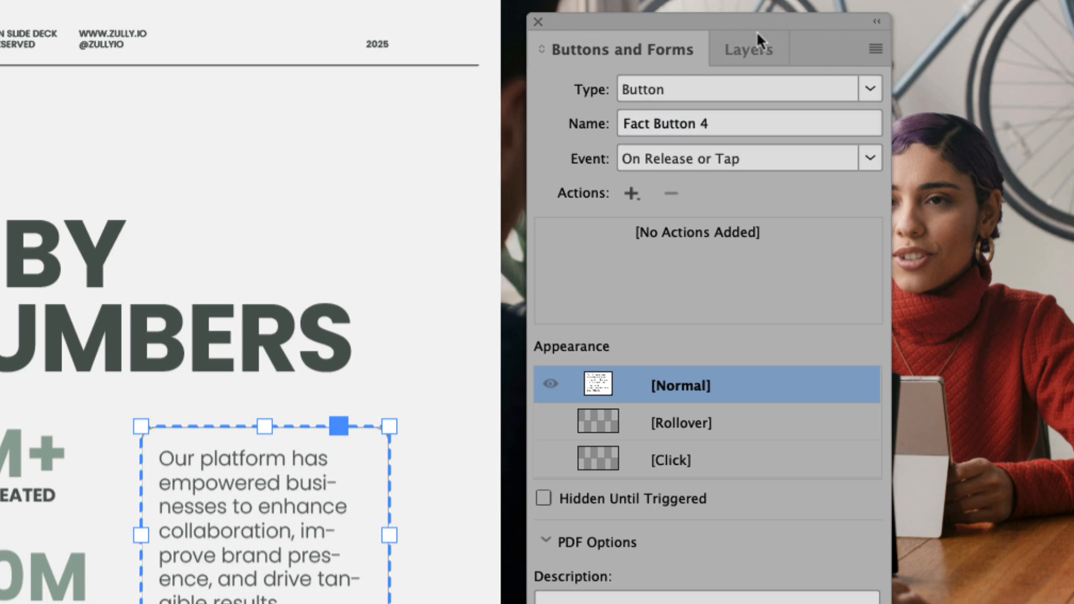
Step: Make Fact Button 1, Fact Button 2 and Fact Button 3 visible again, and deselect Fact Button 4 on the page
{"action": "left_click", "coordinate": [748, 47]}
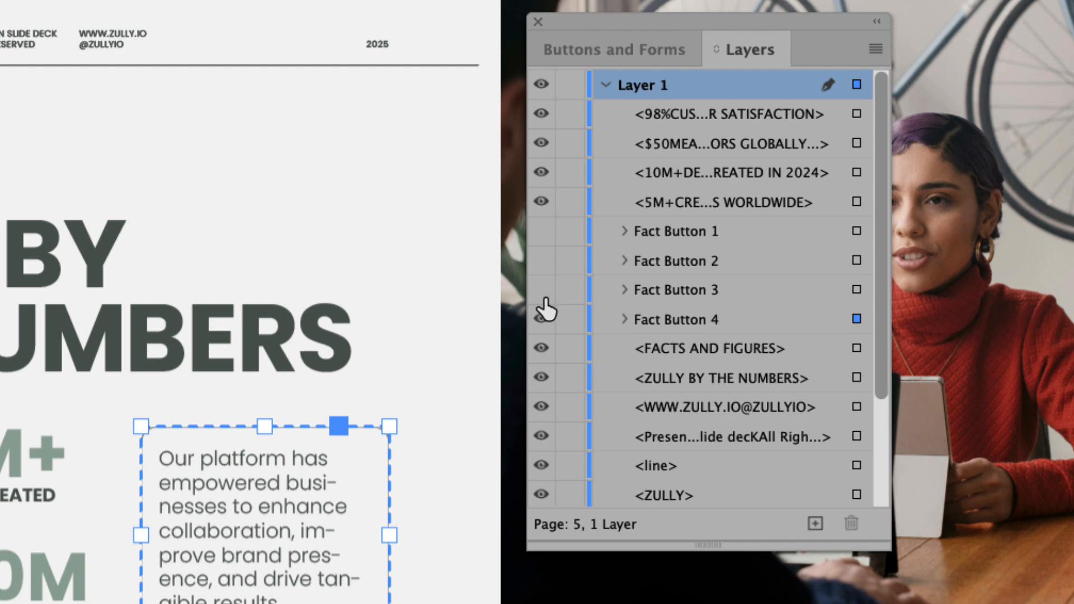
{"action": "left_click_drag", "start_coordinate": [550, 297], "coordinate": [545, 230]}
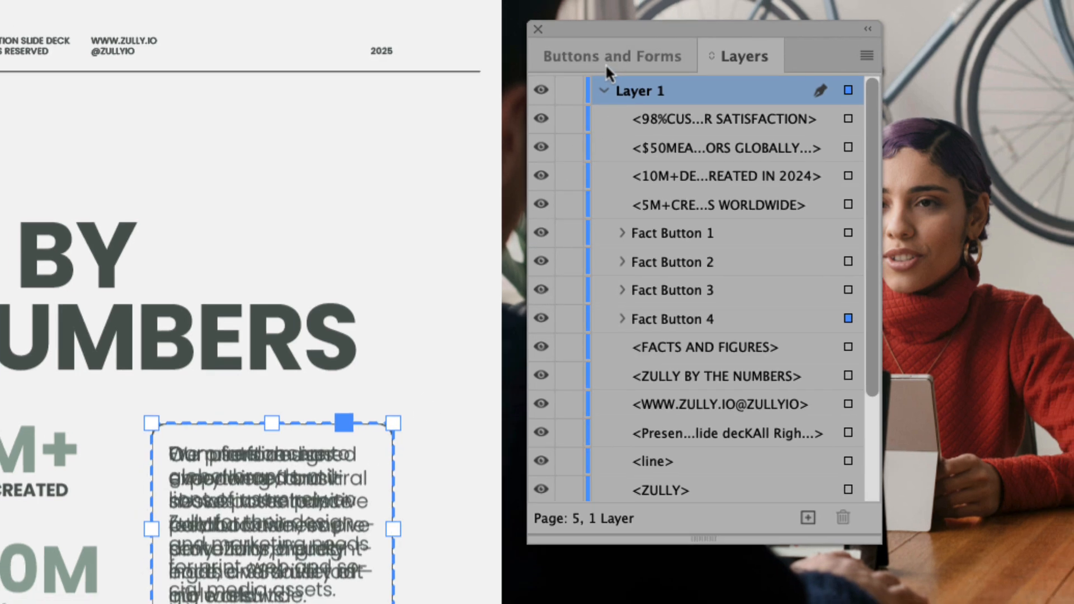
{"action": "left_click", "coordinate": [614, 50]}
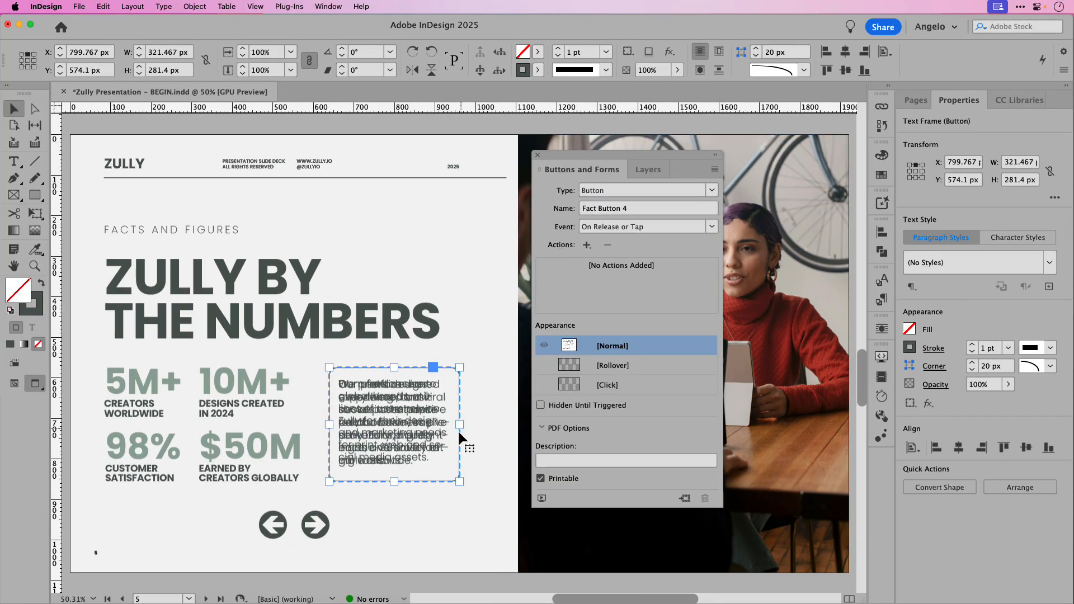
{"action": "left_click", "coordinate": [479, 428]}
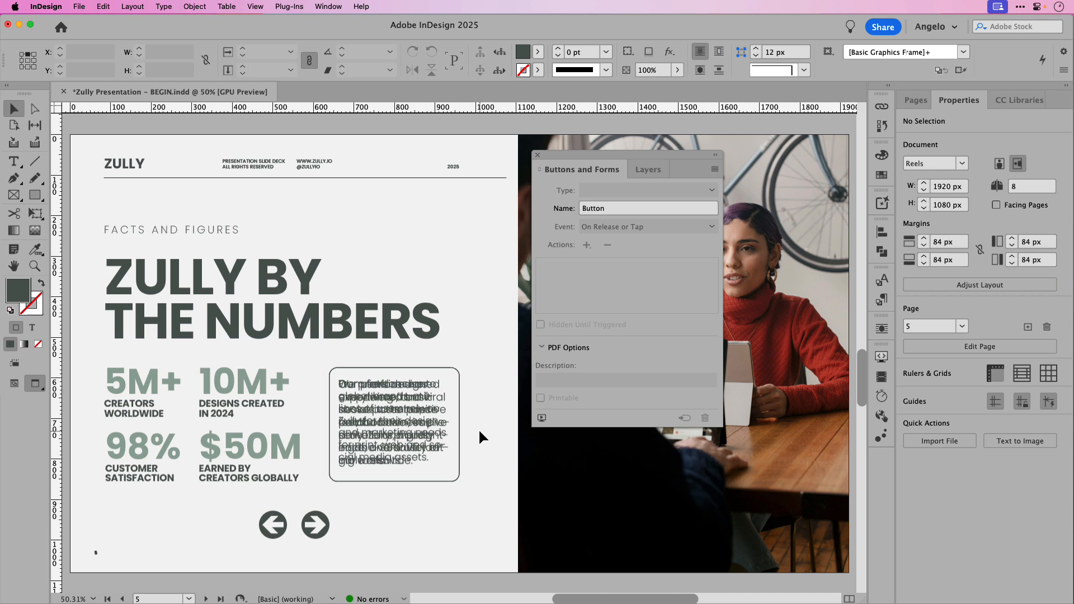
Step: Convert the 5M+, 10M+, 98% and $50M statistics text frames on page 5 into buttons
{"action": "left_click", "coordinate": [106, 374]}
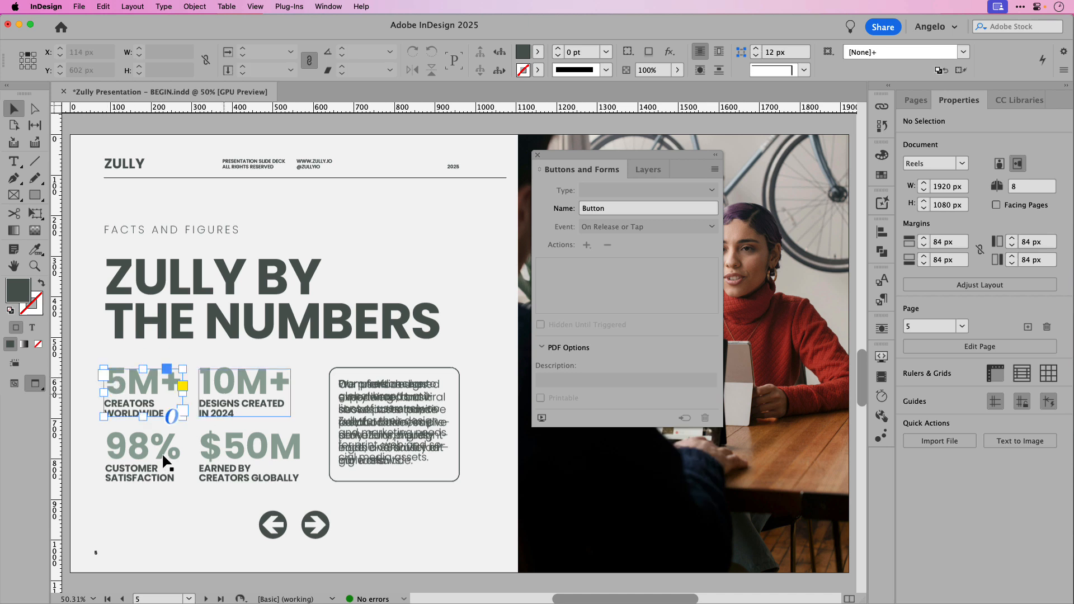
{"action": "left_click", "coordinate": [147, 472], "text": "shift"}
{"action": "left_click", "coordinate": [237, 465], "text": "shift"}
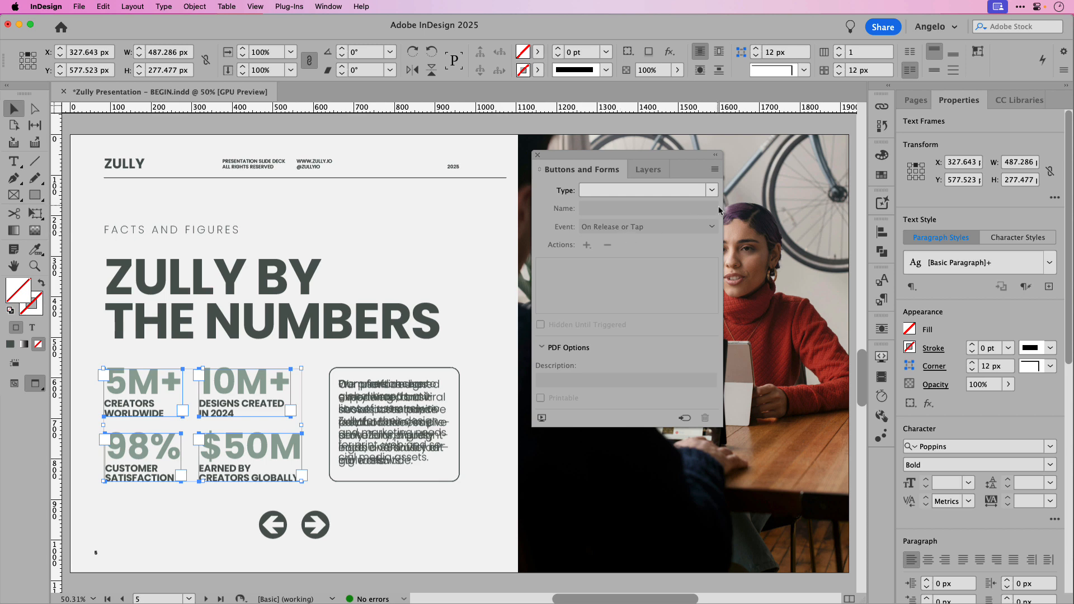
{"action": "left_click", "coordinate": [711, 190]}
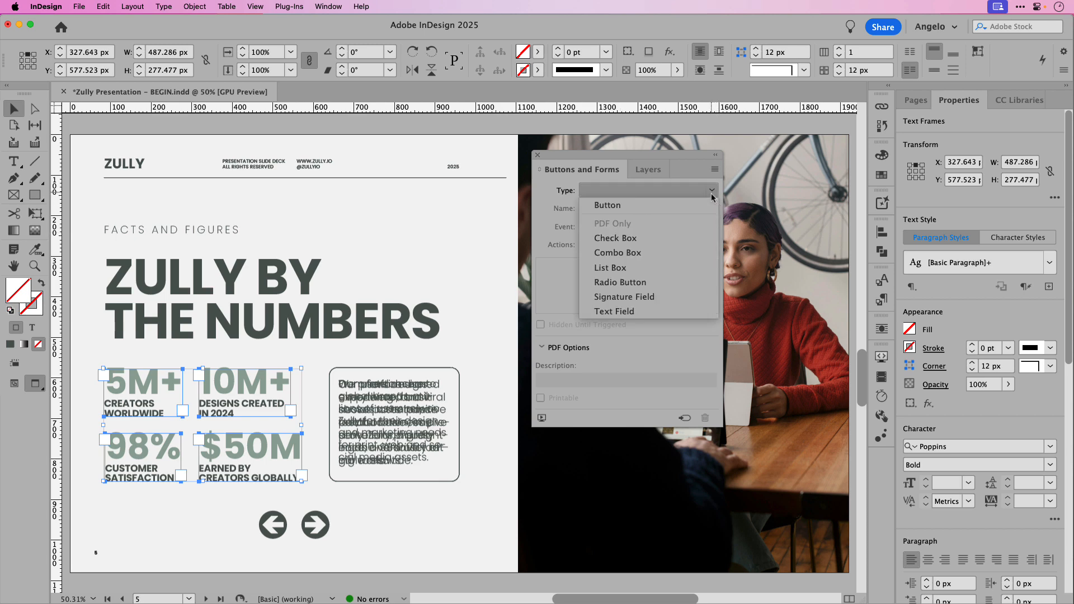
{"action": "left_click", "coordinate": [650, 203]}
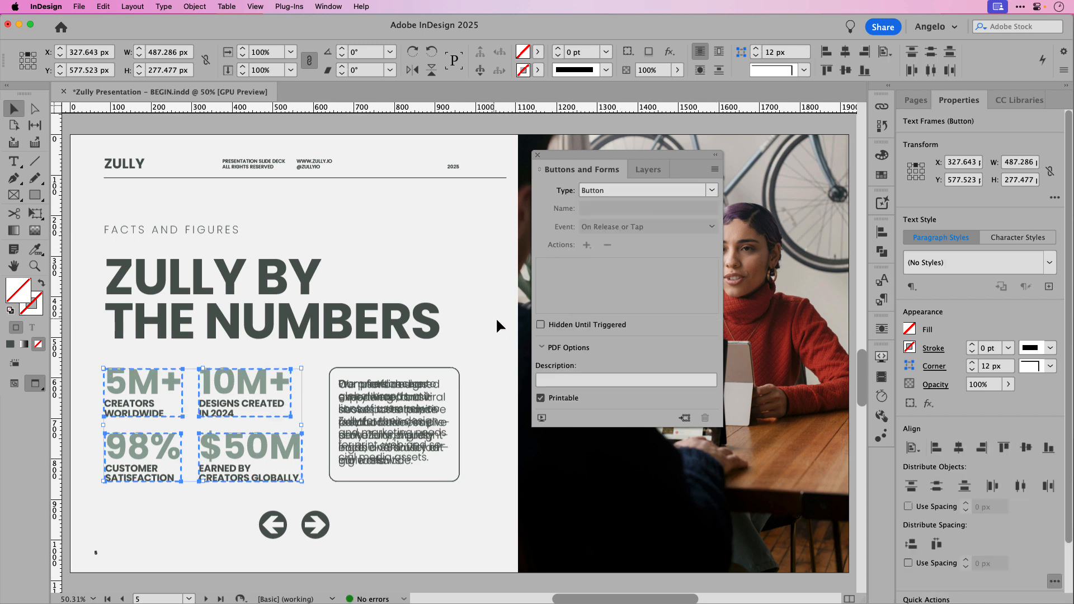
Step: Rename the "5M+ Creators Worldwide" button as Figure Button 1
{"action": "left_click", "coordinate": [160, 399]}
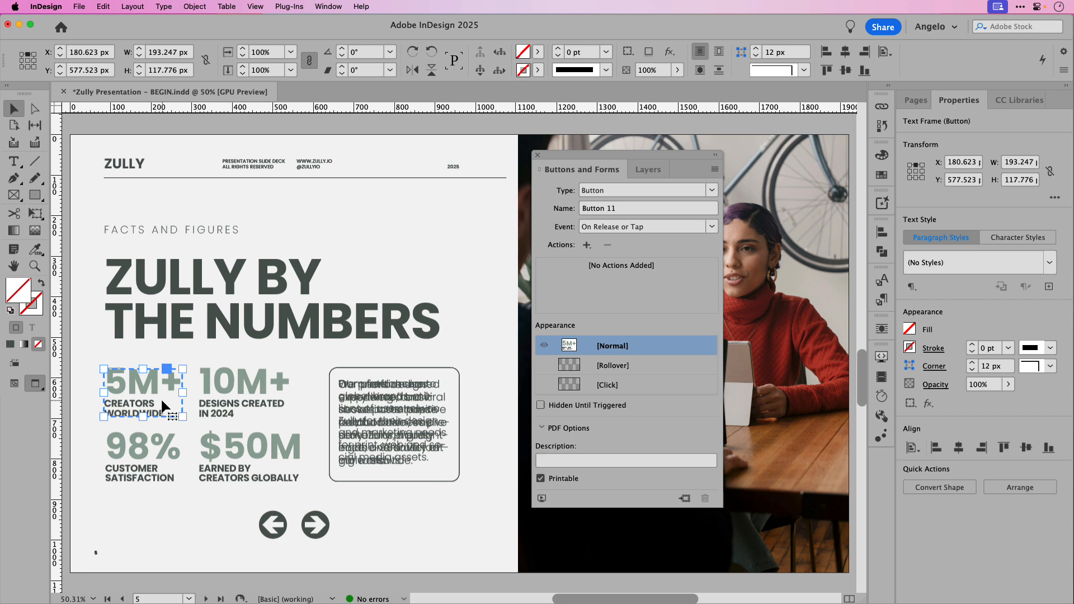
{"action": "left_click", "coordinate": [616, 210]}
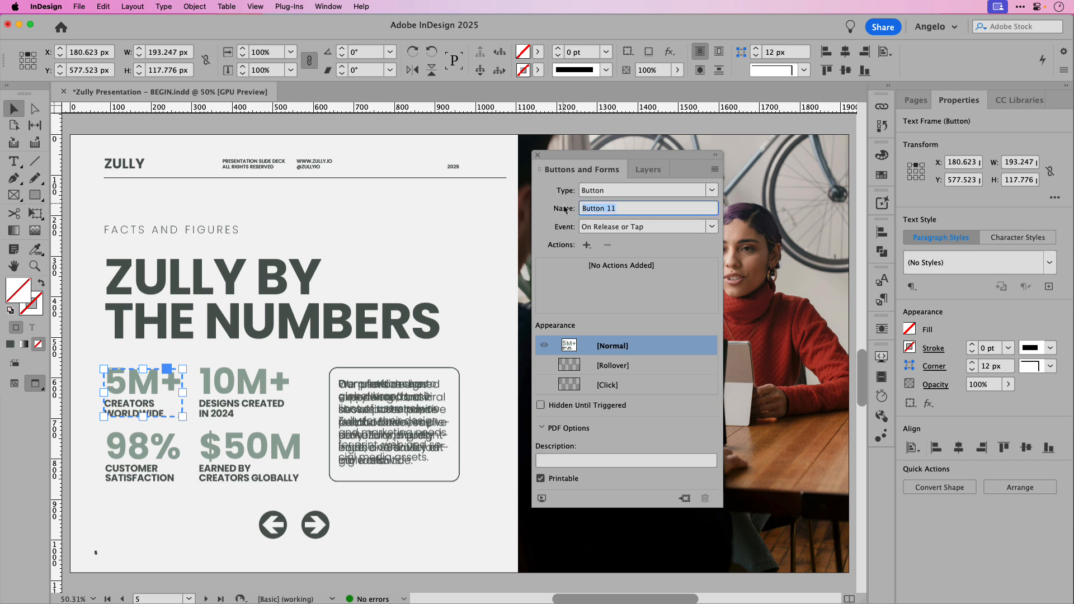
{"action": "type", "text": "Figure Button 1"}
{"action": "key", "text": "Return"}
Step: Rename the "10M+ Designs Created in 2024" button as Figure Button 2
{"action": "left_click", "coordinate": [265, 391]}
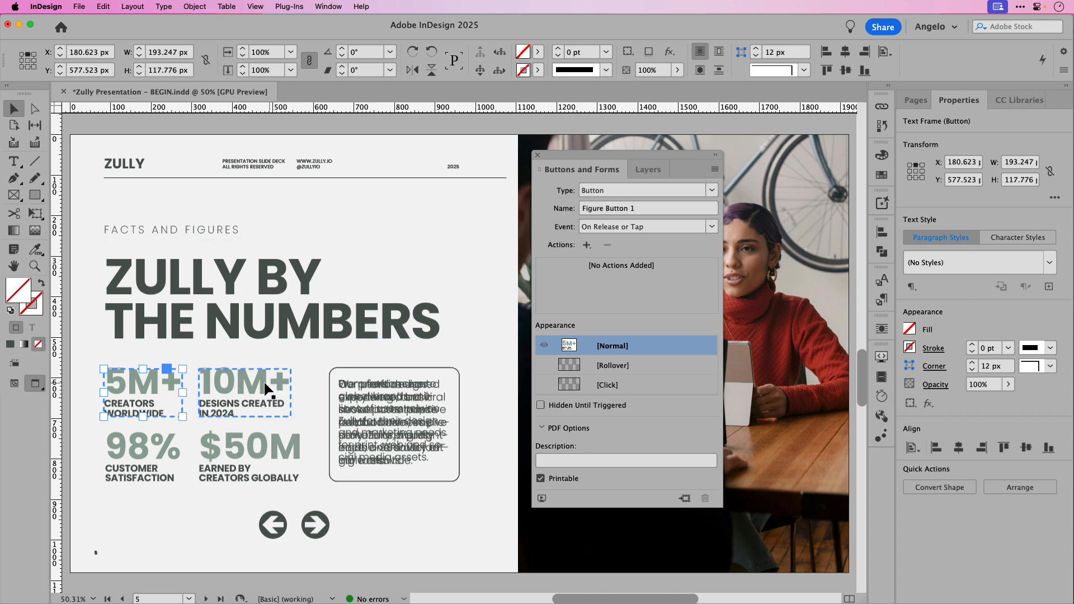
{"action": "left_click", "coordinate": [570, 209]}
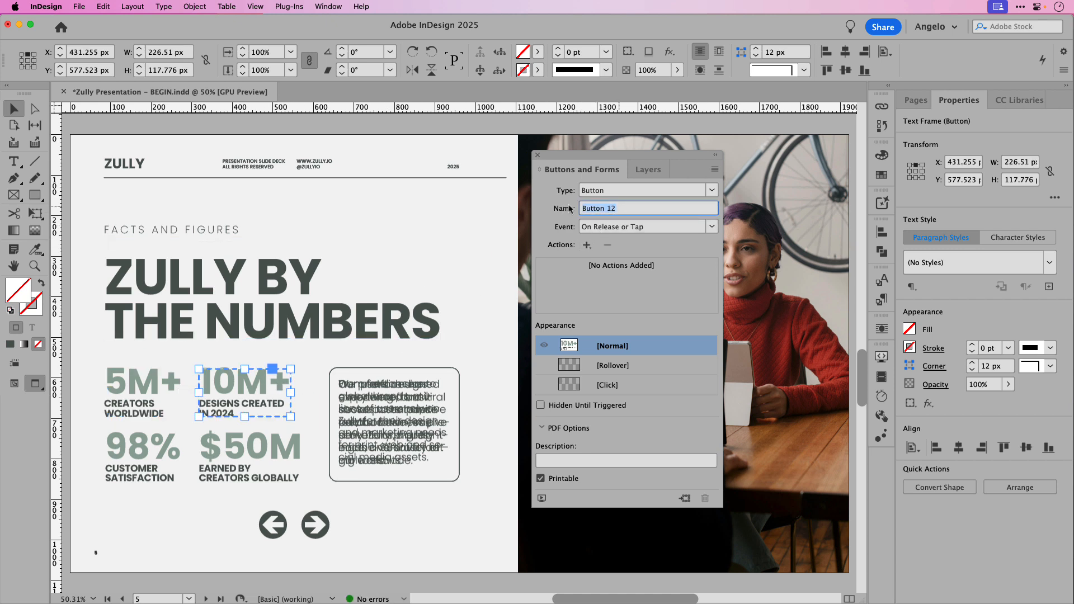
{"action": "type", "text": "Figure B"}
{"action": "key", "text": "Return"}
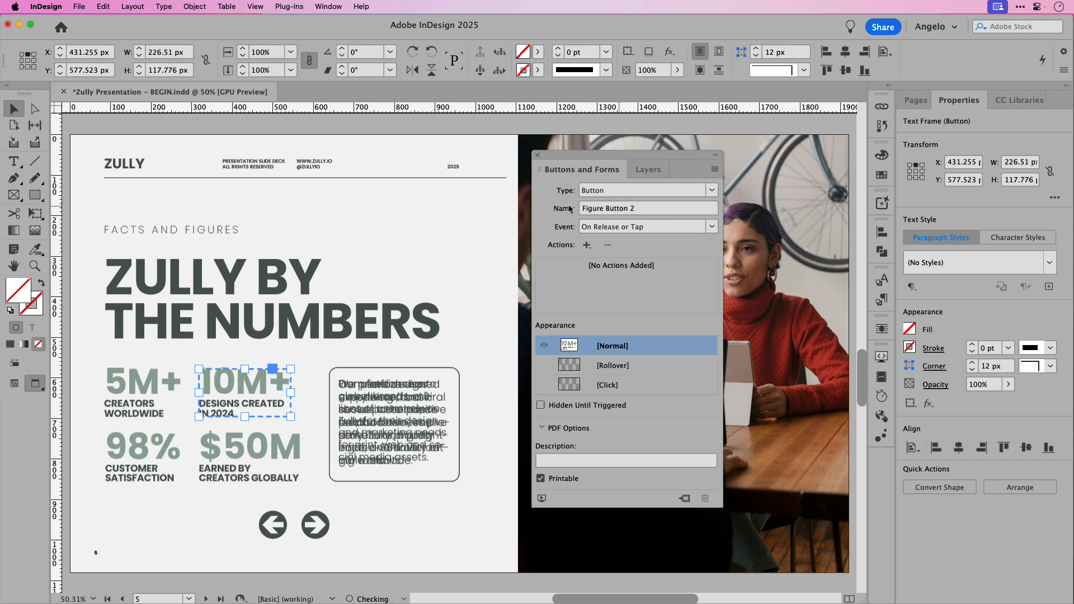
Step: Rename the "98% Customer Satisfaction" button as Figure Button 3
{"action": "left_click", "coordinate": [149, 448]}
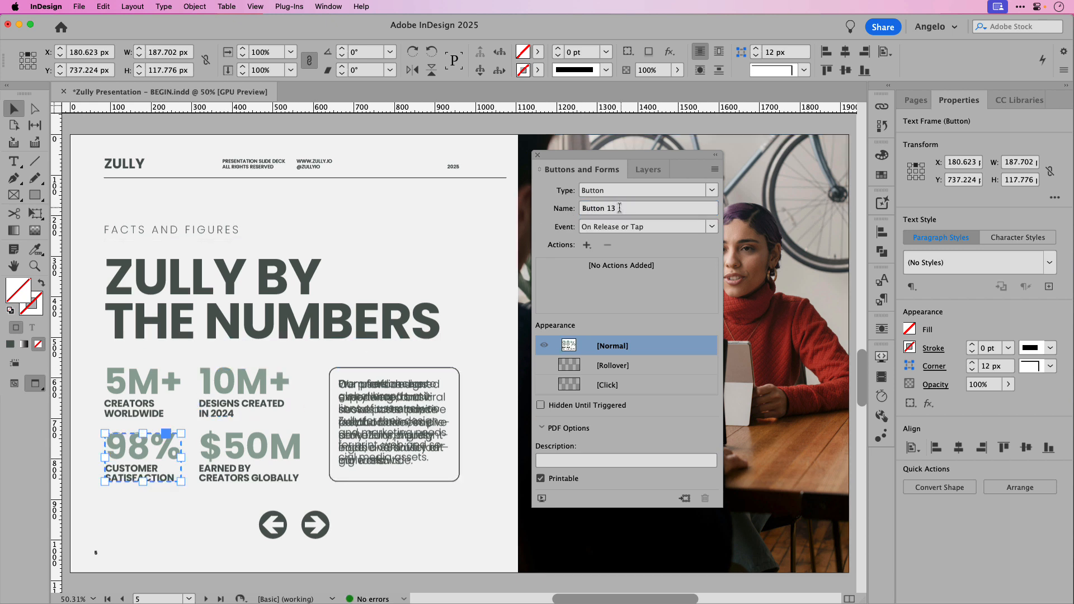
{"action": "left_click", "coordinate": [573, 208]}
{"action": "type", "text": "Figure"}
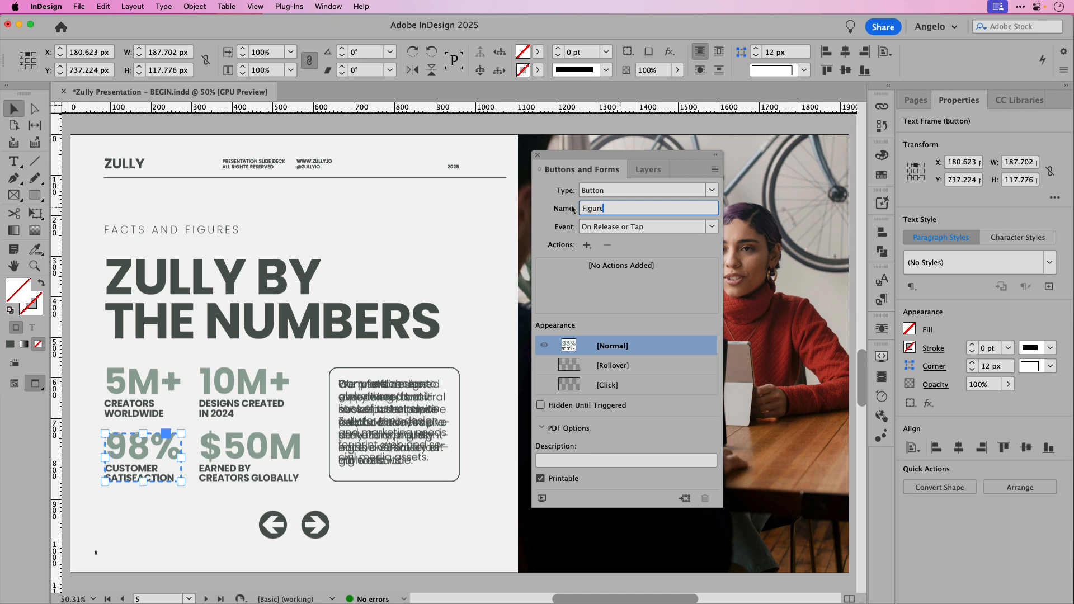
{"action": "type", "text": " Button 3"}
{"action": "key", "text": "Return"}
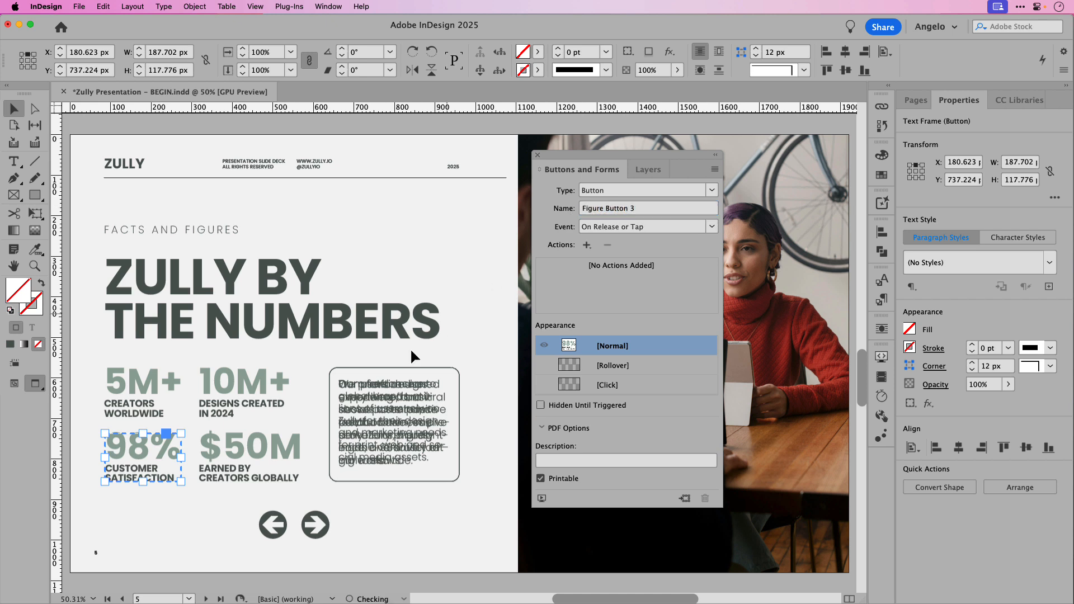
Step: Rename the "$50M Earned by Creators Globally" button as Figure Button 4
{"action": "left_click", "coordinate": [257, 452]}
{"action": "left_click", "coordinate": [557, 210]}
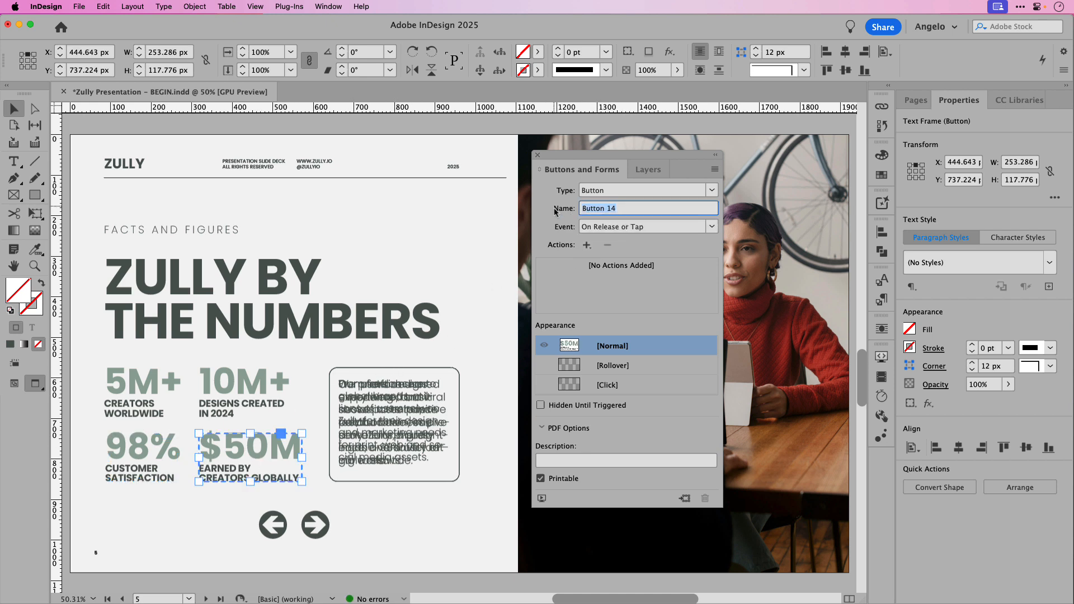
{"action": "type", "text": "Figure B"}
{"action": "key", "text": "Return"}
Step: Give Figure Button 1 a Show/Hide Buttons and Forms action that shows Fact Button 1 and hides Fact Buttons 2, 3 and 4
{"action": "left_click", "coordinate": [147, 378]}
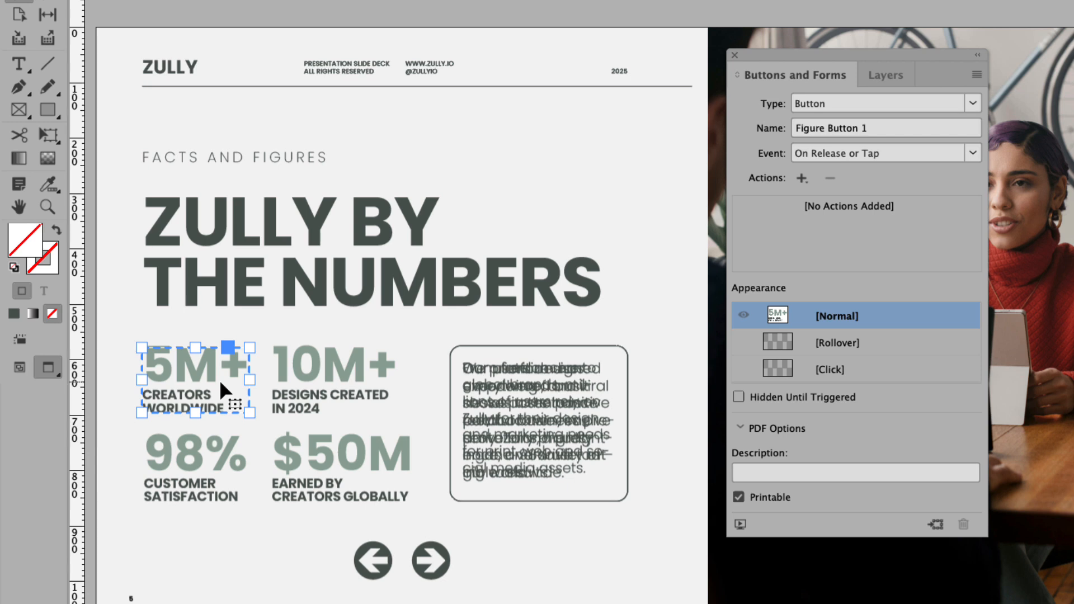
{"action": "left_click", "coordinate": [794, 179]}
{"action": "left_click", "coordinate": [898, 285]}
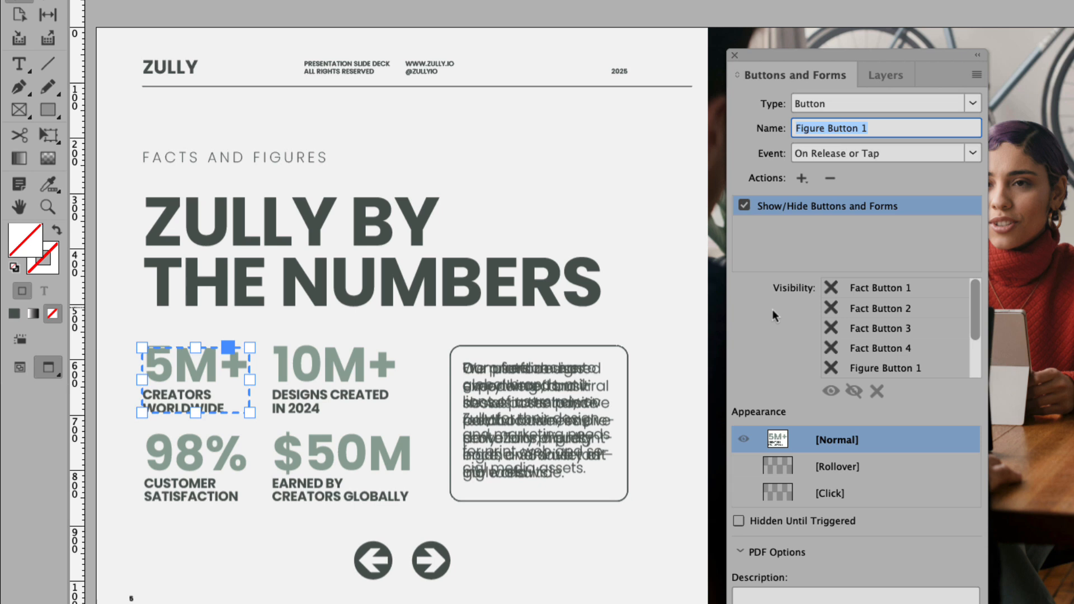
{"action": "left_click", "coordinate": [831, 291]}
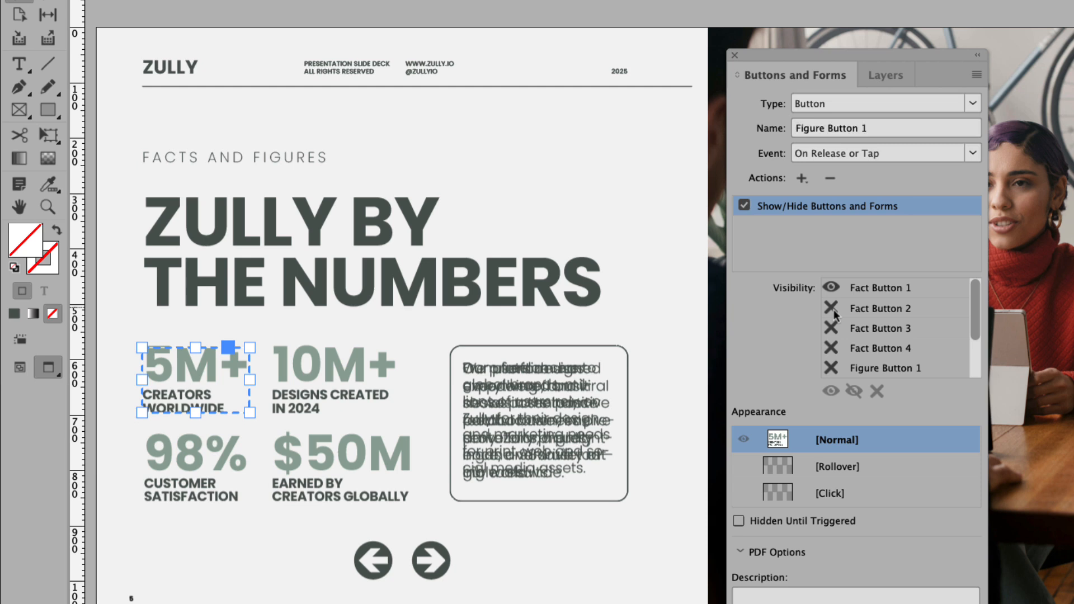
{"action": "left_click", "coordinate": [832, 311]}
{"action": "left_click", "coordinate": [832, 312]}
{"action": "left_click", "coordinate": [832, 329]}
{"action": "left_click", "coordinate": [833, 330]}
{"action": "left_click", "coordinate": [832, 349]}
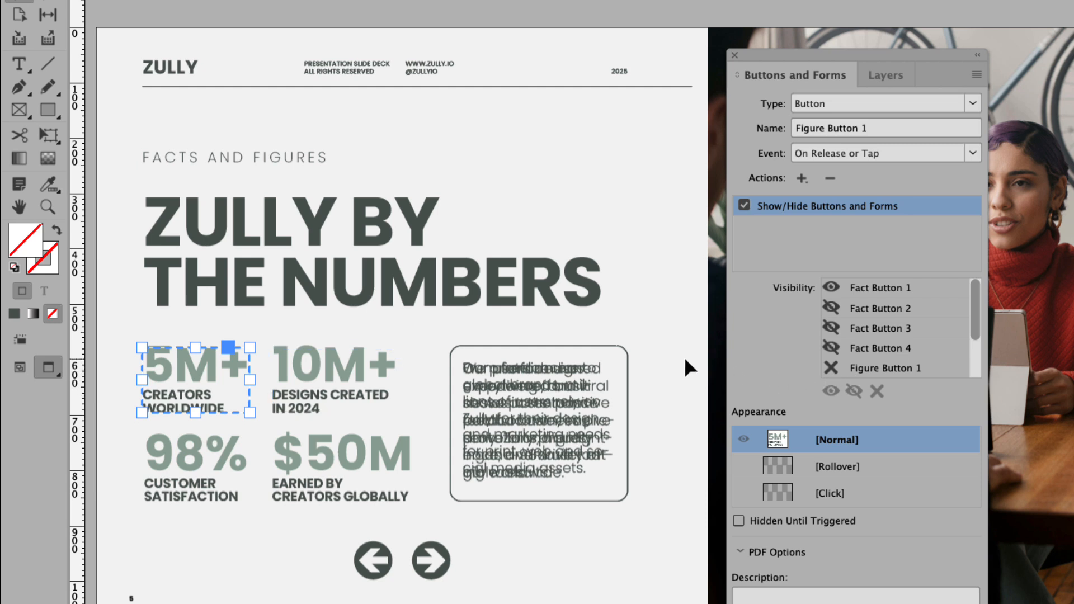
Step: Give Figure Button 2 a Show/Hide Buttons and Forms action that shows Fact Button 2 and hides Fact Buttons 1, 3 and 4
{"action": "left_click", "coordinate": [326, 370]}
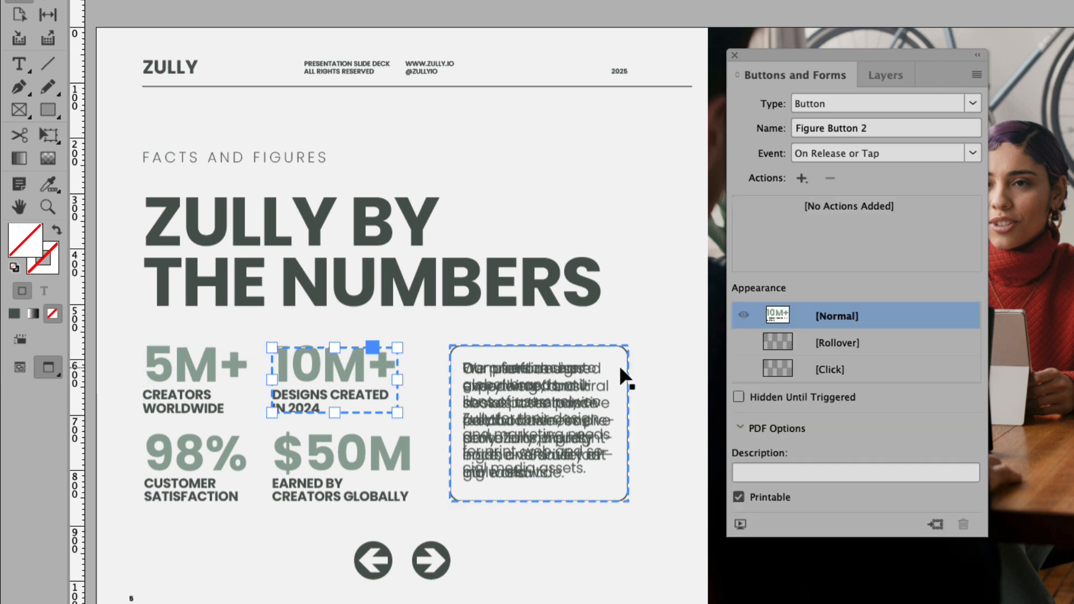
{"action": "left_click", "coordinate": [801, 179]}
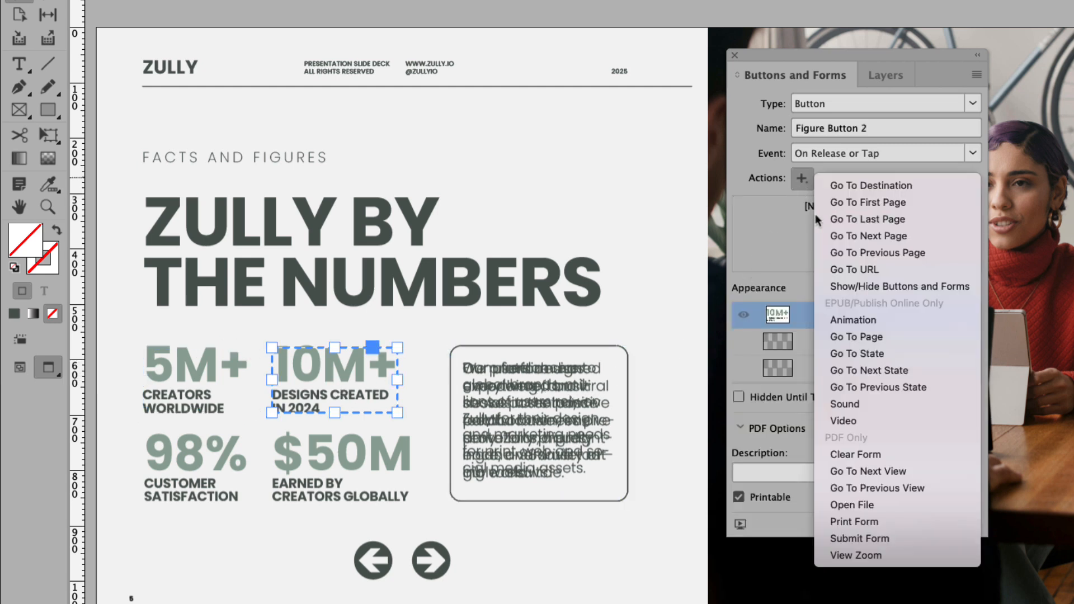
{"action": "left_click", "coordinate": [863, 286]}
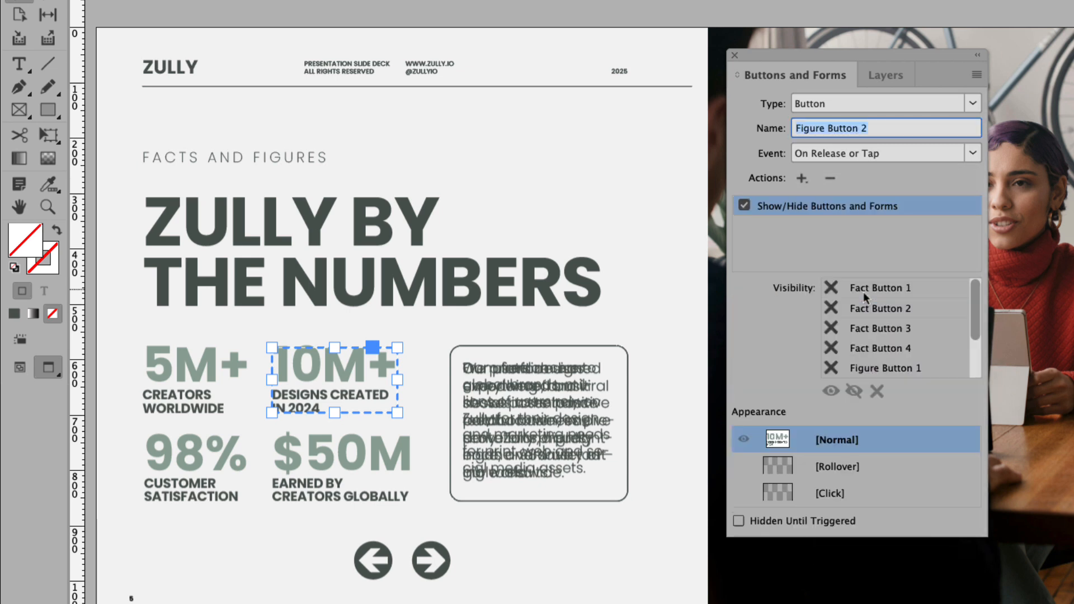
{"action": "left_click", "coordinate": [834, 296]}
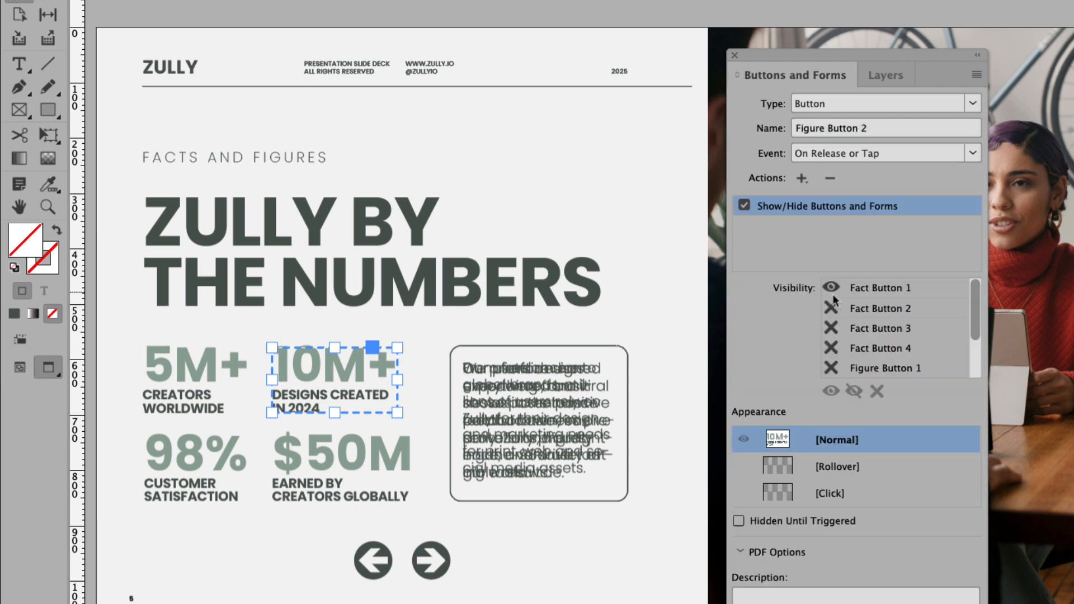
{"action": "left_click", "coordinate": [831, 310]}
{"action": "left_click", "coordinate": [830, 330]}
{"action": "left_click", "coordinate": [830, 331]}
{"action": "left_click", "coordinate": [833, 350]}
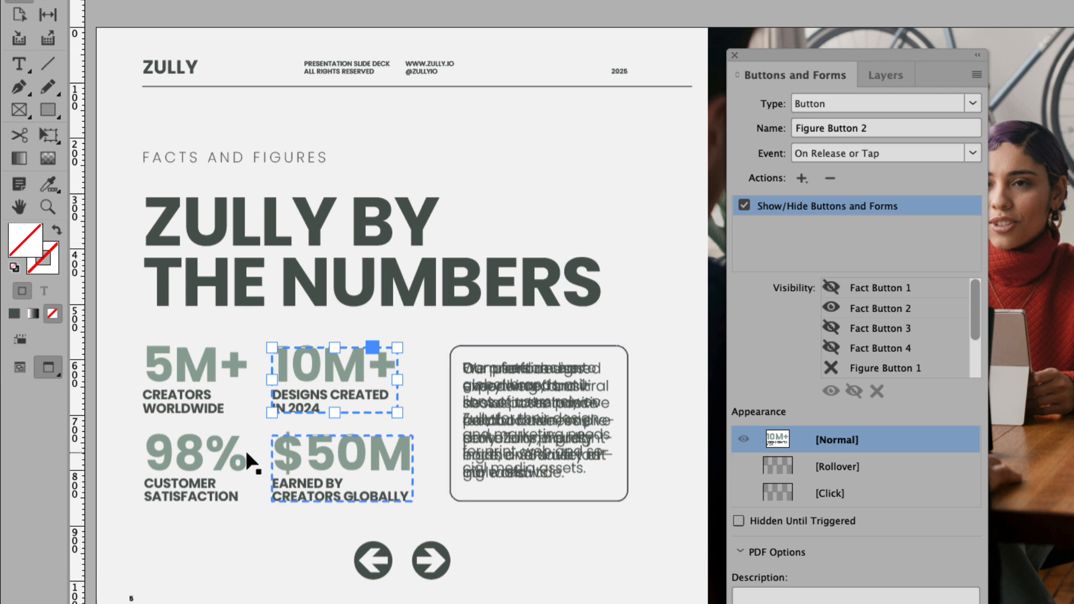
Step: Give Figure Button 3 a Show/Hide Buttons and Forms action that shows Fact Button 3 and hides Fact Buttons 1, 2 and 4
{"action": "left_click", "coordinate": [208, 449]}
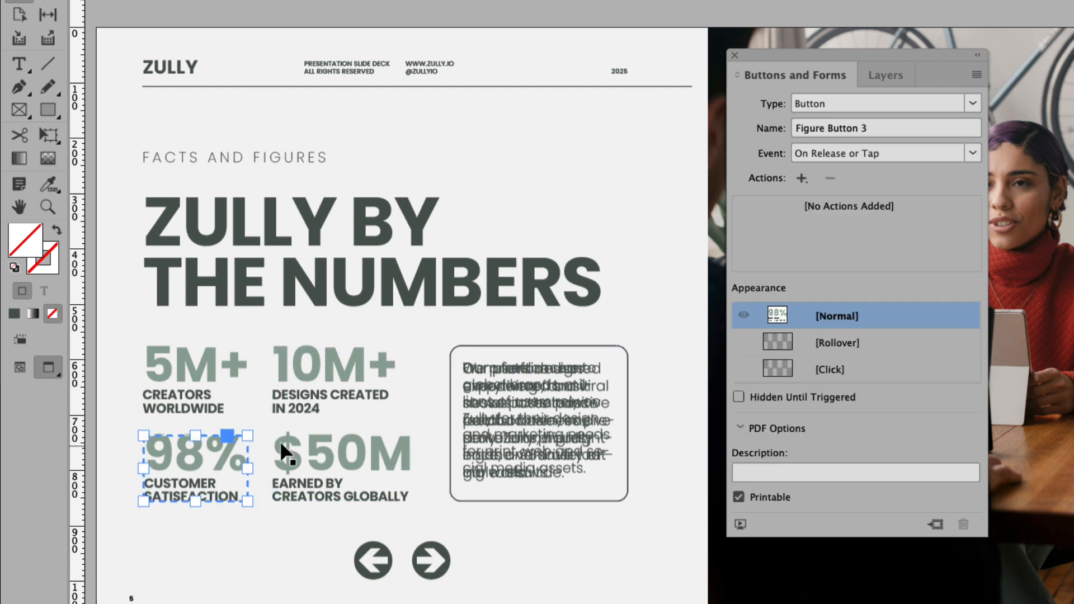
{"action": "left_click", "coordinate": [800, 179]}
{"action": "left_click", "coordinate": [854, 288]}
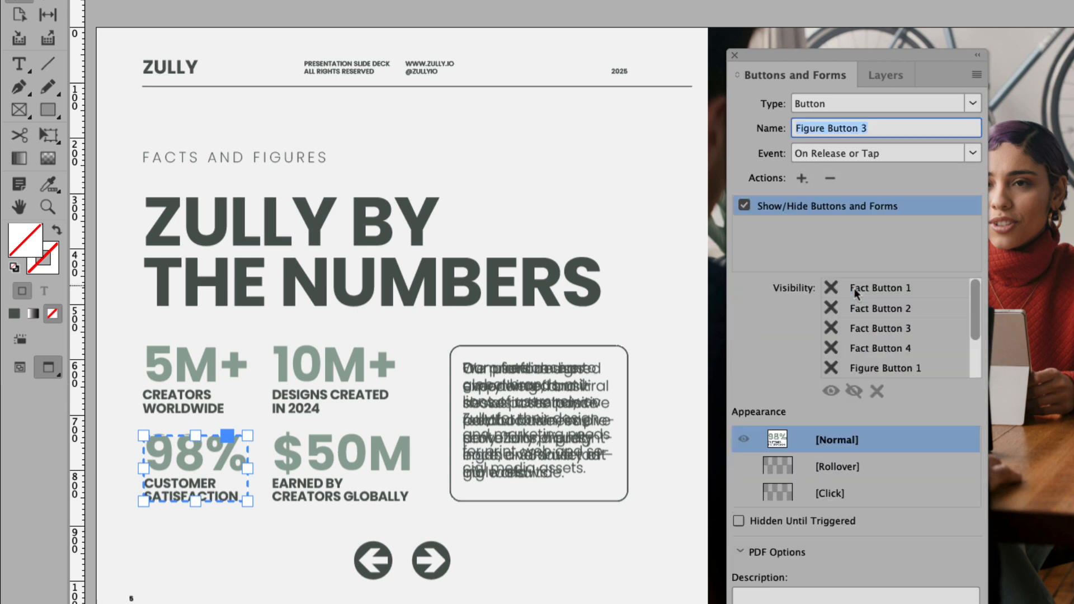
{"action": "left_click", "coordinate": [831, 289]}
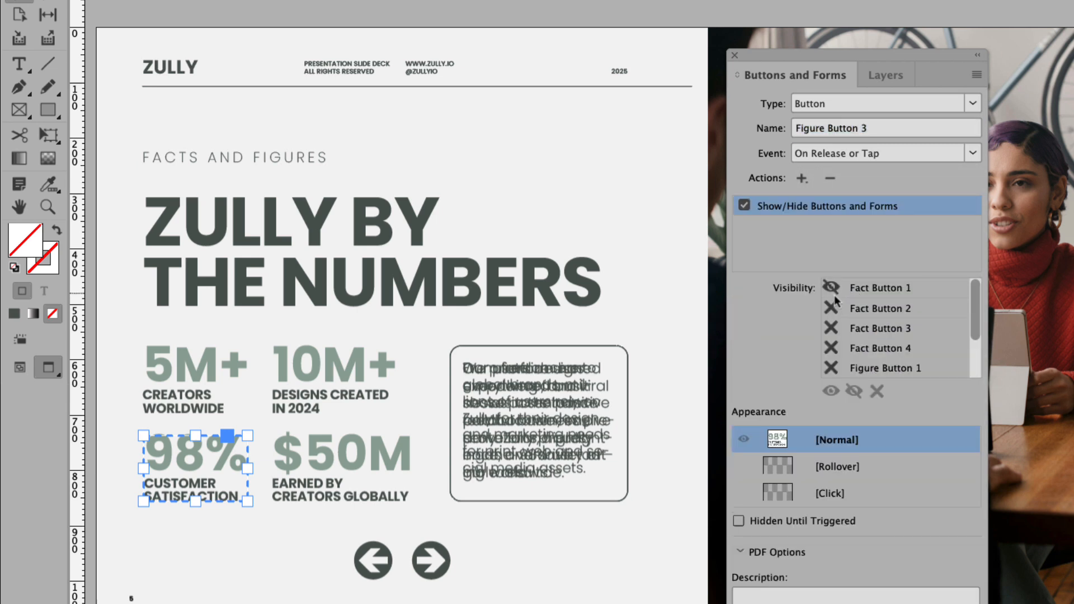
{"action": "left_click", "coordinate": [831, 308]}
{"action": "left_click", "coordinate": [832, 308]}
{"action": "left_click", "coordinate": [831, 329]}
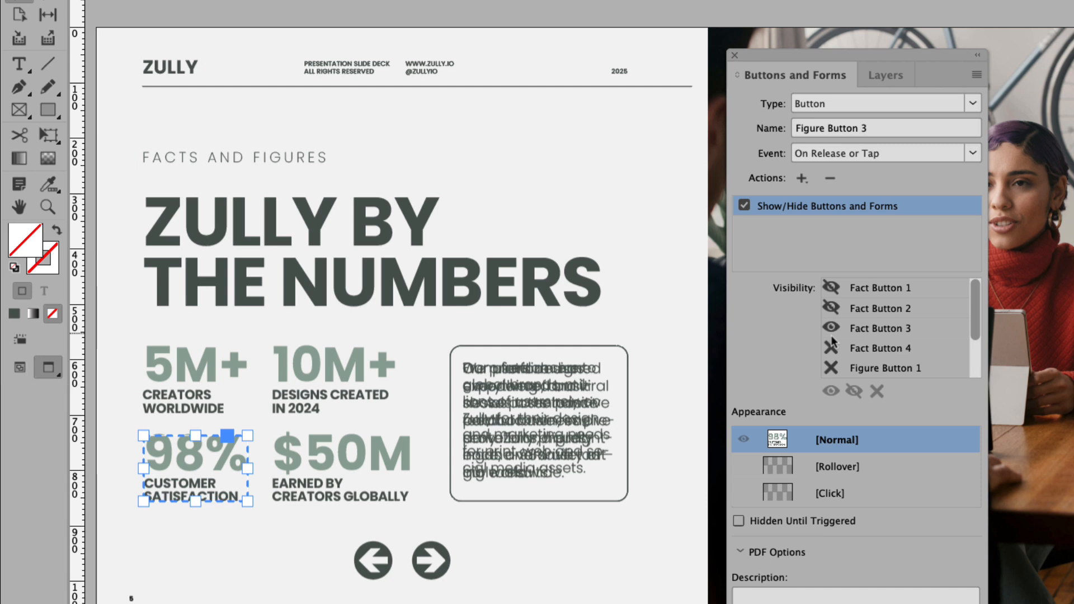
{"action": "left_click", "coordinate": [832, 348]}
{"action": "left_click", "coordinate": [831, 348]}
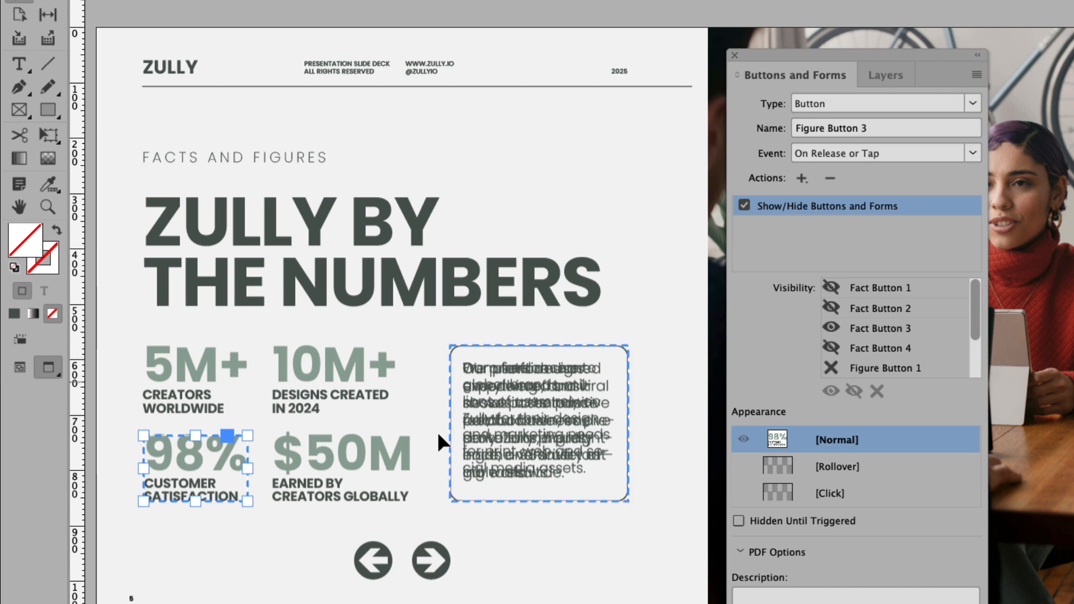
Step: Give Figure Button 4 a Show/Hide Buttons and Forms action that shows Fact Button 4 and hides Fact Buttons 1, 2 and 3
{"action": "left_click", "coordinate": [384, 458]}
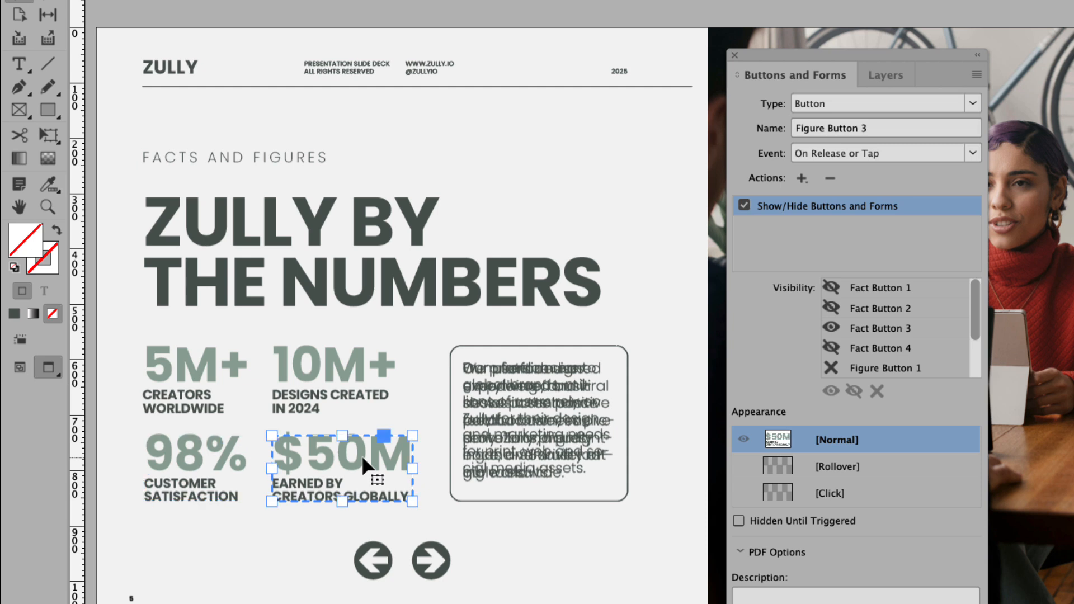
{"action": "left_click", "coordinate": [801, 178]}
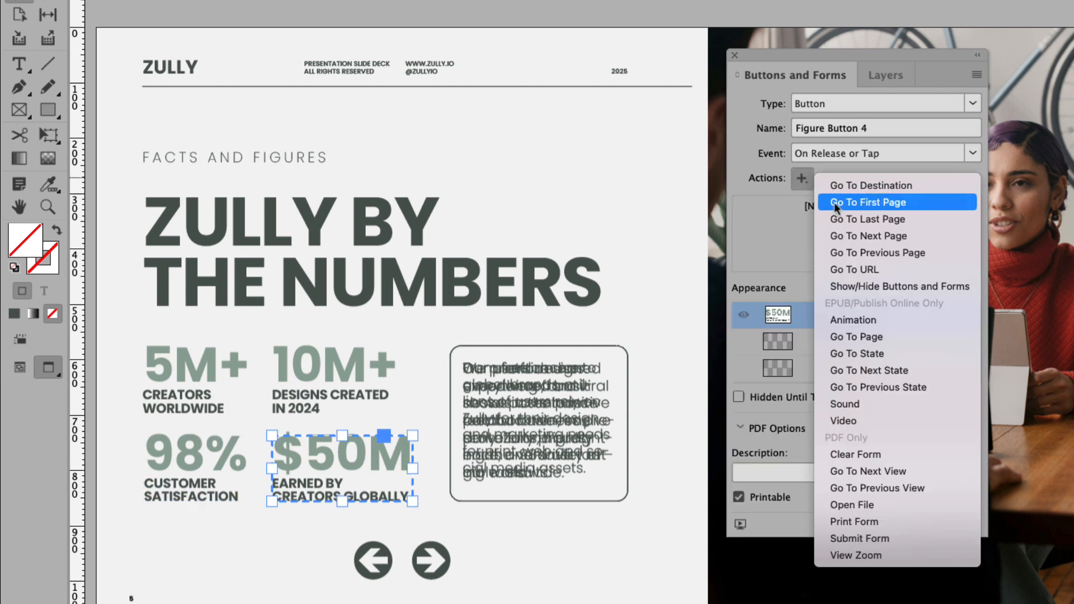
{"action": "left_click", "coordinate": [888, 285]}
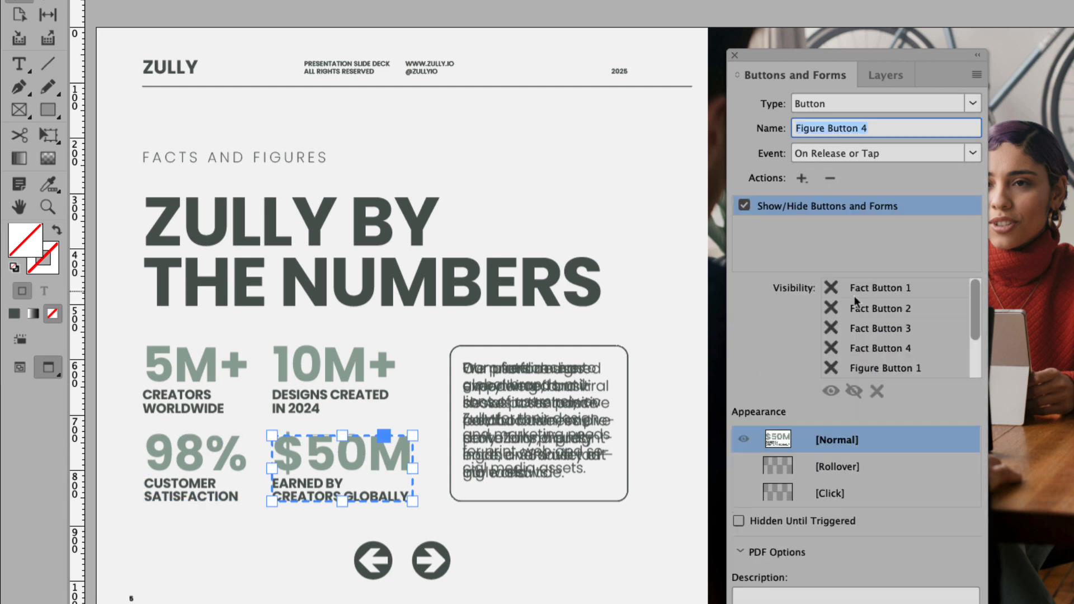
{"action": "left_click", "coordinate": [831, 289]}
{"action": "left_click", "coordinate": [831, 289]}
{"action": "left_click", "coordinate": [831, 308]}
{"action": "left_click", "coordinate": [831, 309]}
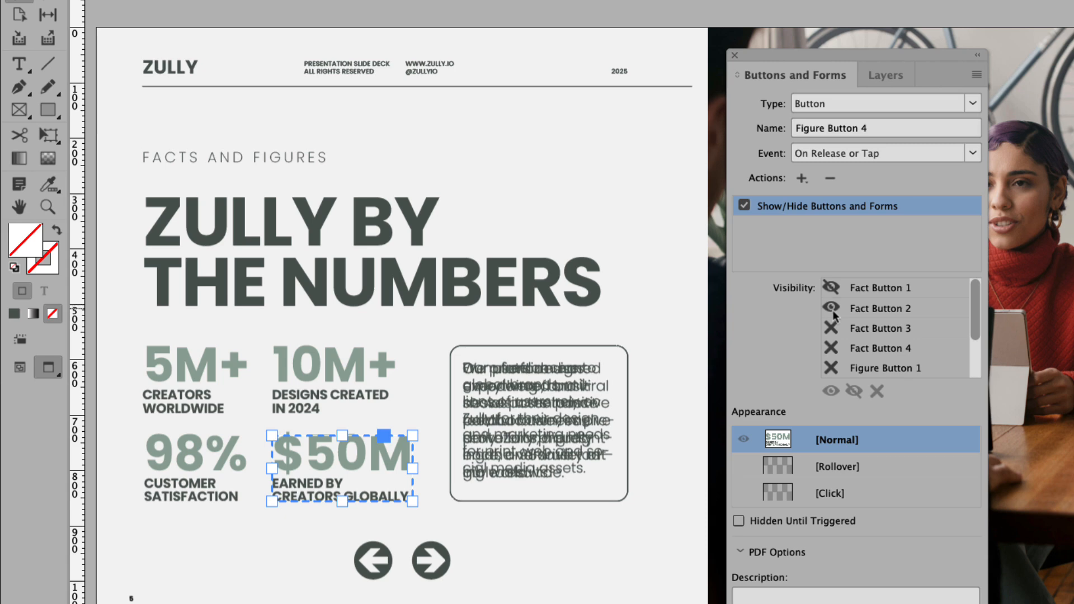
{"action": "left_click", "coordinate": [831, 328]}
{"action": "left_click", "coordinate": [831, 330]}
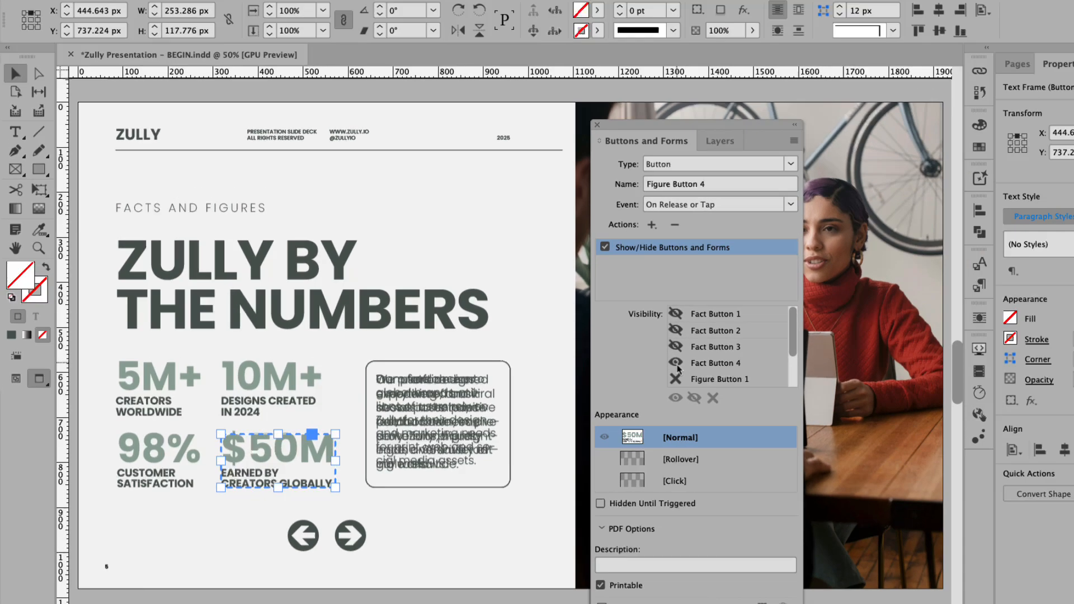
{"action": "left_click", "coordinate": [831, 348]}
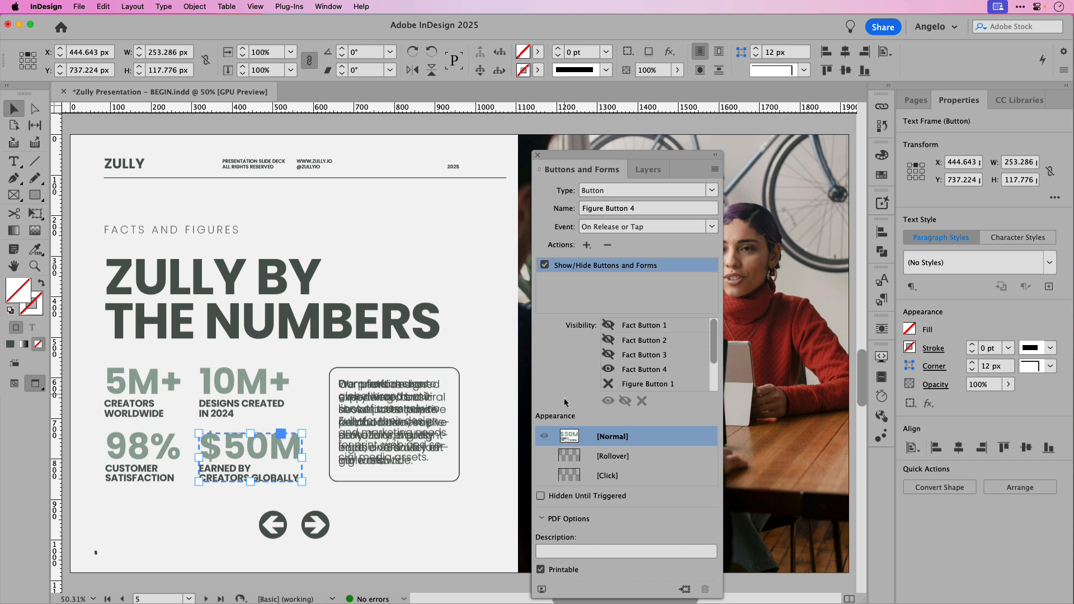
Step: Open the EPUB Interactivity Preview and enlarge it so the presentation pages can be examined
{"action": "left_click", "coordinate": [545, 587]}
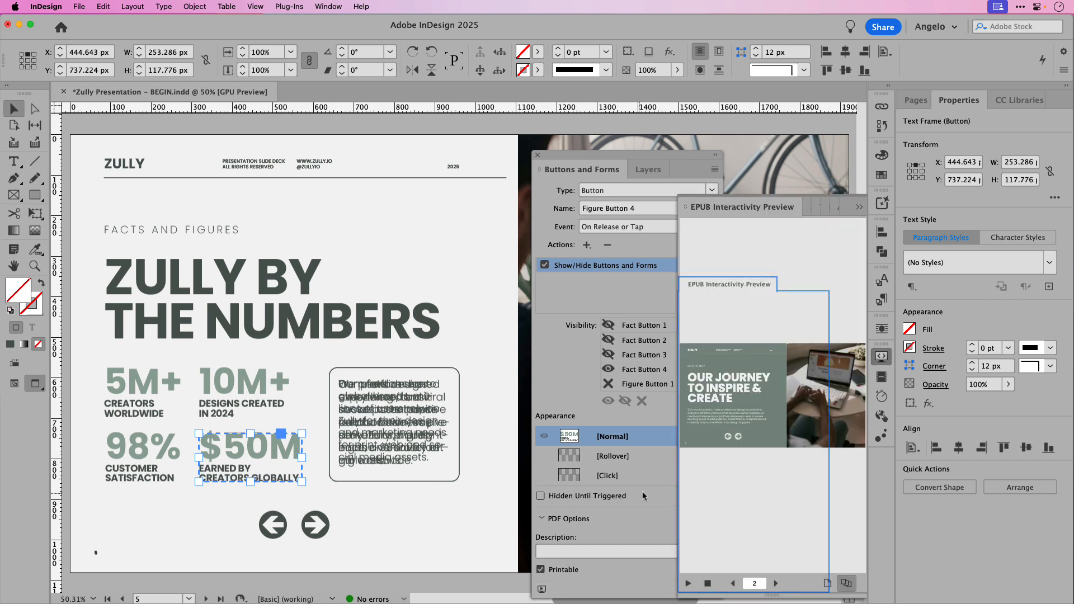
{"action": "left_click_drag", "start_coordinate": [720, 217], "coordinate": [969, 302]}
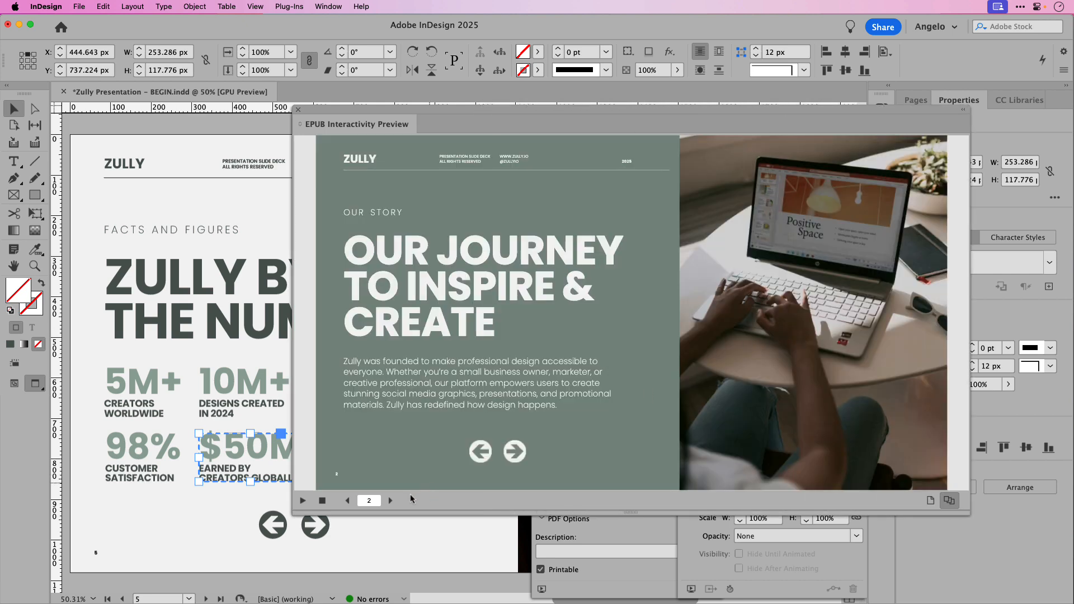
Step: Restart the interactivity preview and page forward from the first page to page 5
{"action": "left_click", "coordinate": [302, 500]}
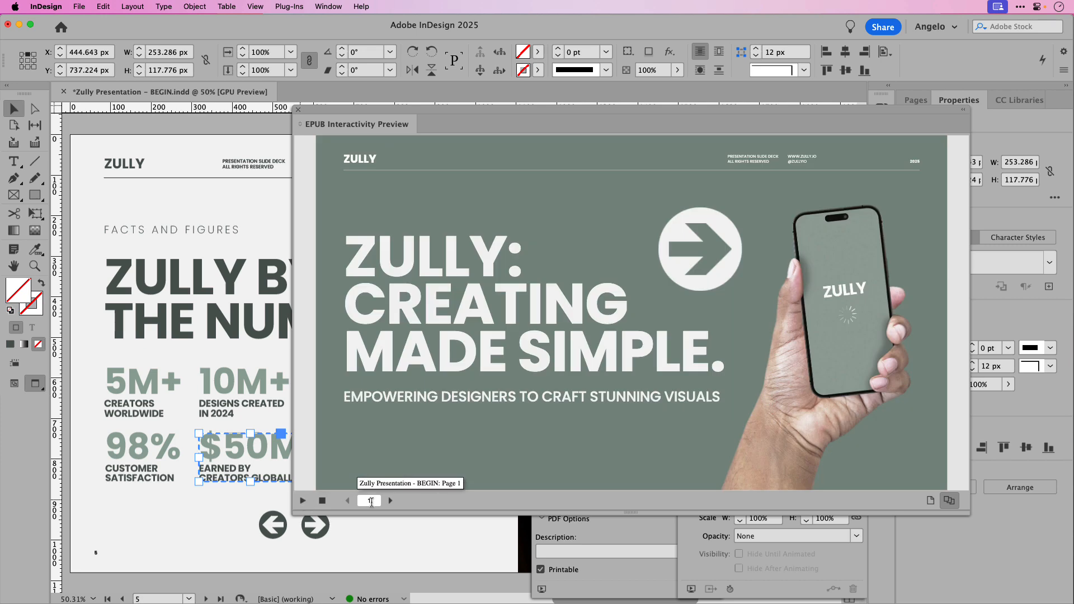
{"action": "left_click", "coordinate": [390, 500]}
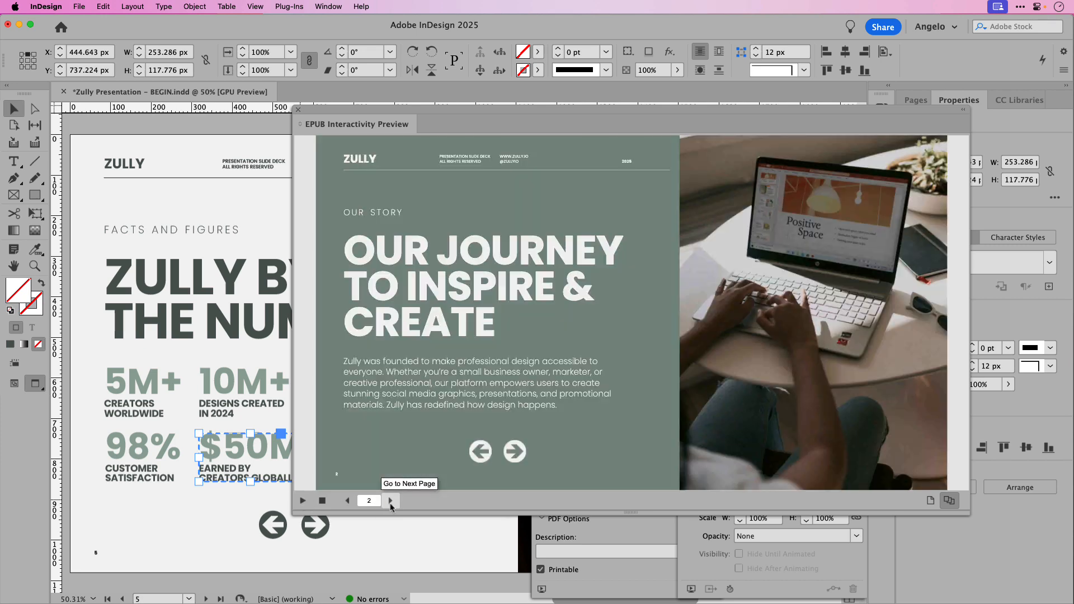
{"action": "left_click", "coordinate": [391, 500]}
{"action": "left_click", "coordinate": [390, 500]}
{"action": "left_click", "coordinate": [390, 501]}
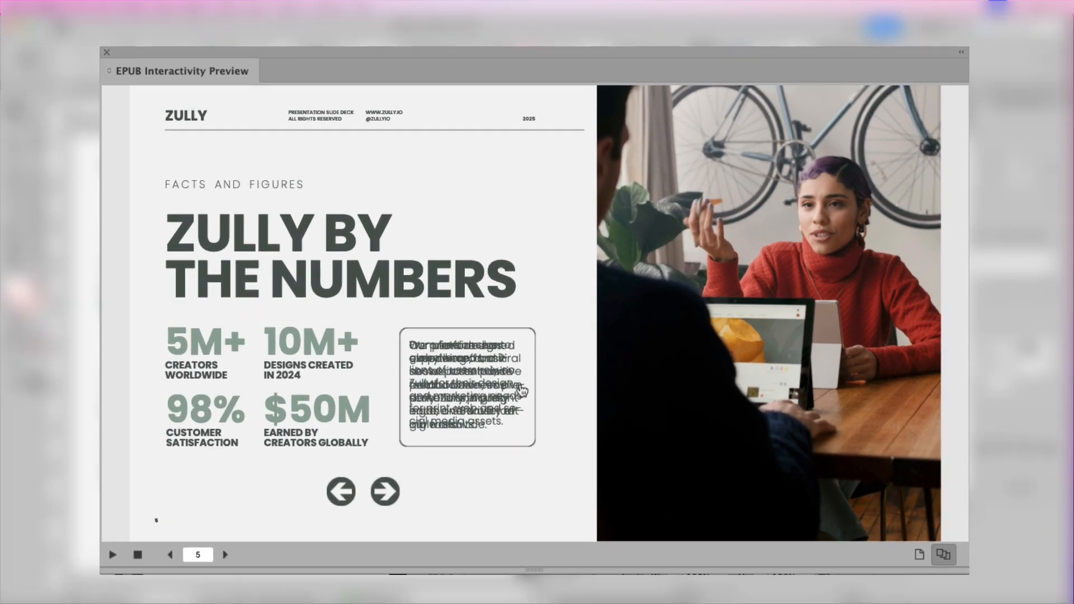
Step: Test the four figure buttons on page 5 in varying order to check which fact each one shows, and close the preview
{"action": "left_click", "coordinate": [310, 350]}
{"action": "left_click", "coordinate": [309, 422]}
{"action": "left_click", "coordinate": [241, 423]}
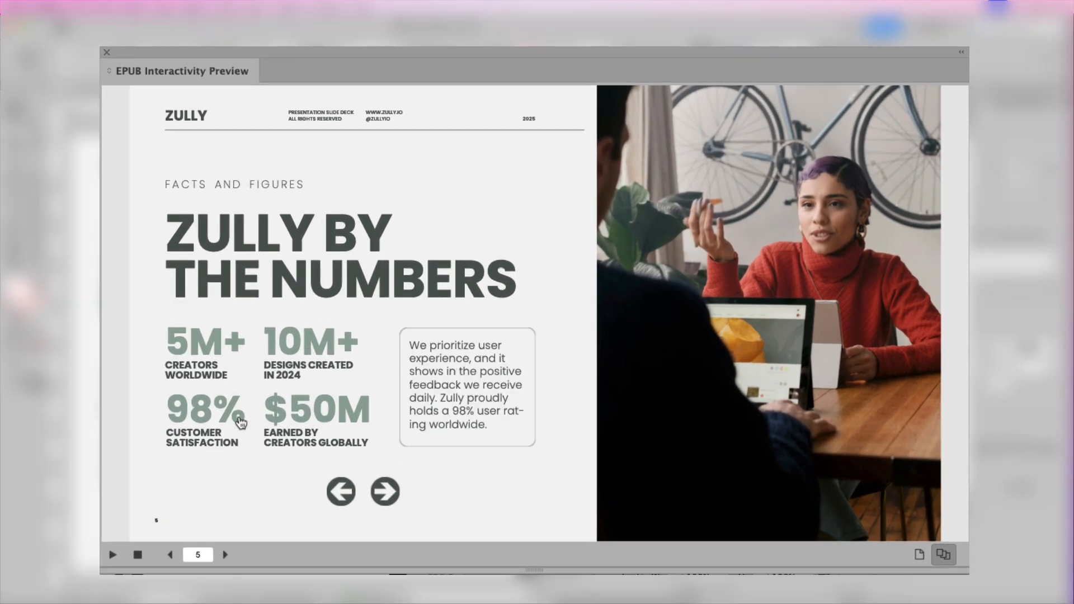
{"action": "left_click", "coordinate": [285, 358]}
{"action": "left_click", "coordinate": [213, 355]}
{"action": "left_click", "coordinate": [218, 422]}
{"action": "left_click", "coordinate": [288, 414]}
{"action": "left_click", "coordinate": [306, 354]}
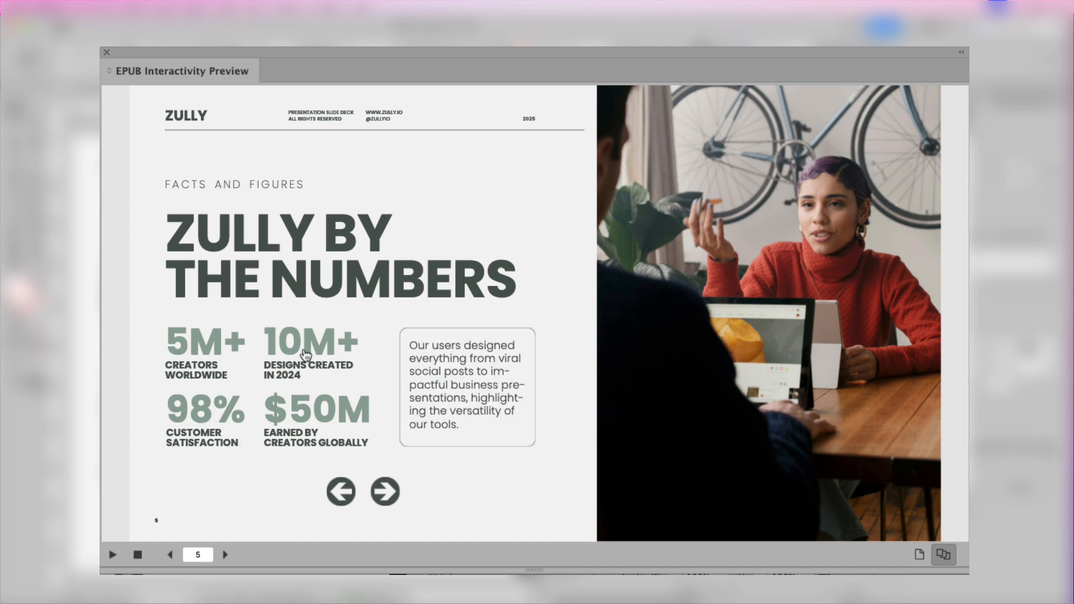
{"action": "left_click", "coordinate": [311, 413]}
{"action": "left_click", "coordinate": [229, 412]}
{"action": "left_click", "coordinate": [226, 354]}
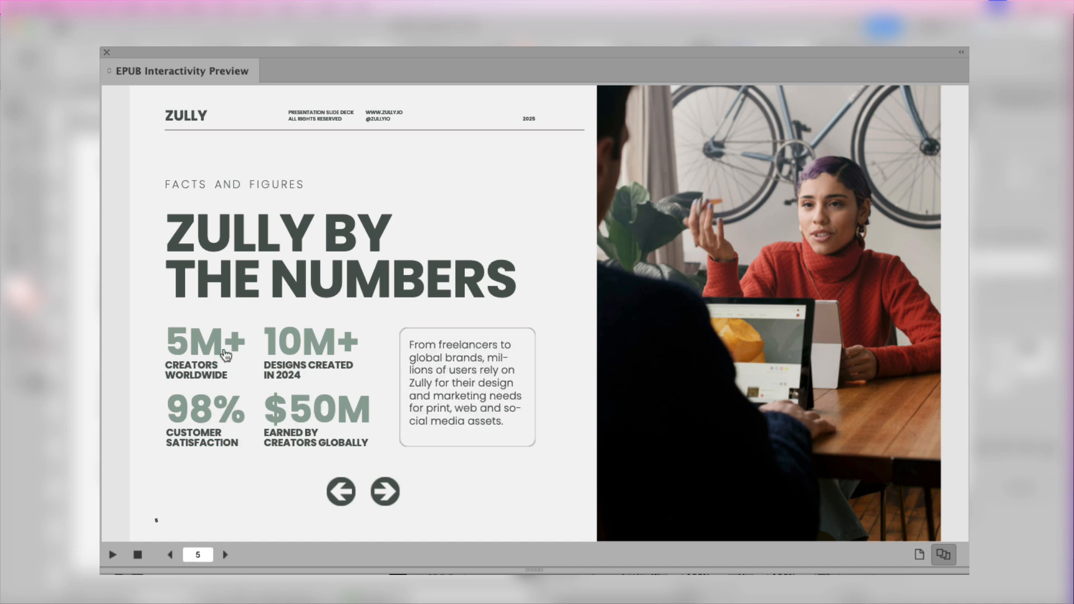
{"action": "left_click", "coordinate": [285, 355]}
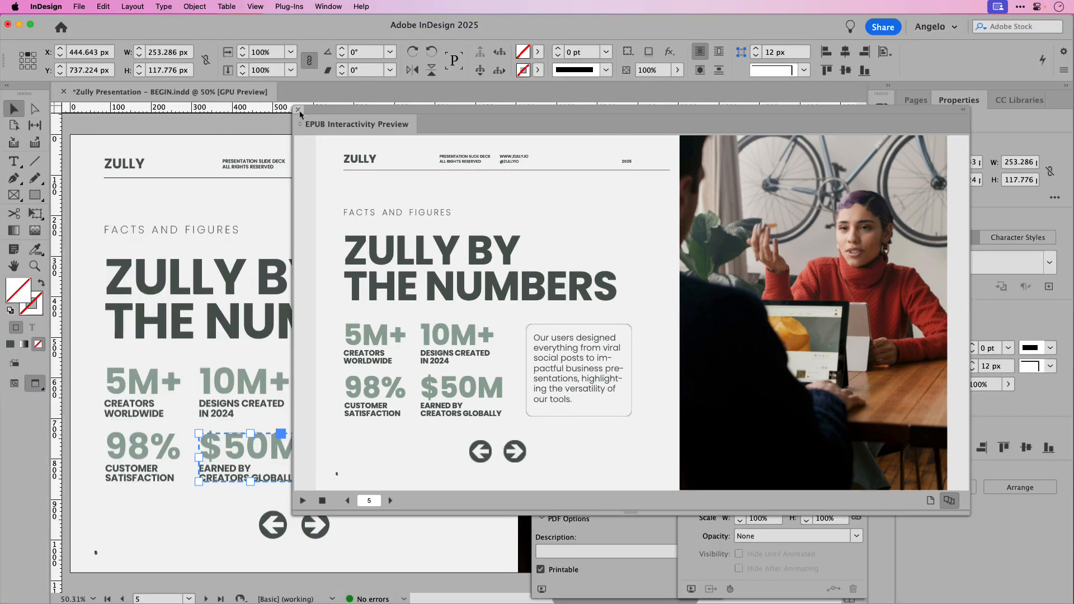
{"action": "left_click", "coordinate": [298, 110]}
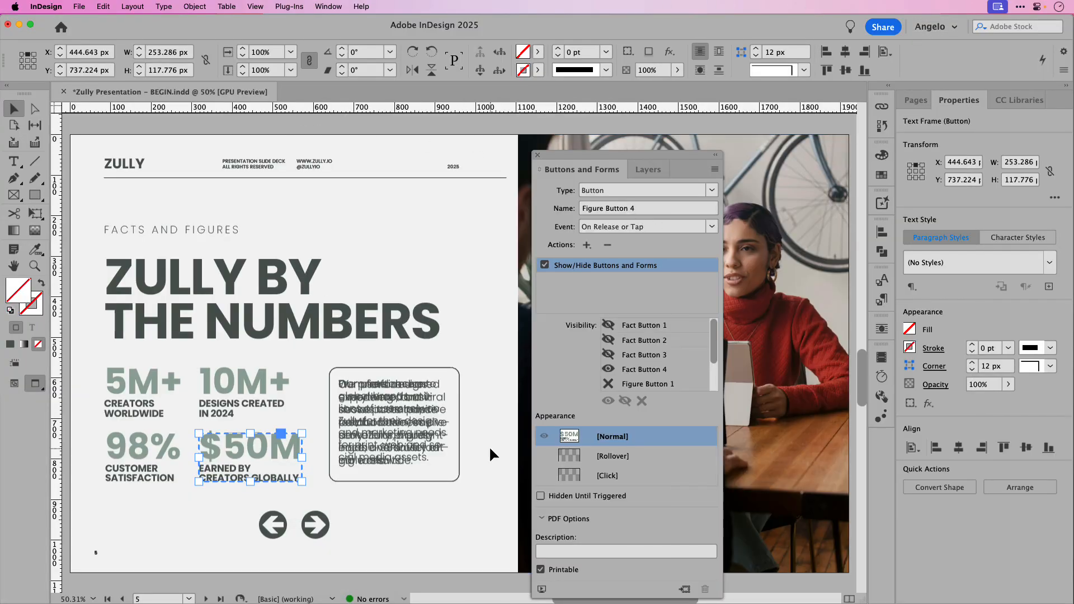
Step: Add a Rollover appearance to Figure Button 1 with all its text coloured R=13 G=13 B=13, compare it with Normal, and leave Normal active
{"action": "left_click", "coordinate": [161, 393]}
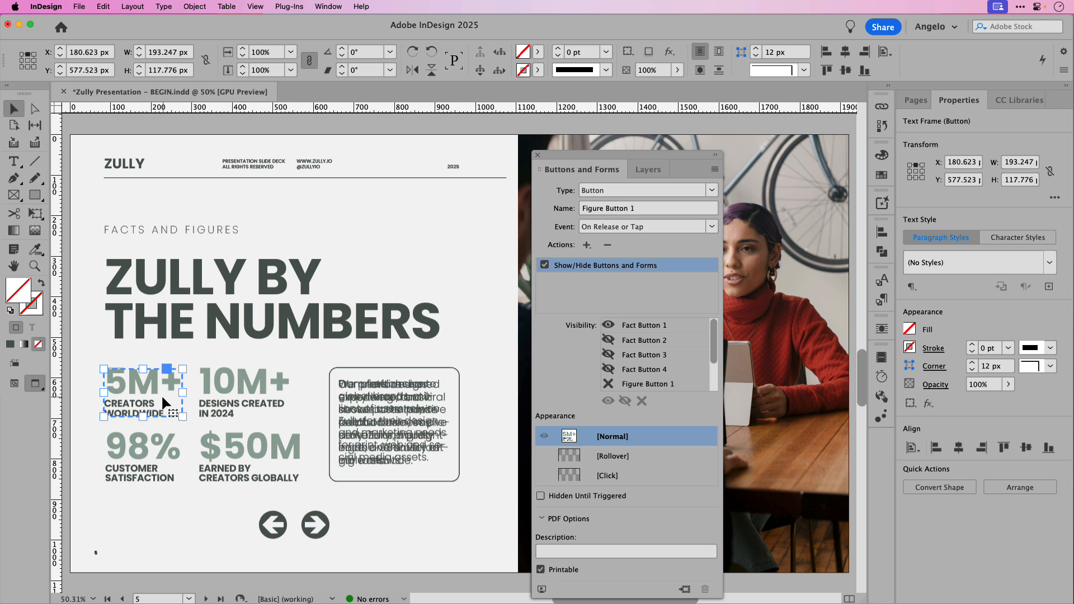
{"action": "left_click", "coordinate": [625, 461]}
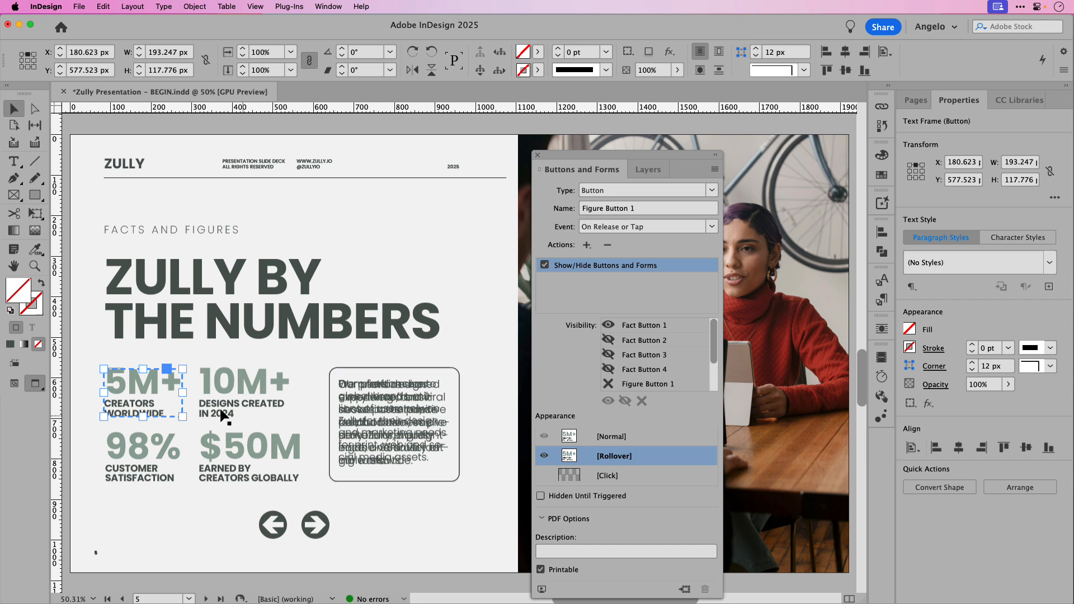
{"action": "double_click", "coordinate": [155, 395]}
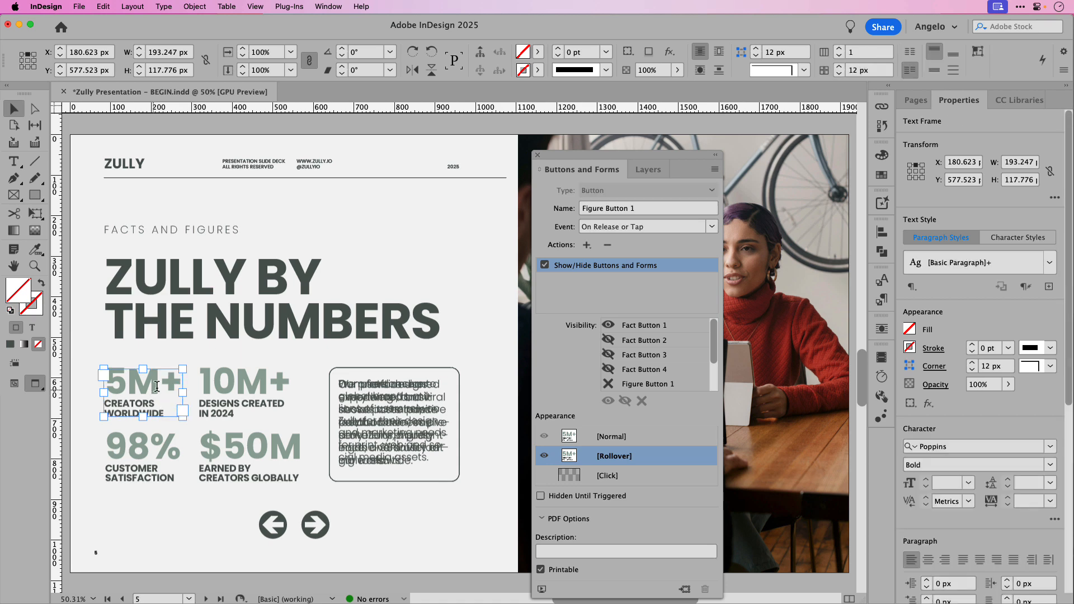
{"action": "double_click", "coordinate": [156, 386]}
{"action": "key", "text": "super+a"}
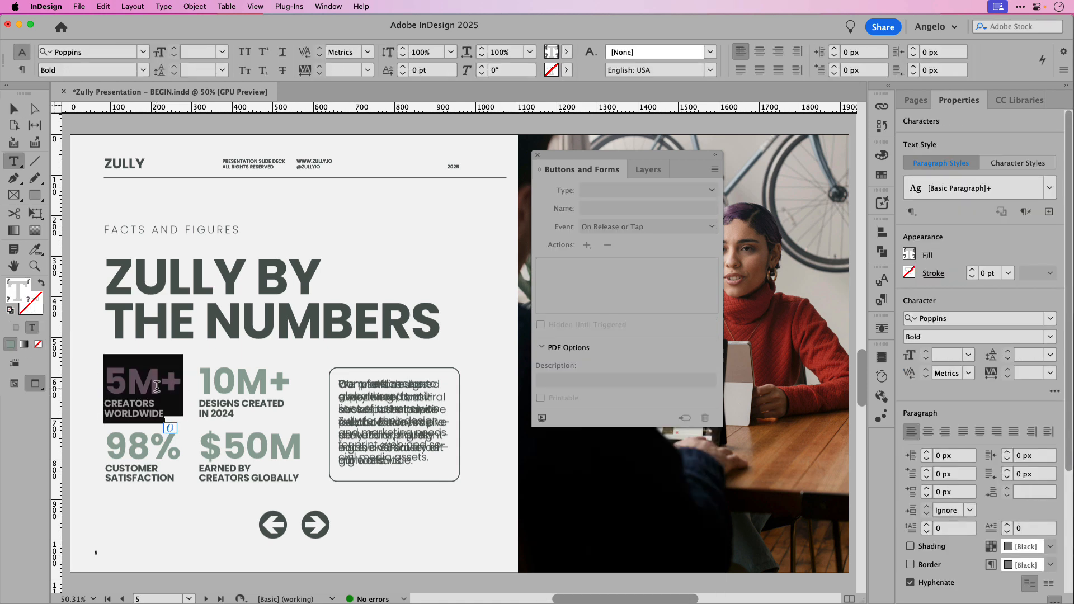
{"action": "left_click", "coordinate": [886, 187]}
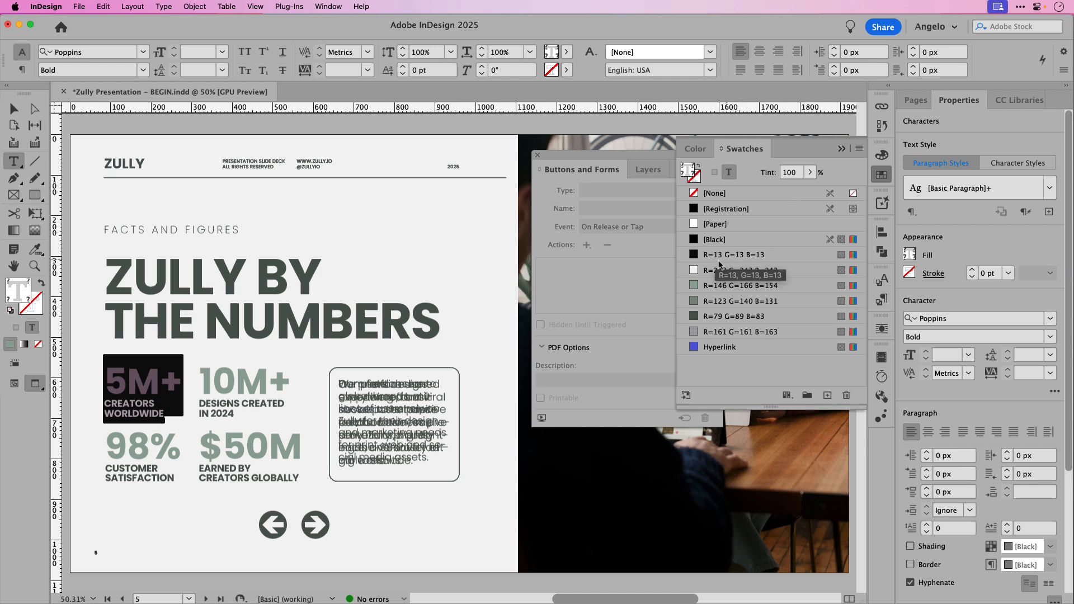
{"action": "left_click", "coordinate": [744, 258]}
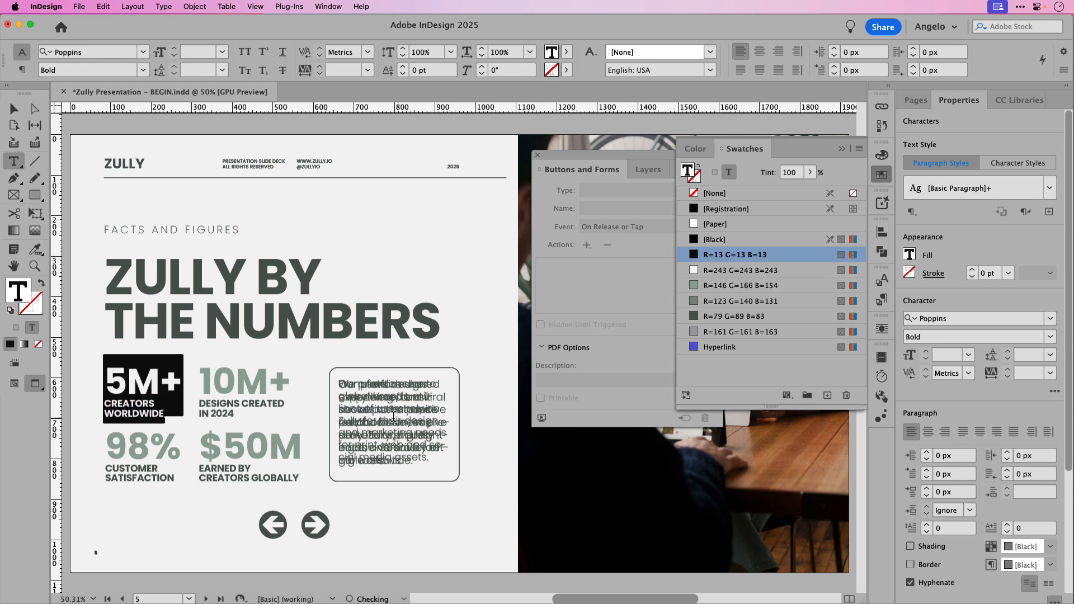
{"action": "left_click", "coordinate": [597, 169]}
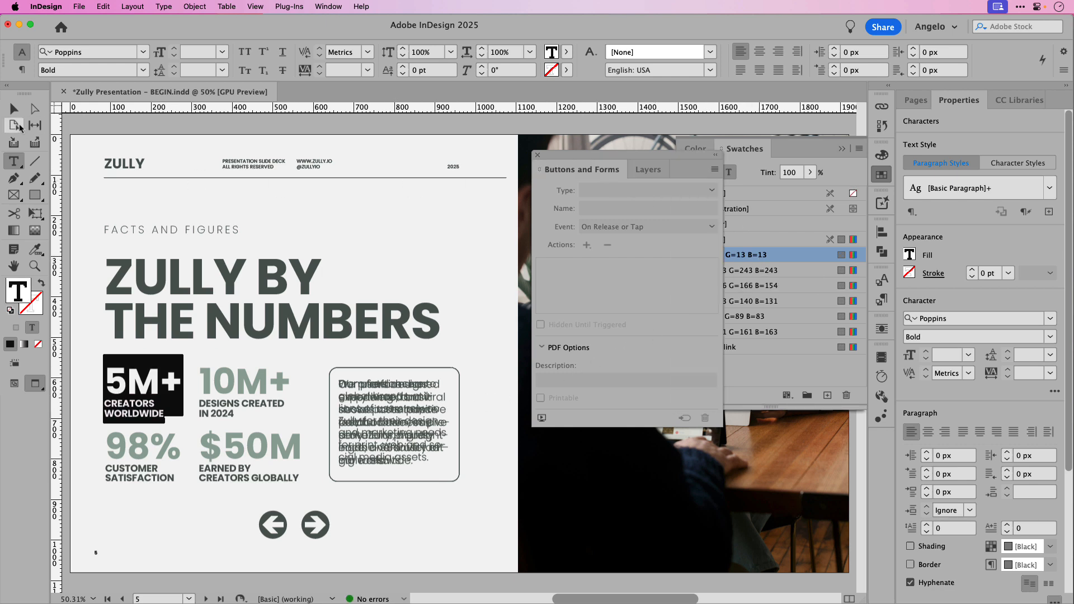
{"action": "left_click", "coordinate": [17, 111]}
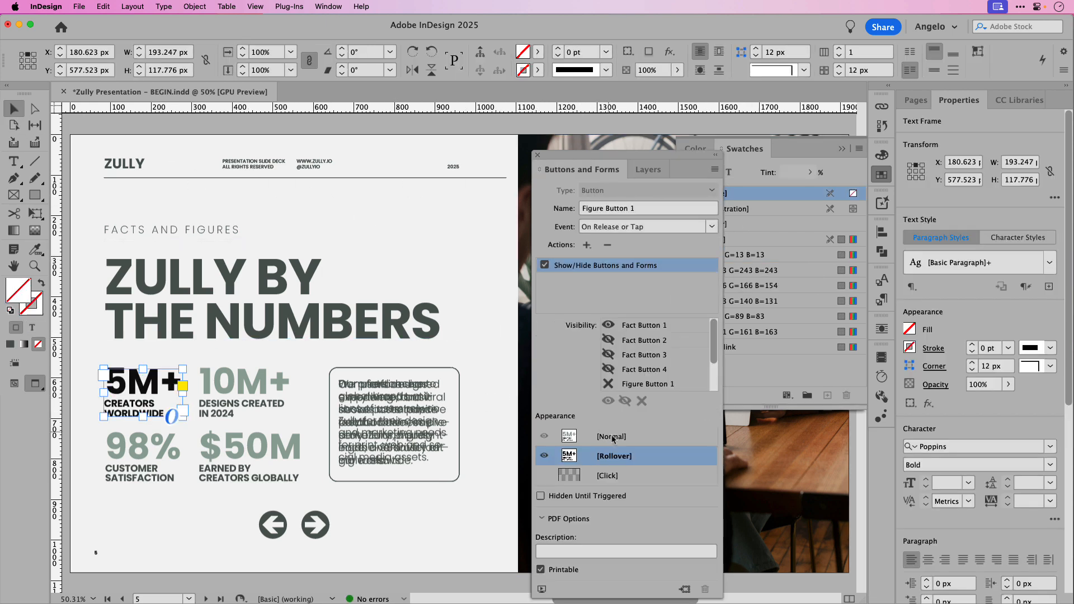
{"action": "left_click", "coordinate": [618, 441]}
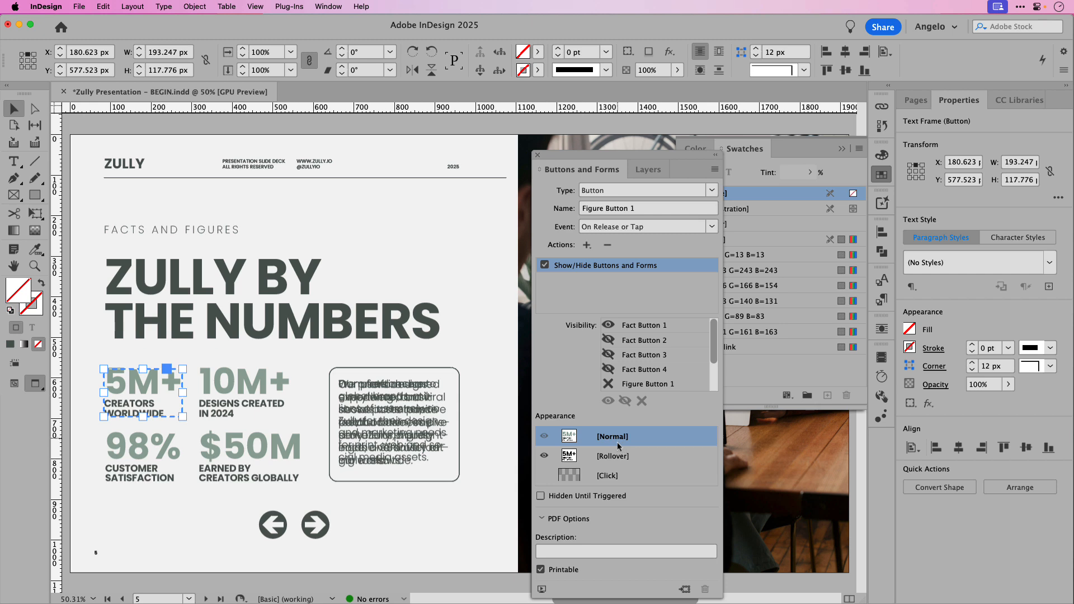
{"action": "left_click", "coordinate": [619, 460]}
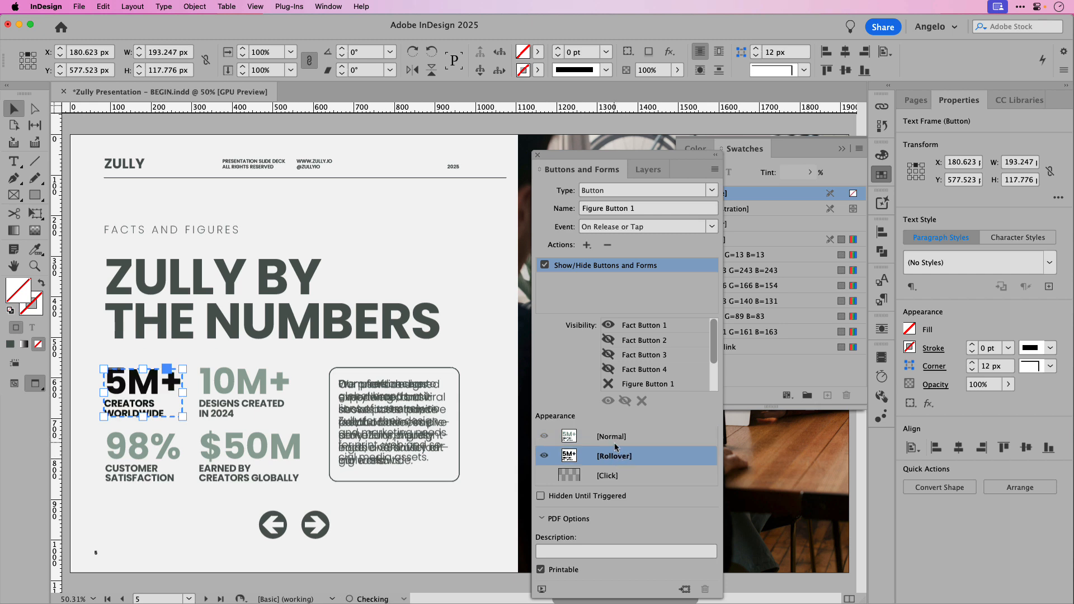
{"action": "left_click", "coordinate": [616, 442]}
{"action": "left_click", "coordinate": [614, 459]}
{"action": "left_click", "coordinate": [615, 442]}
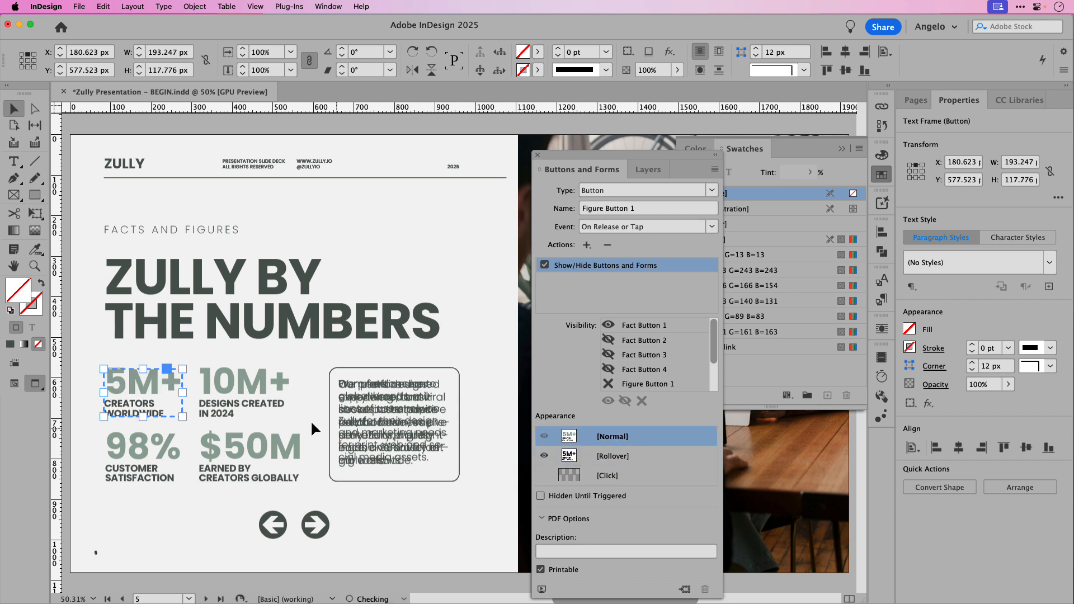
Step: Add a Rollover appearance to Figure Button 2 with all its text coloured R=13 G=13 B=13, and return to its Normal appearance
{"action": "left_click", "coordinate": [258, 398]}
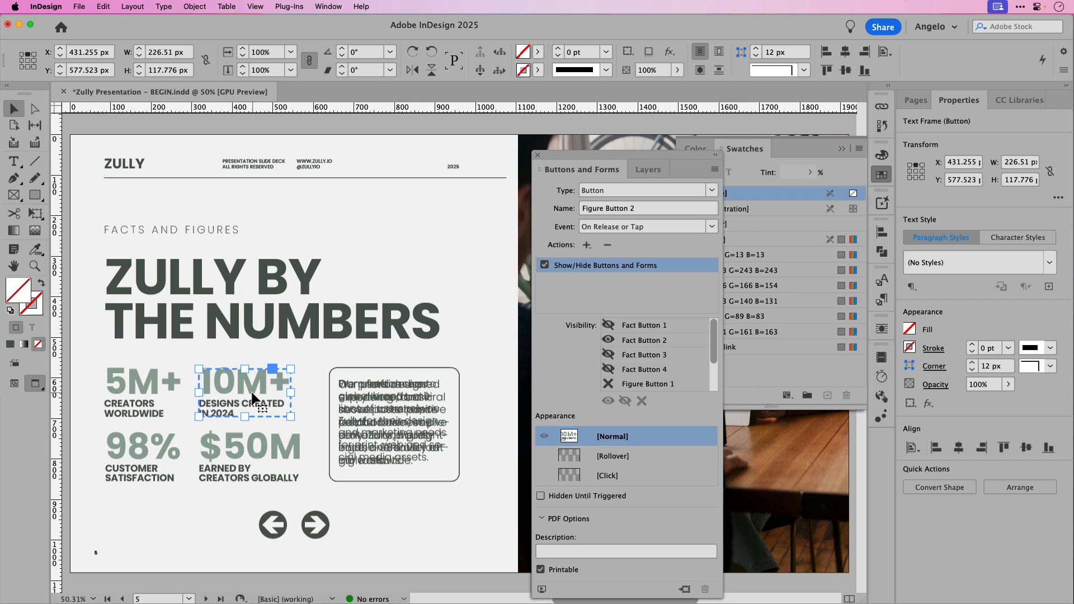
{"action": "left_click", "coordinate": [628, 462]}
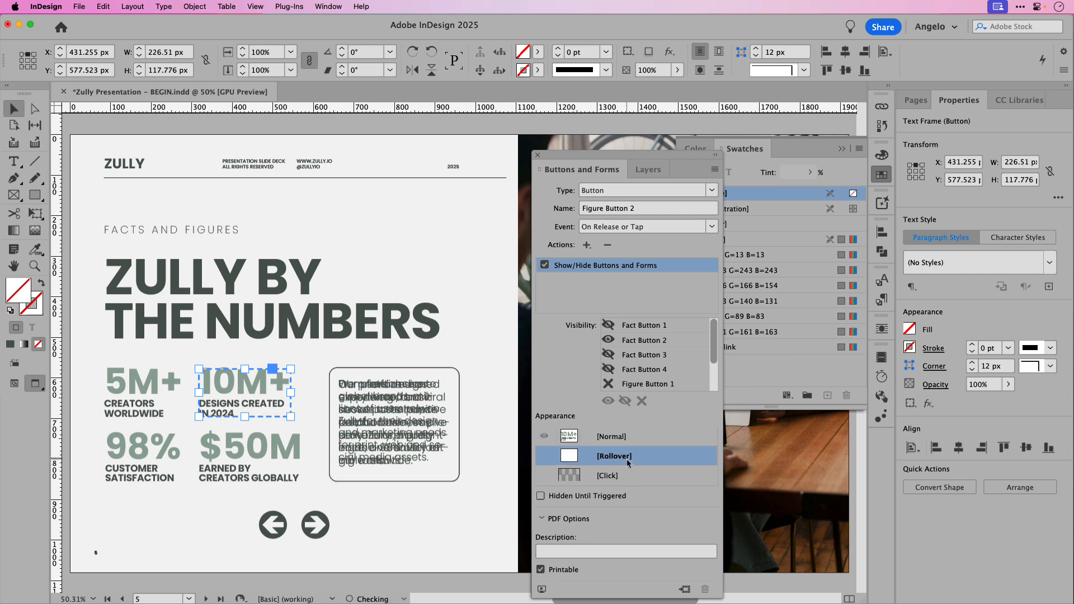
{"action": "double_click", "coordinate": [262, 387]}
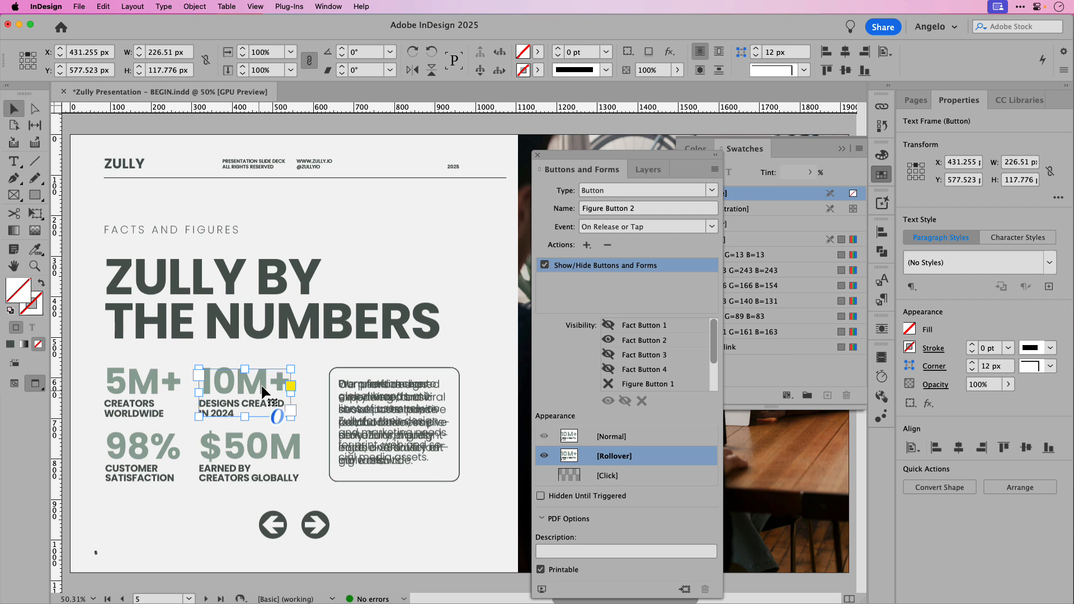
{"action": "double_click", "coordinate": [260, 384]}
{"action": "key", "text": "super+a"}
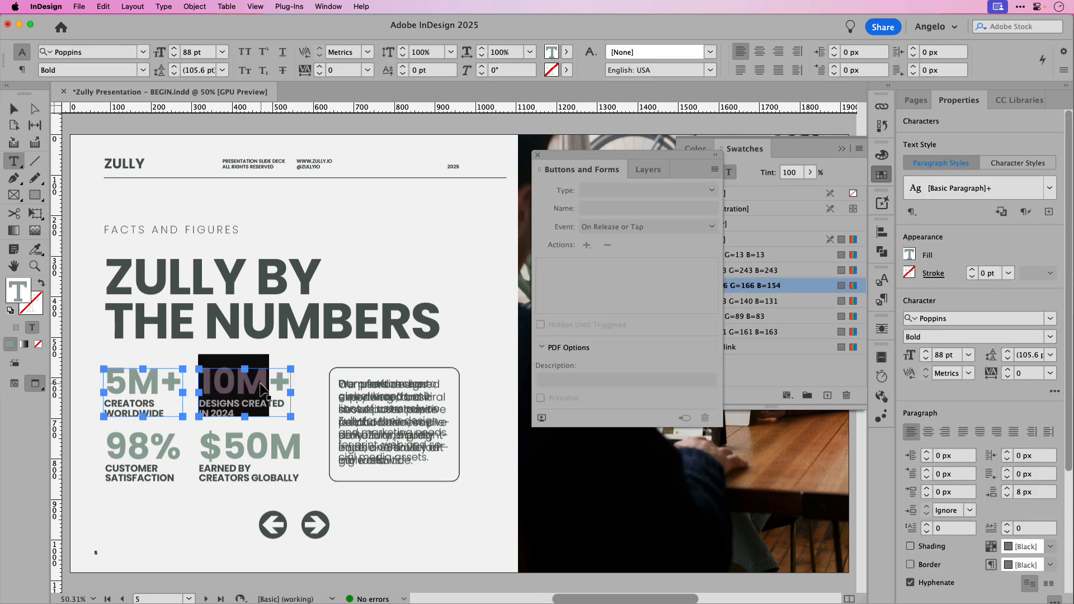
{"action": "left_click", "coordinate": [793, 159]}
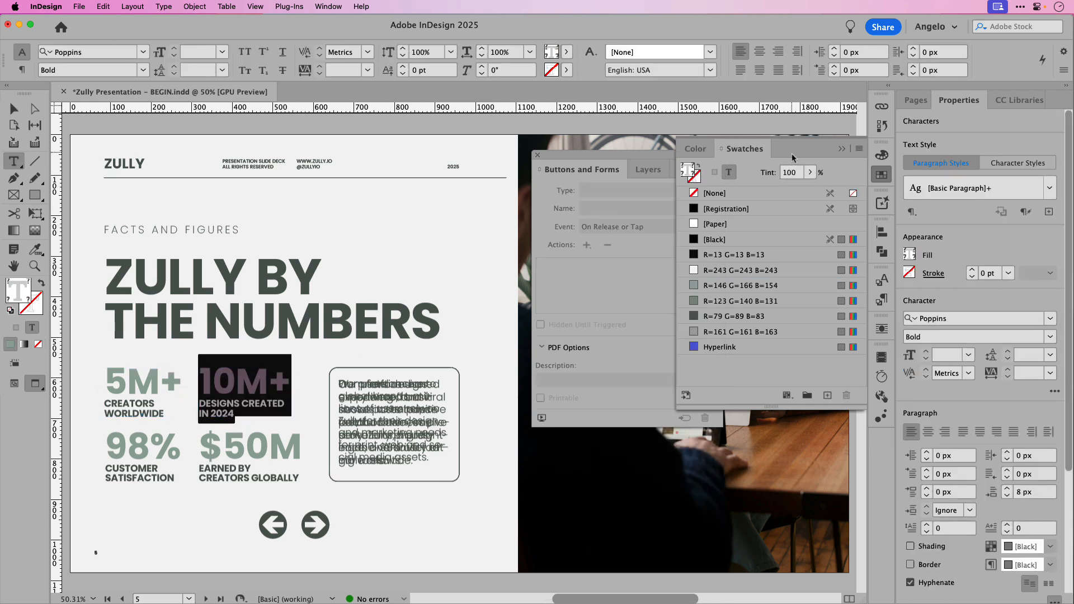
{"action": "left_click", "coordinate": [718, 259]}
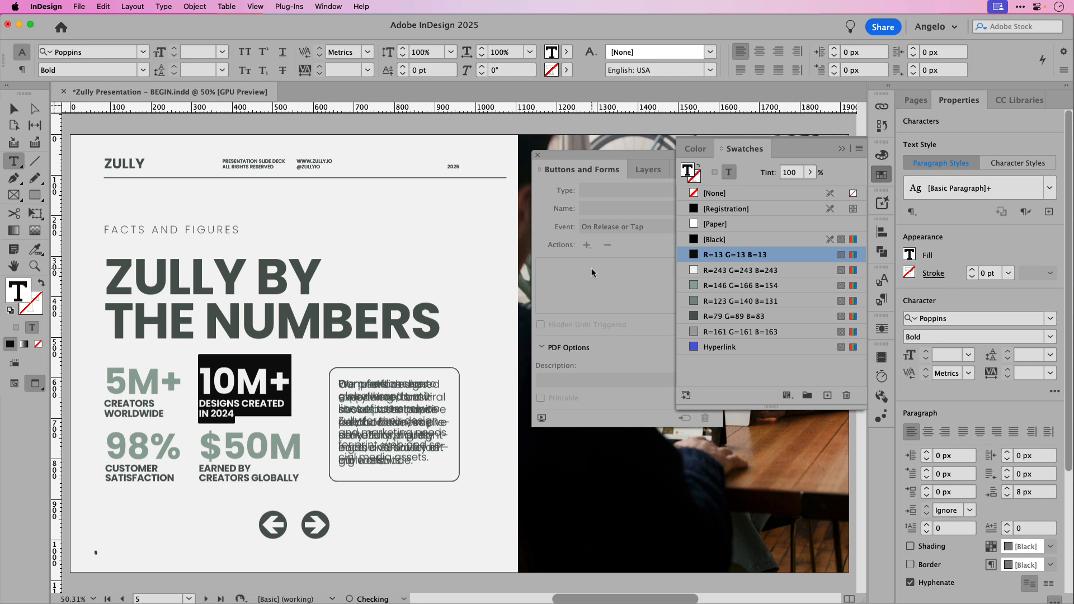
{"action": "left_click", "coordinate": [14, 109]}
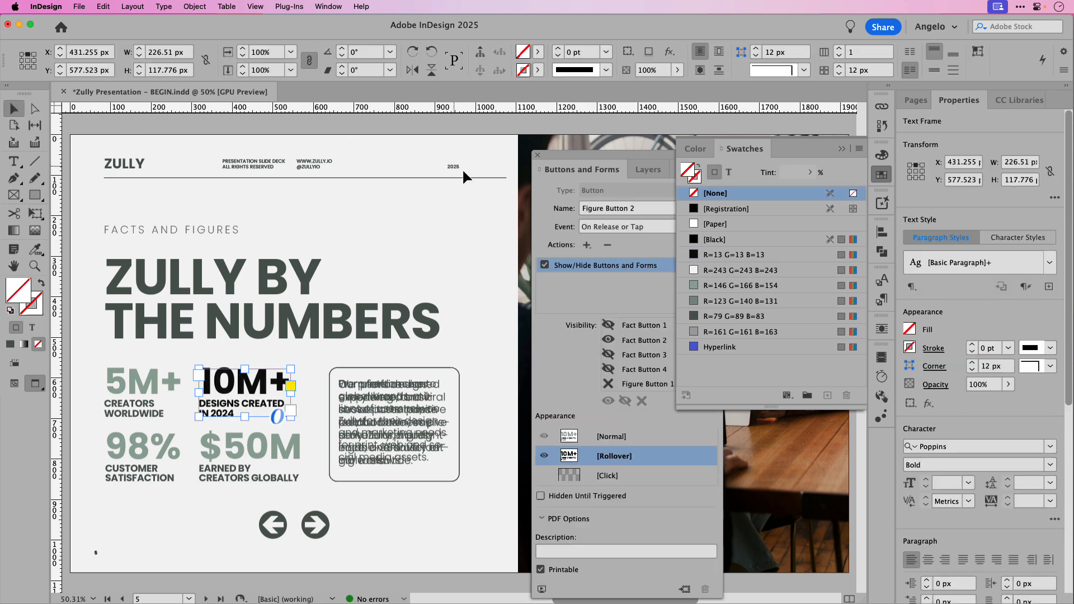
{"action": "left_click", "coordinate": [612, 441]}
{"action": "left_click", "coordinate": [613, 454]}
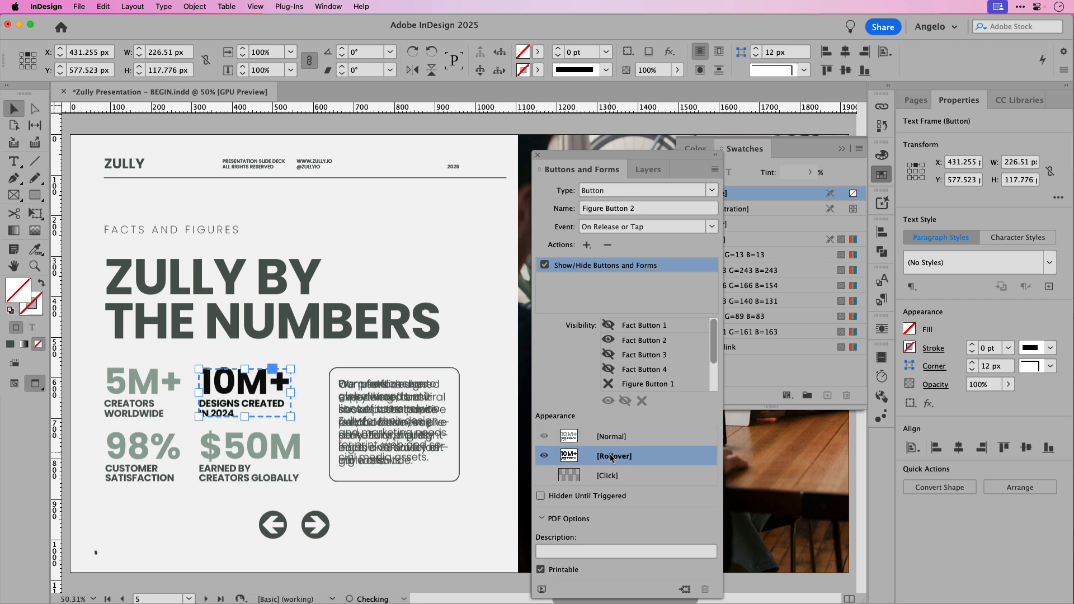
{"action": "left_click", "coordinate": [612, 442]}
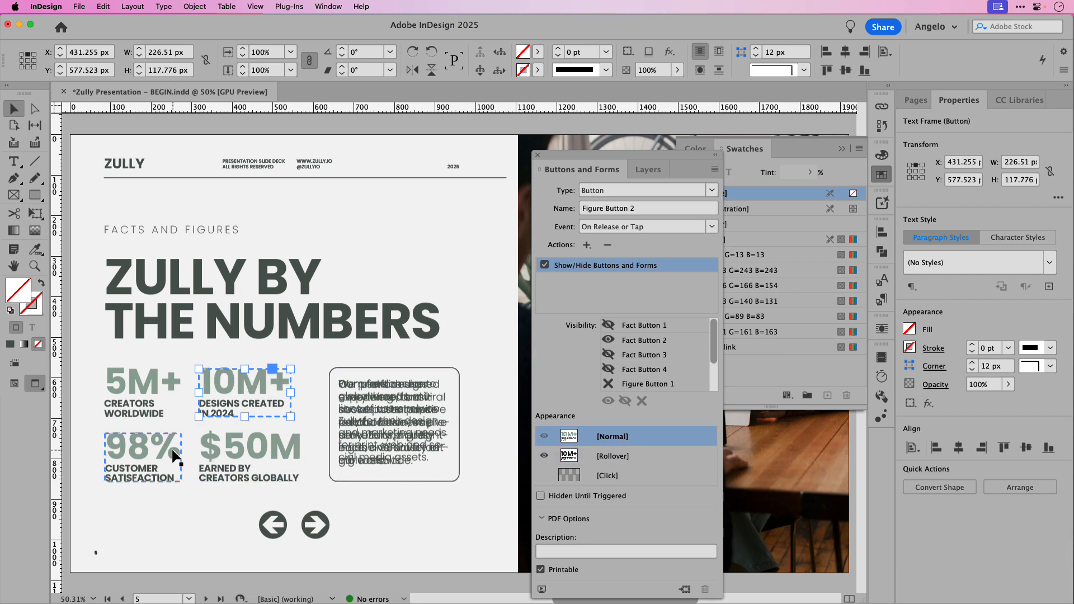
Step: Add a Rollover appearance to Figure Button 3 with all its text coloured R=13 G=13 B=13, and return to its Normal appearance
{"action": "left_click", "coordinate": [153, 453]}
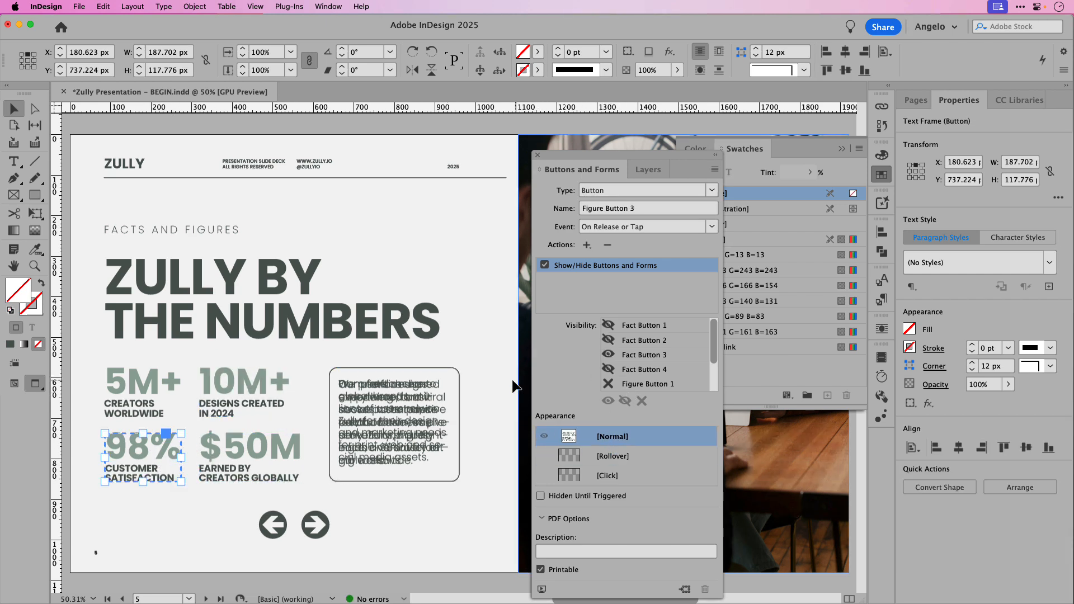
{"action": "left_click", "coordinate": [629, 456]}
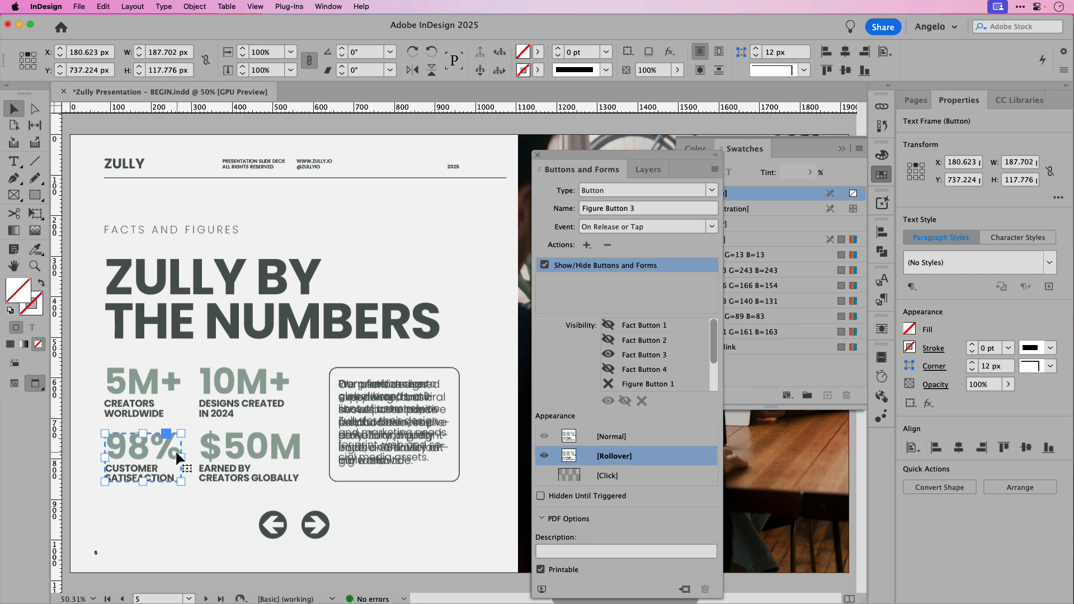
{"action": "double_click", "coordinate": [145, 449]}
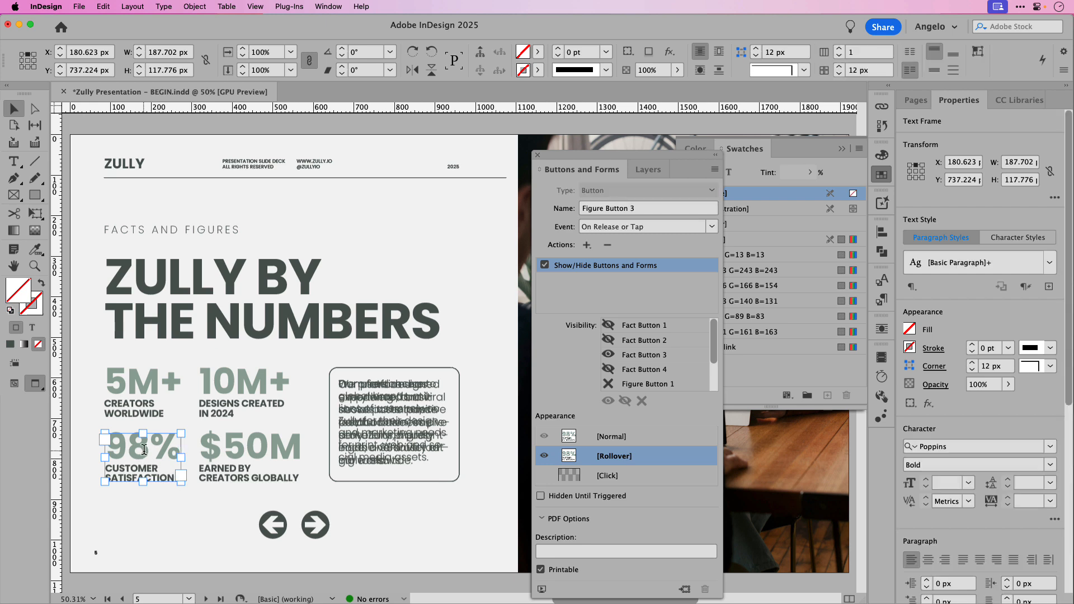
{"action": "key", "text": "super+a"}
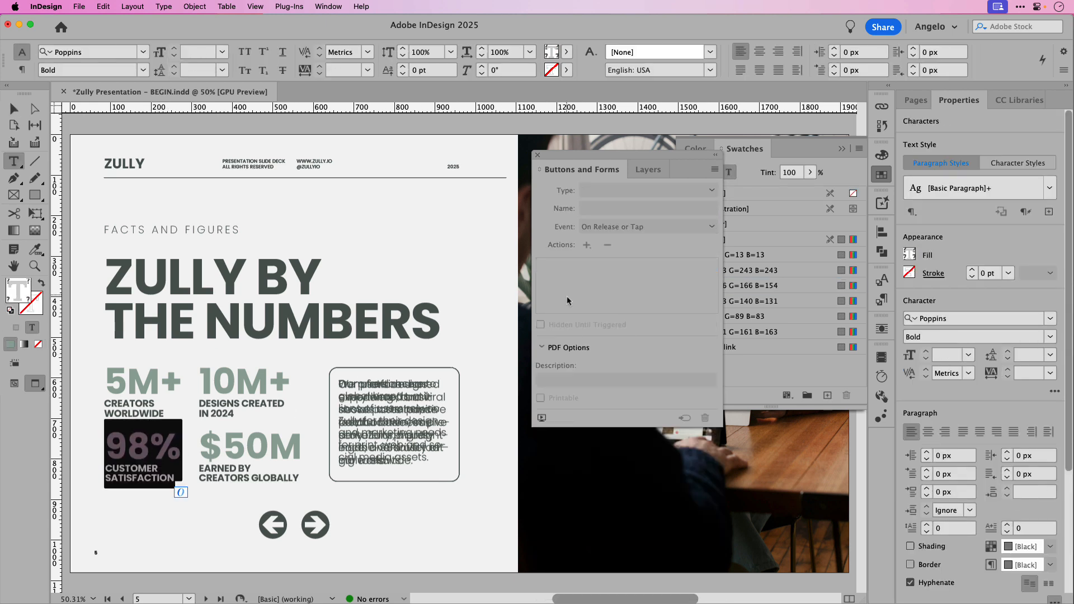
{"action": "left_click", "coordinate": [758, 258]}
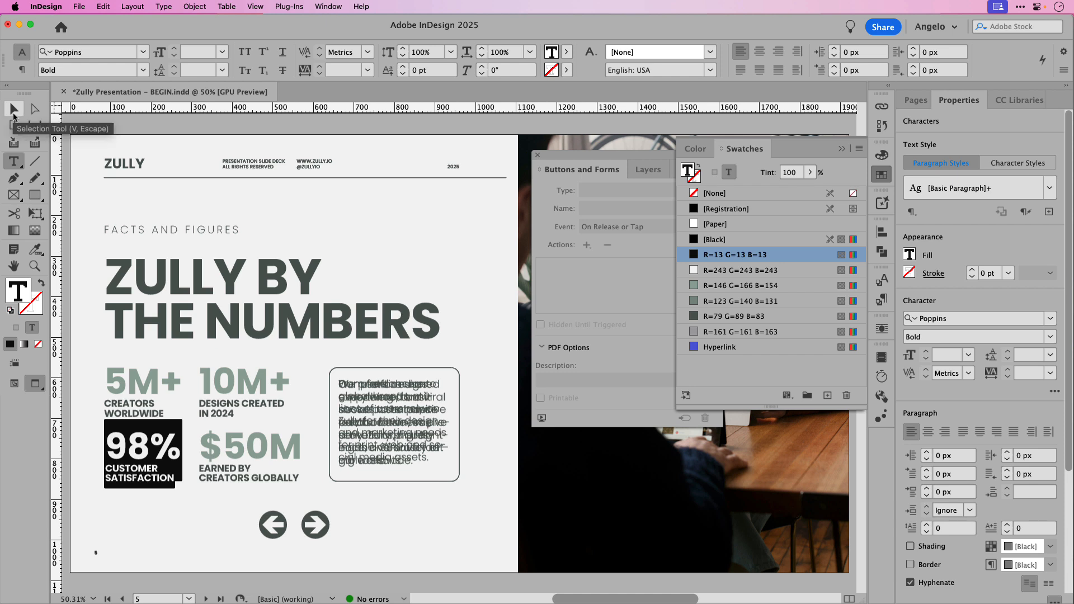
{"action": "left_click", "coordinate": [14, 109]}
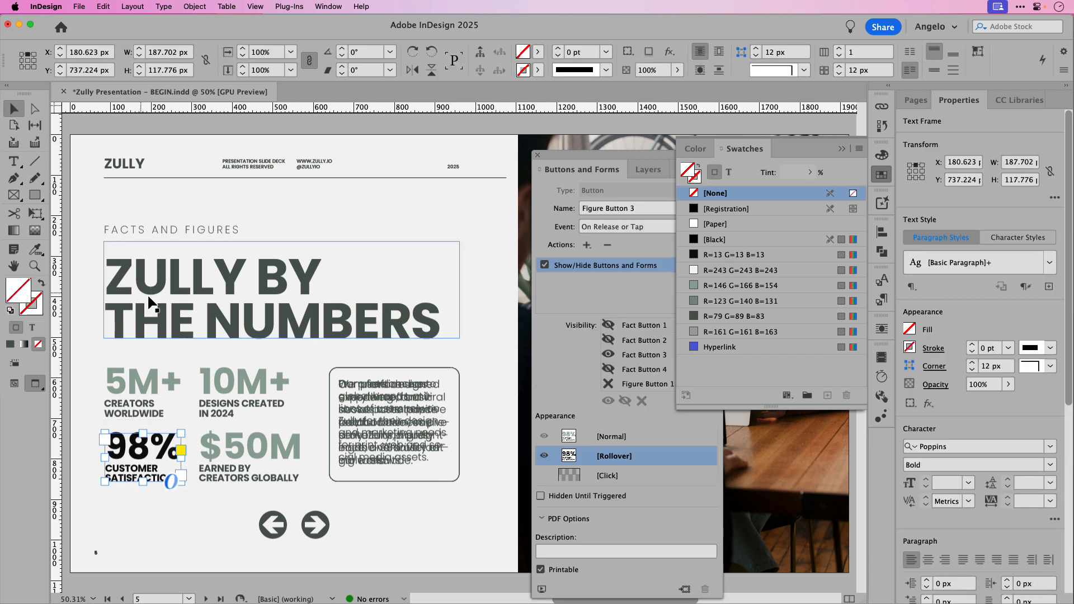
{"action": "left_click", "coordinate": [608, 440]}
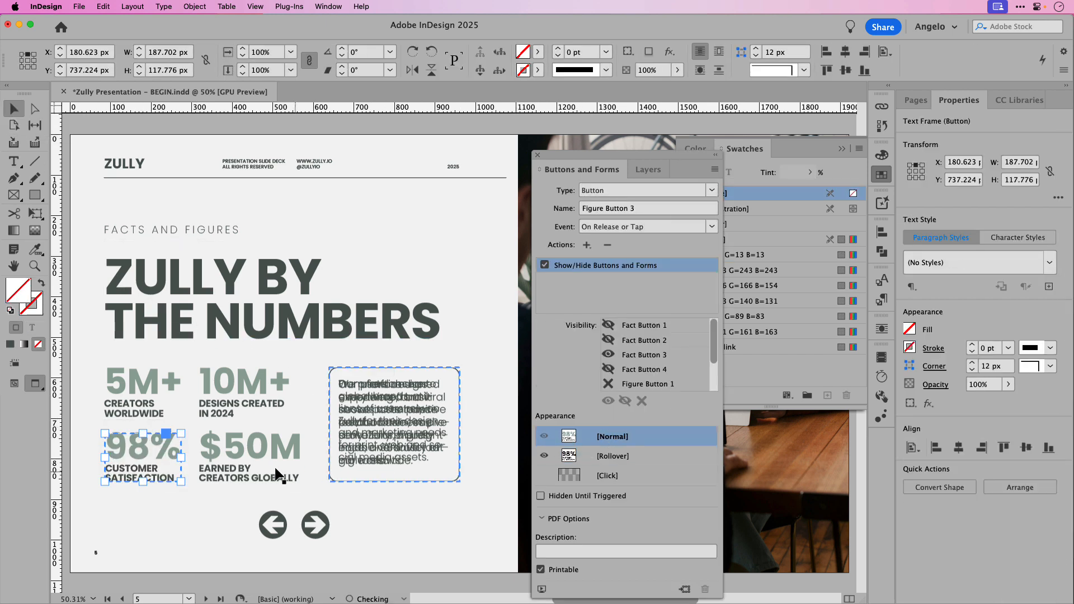
Step: Add a Rollover appearance to Figure Button 4 with all its text coloured R=13 G=13 B=13, and return to its Normal appearance
{"action": "left_click", "coordinate": [258, 461]}
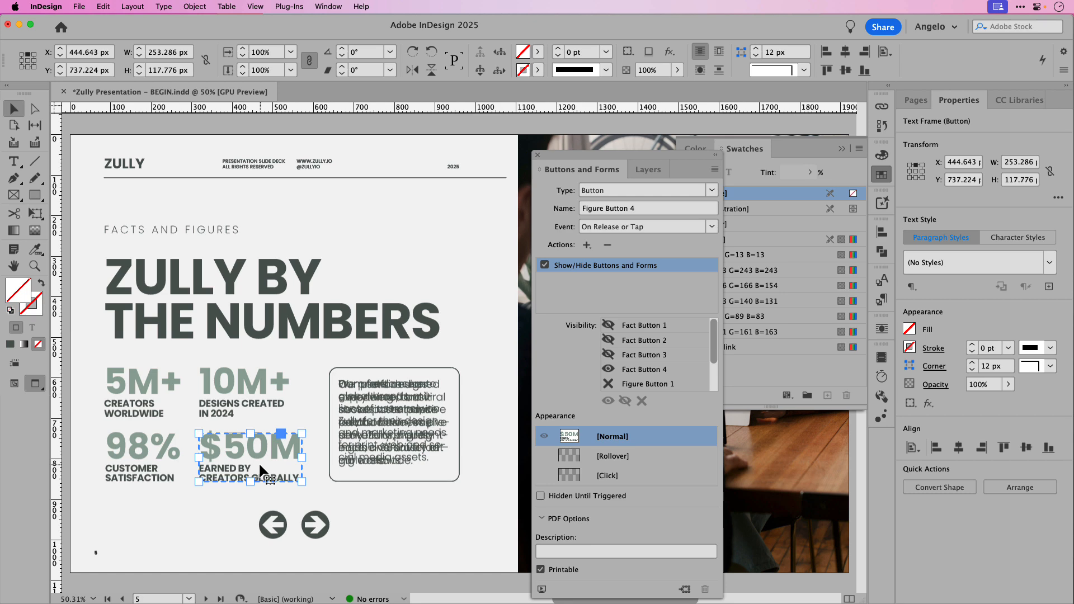
{"action": "left_click", "coordinate": [614, 455]}
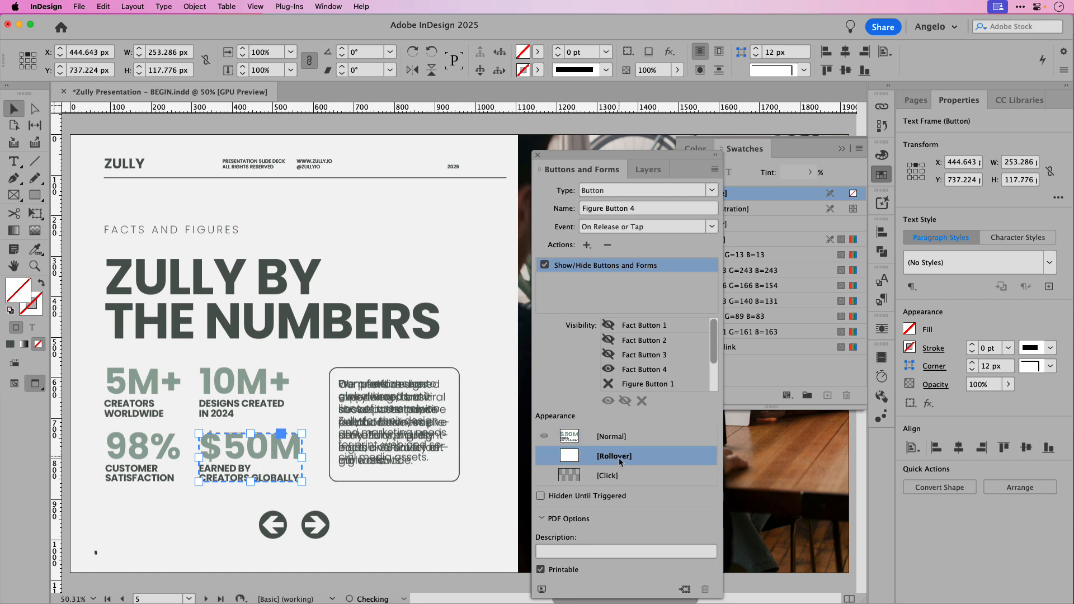
{"action": "double_click", "coordinate": [259, 449]}
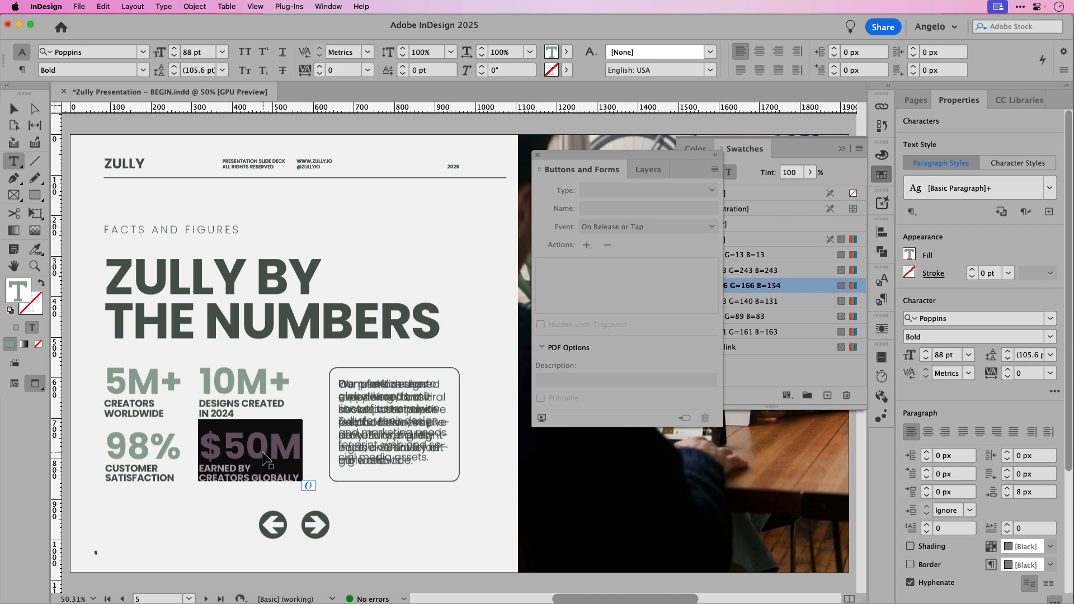
{"action": "left_click", "coordinate": [764, 258]}
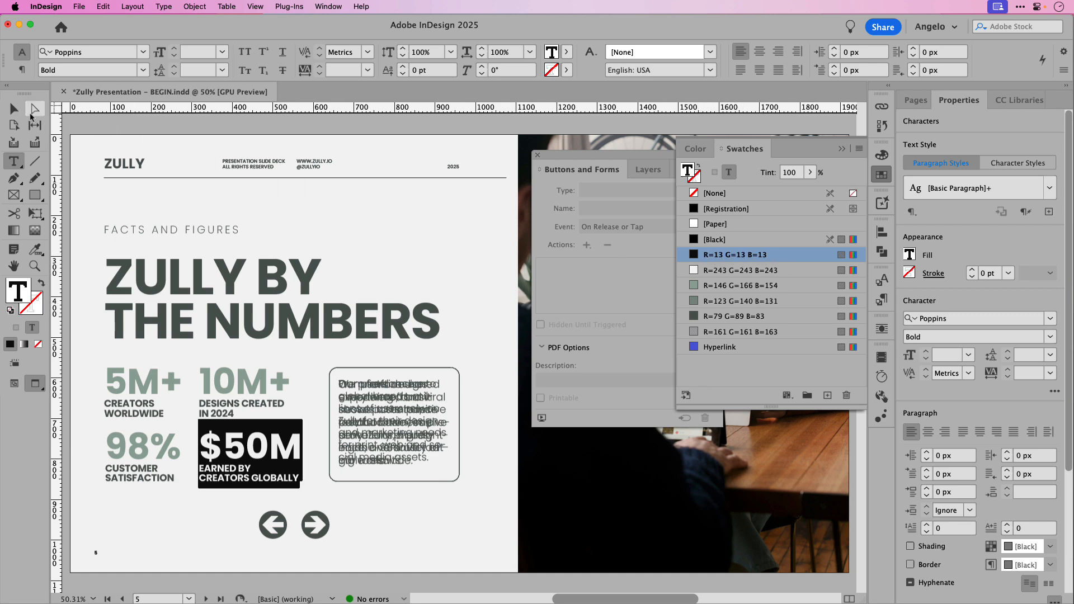
{"action": "left_click", "coordinate": [13, 111]}
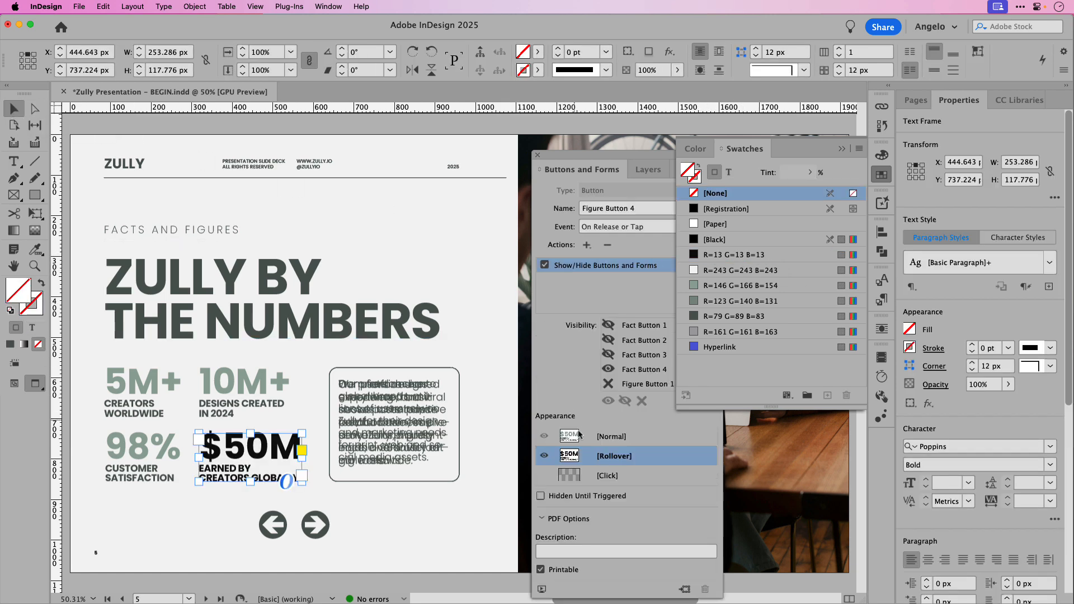
{"action": "left_click", "coordinate": [606, 442]}
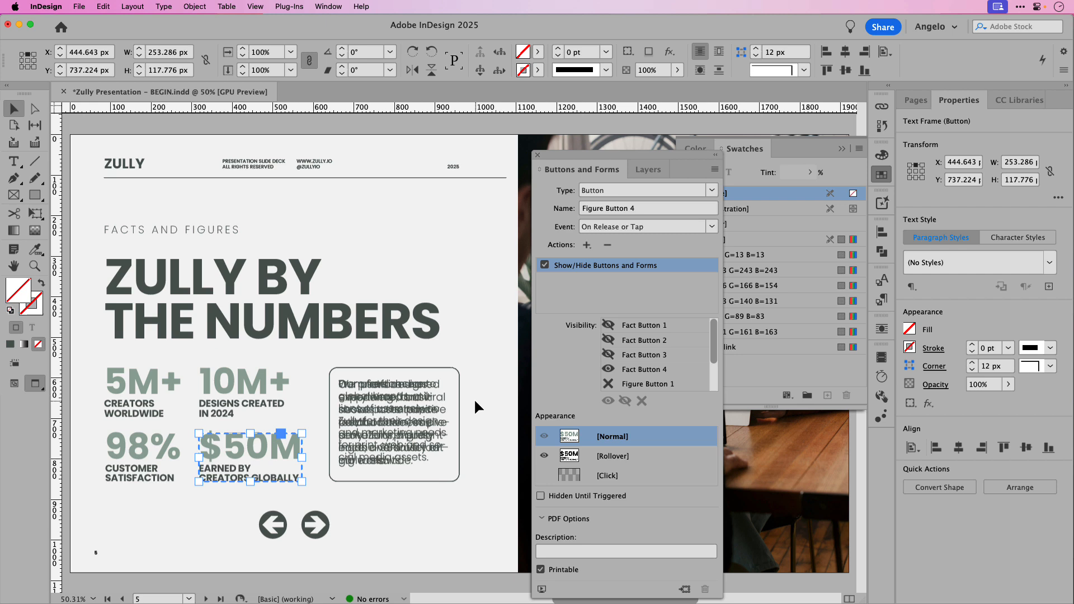
Step: Make Fact Buttons 2, 3 and 4 Hidden Until Triggered by temporarily hiding Fact Button 1 and selecting the rest, and show Fact Button 1 again
{"action": "left_click", "coordinate": [640, 175]}
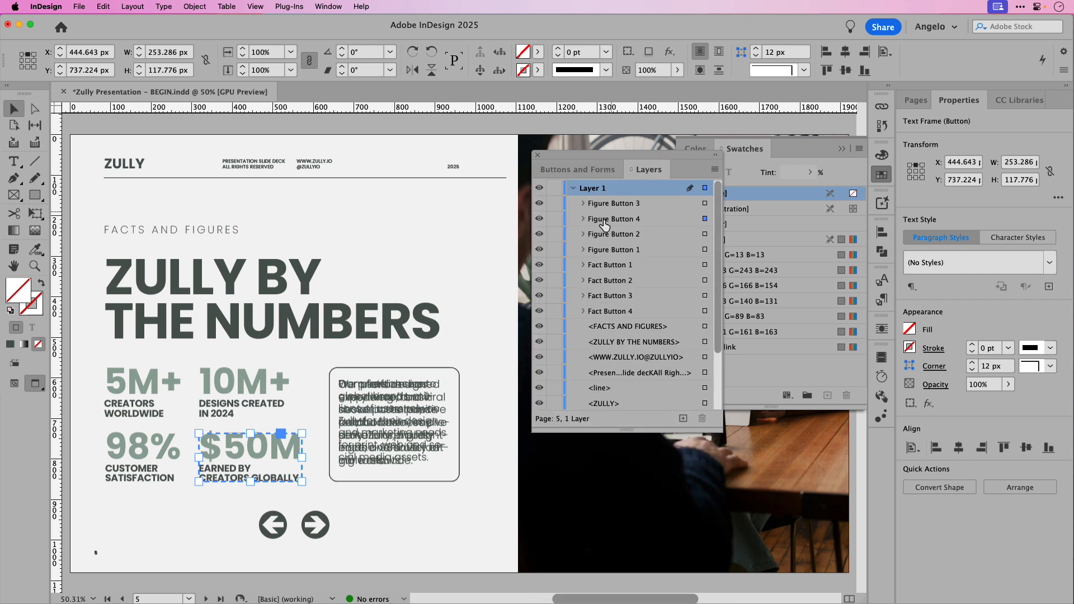
{"action": "left_click", "coordinate": [540, 265]}
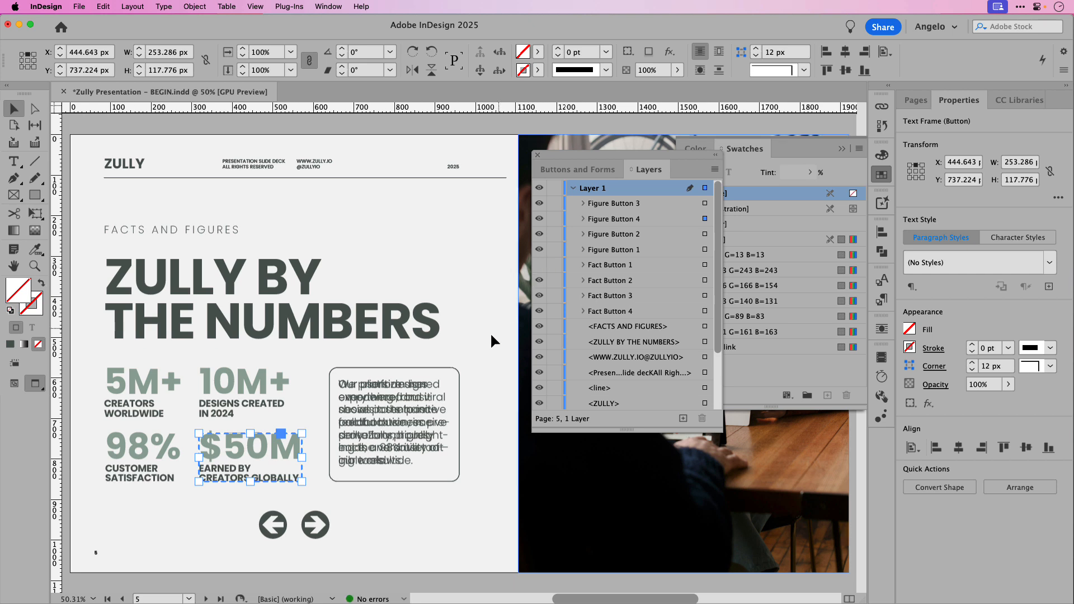
{"action": "left_click_drag", "start_coordinate": [470, 372], "coordinate": [422, 414]}
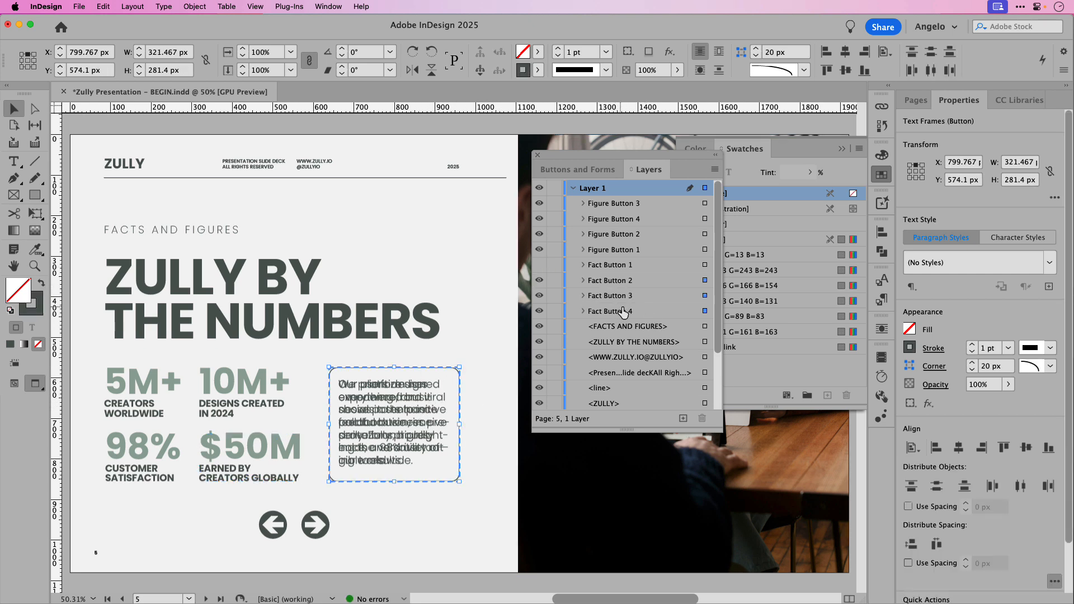
{"action": "left_click", "coordinate": [607, 173]}
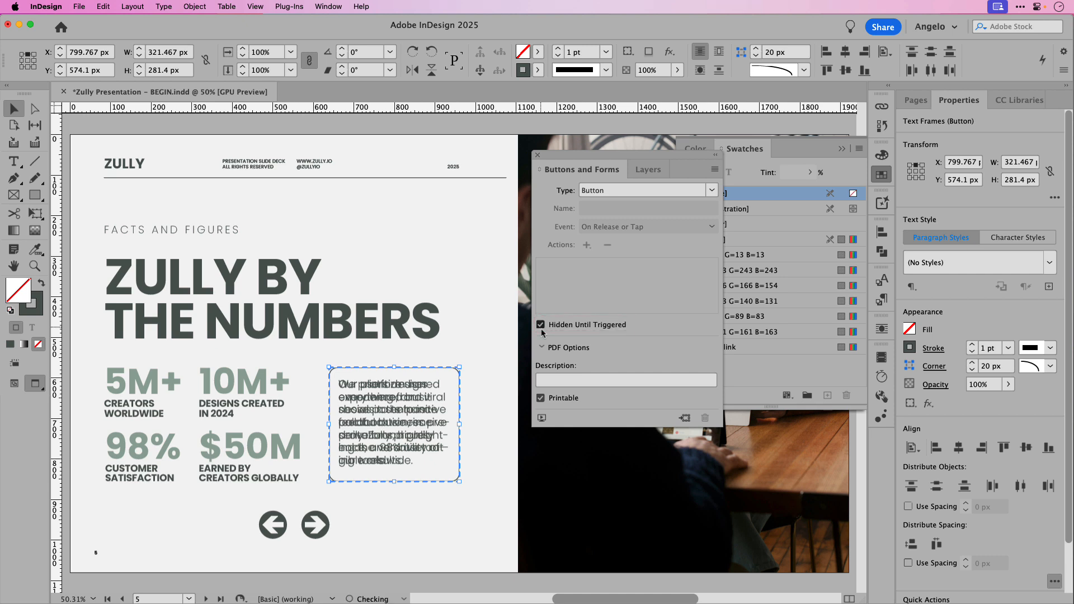
{"action": "left_click", "coordinate": [648, 171]}
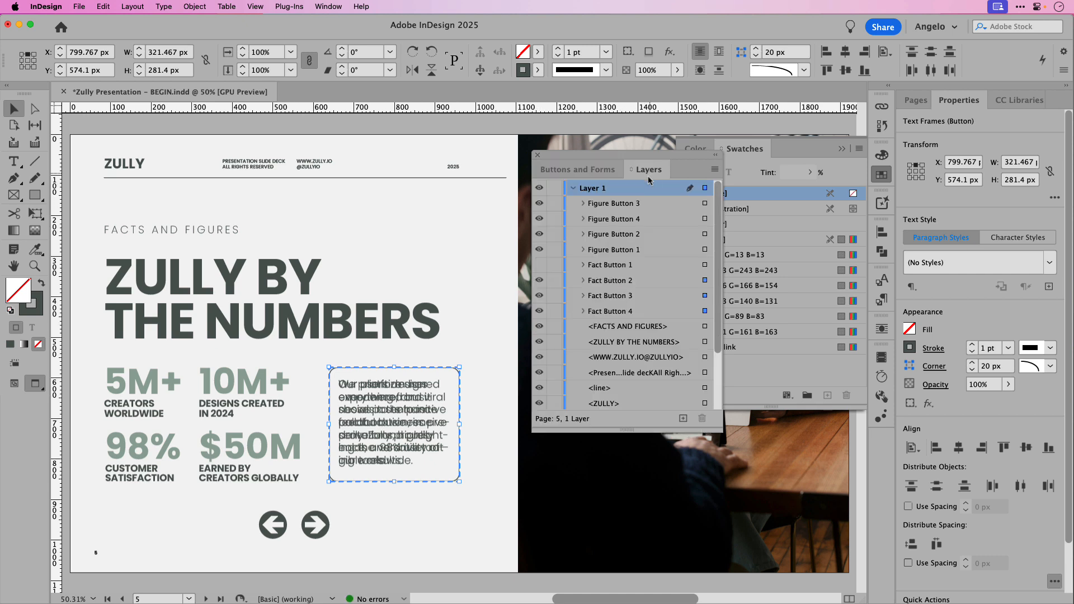
{"action": "left_click", "coordinate": [538, 265]}
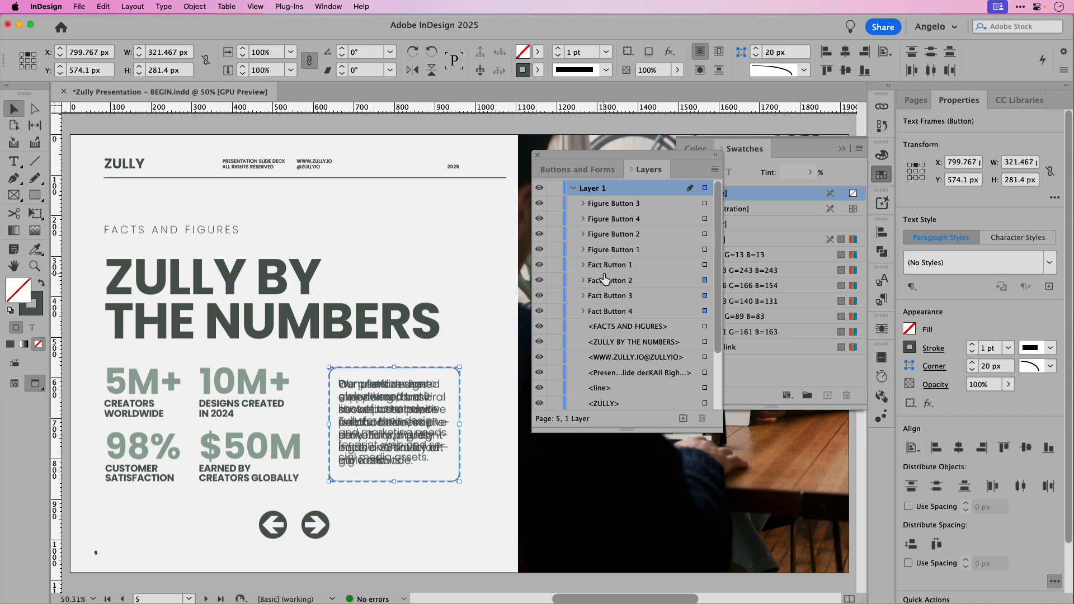
Step: Preview page 5 in the EPUB Interactivity Preview to check the initially shown fact, and move the preview window for a clearer view
{"action": "left_click", "coordinate": [782, 367]}
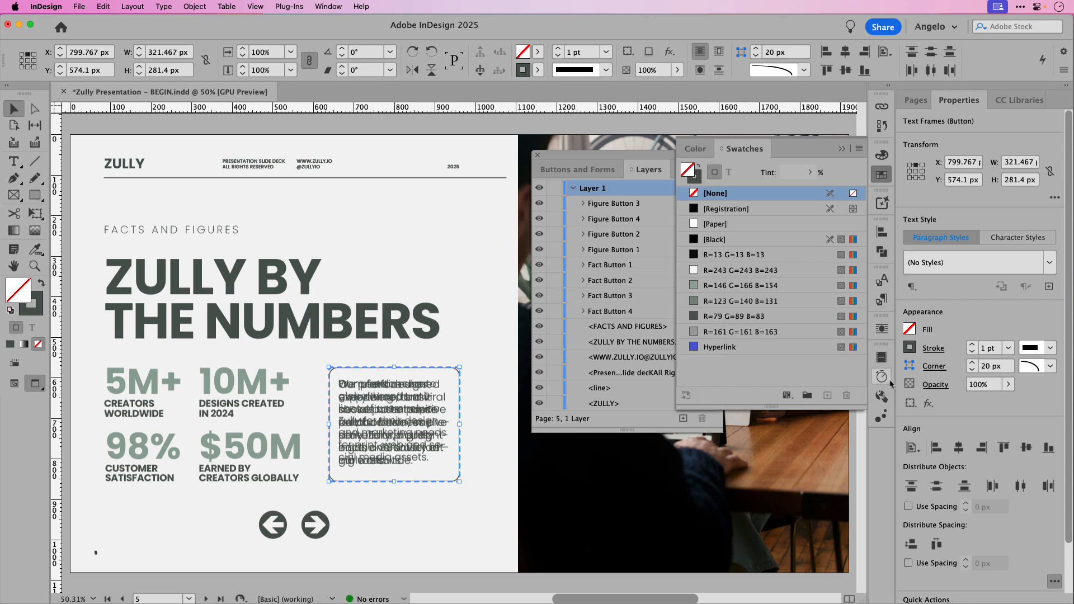
{"action": "left_click", "coordinate": [882, 396]}
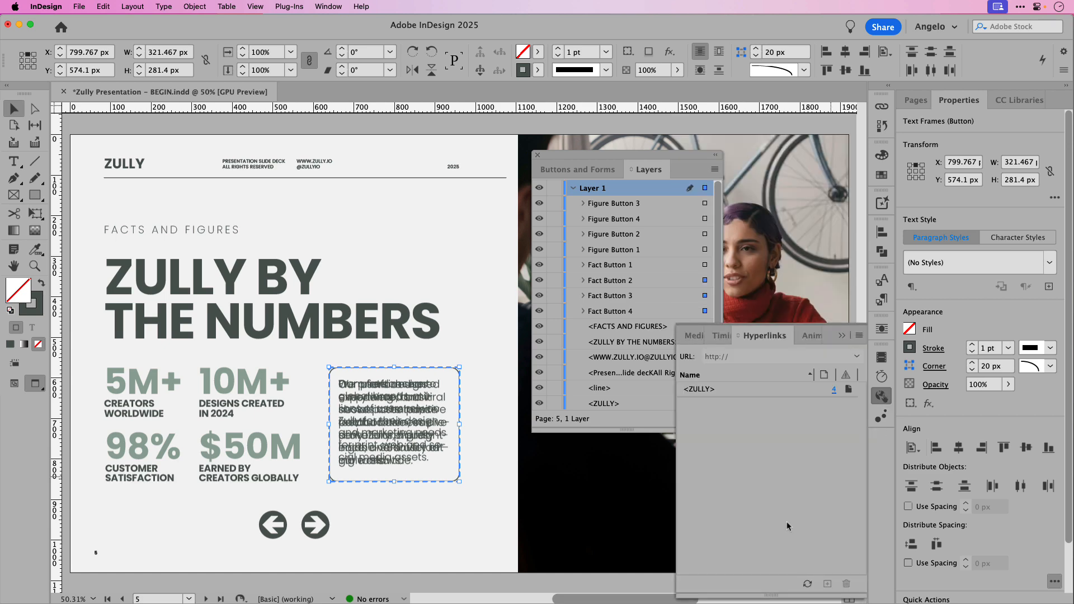
{"action": "left_click", "coordinate": [881, 417]}
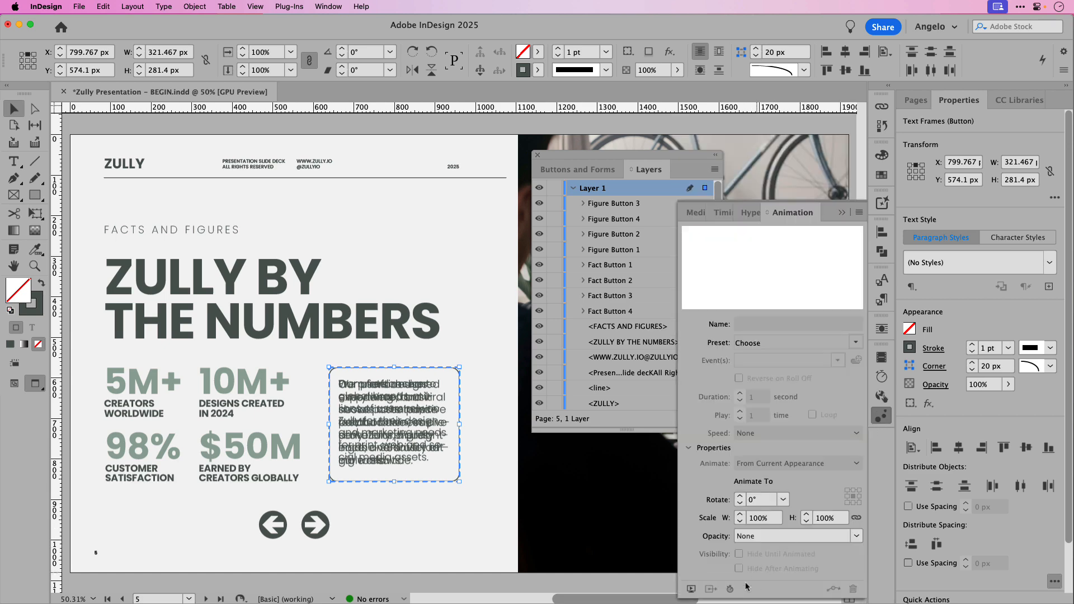
{"action": "left_click", "coordinate": [692, 589]}
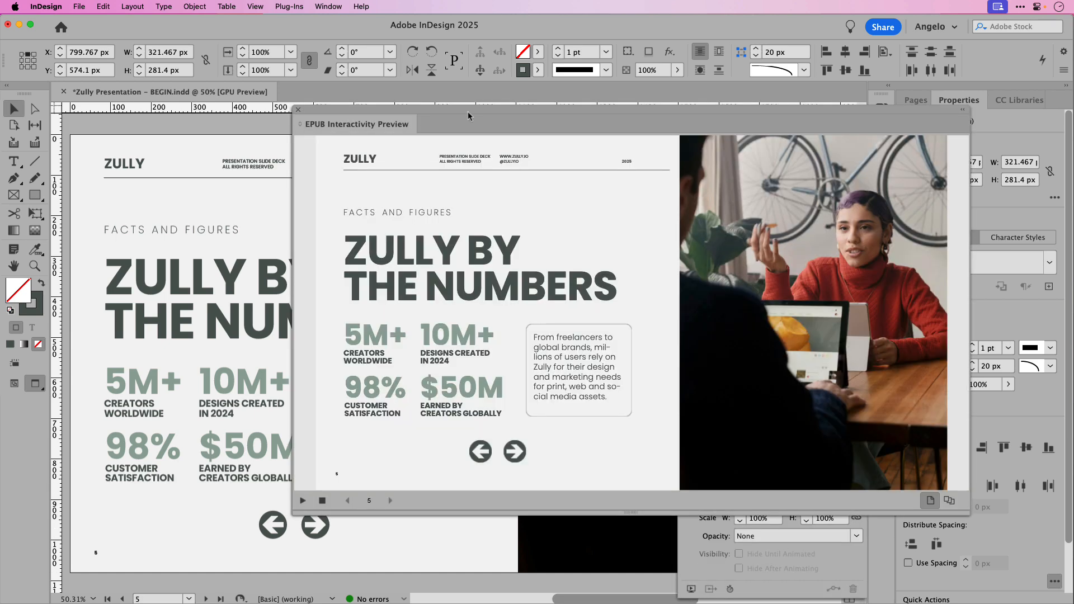
{"action": "left_click_drag", "start_coordinate": [464, 115], "coordinate": [381, 110]}
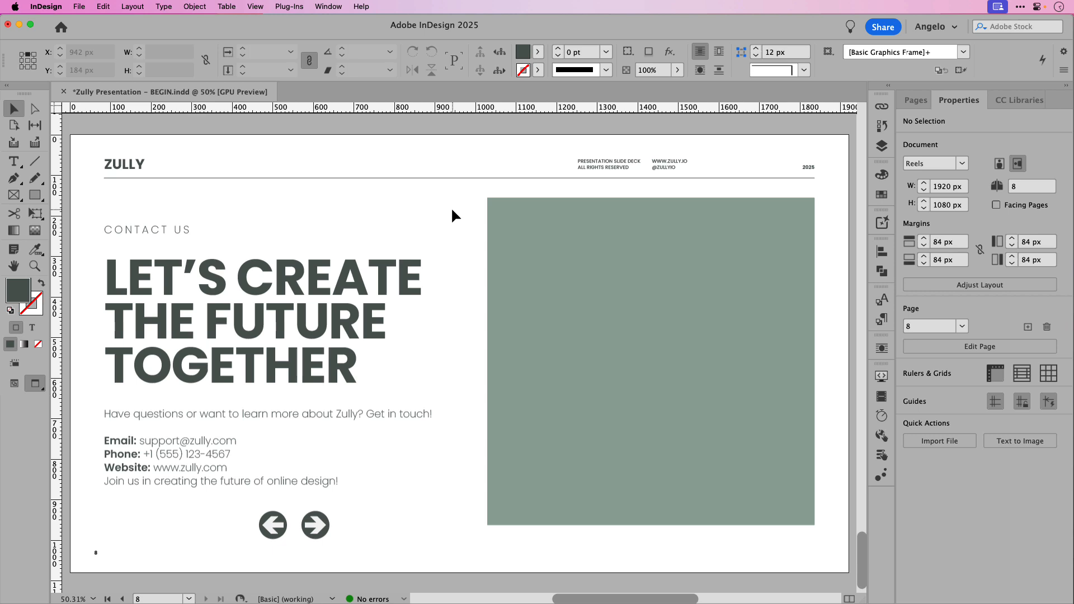
Step: Bring up the Media controls for page 8 and float them over the text column, clear of the green square
{"action": "left_click", "coordinate": [330, 6]}
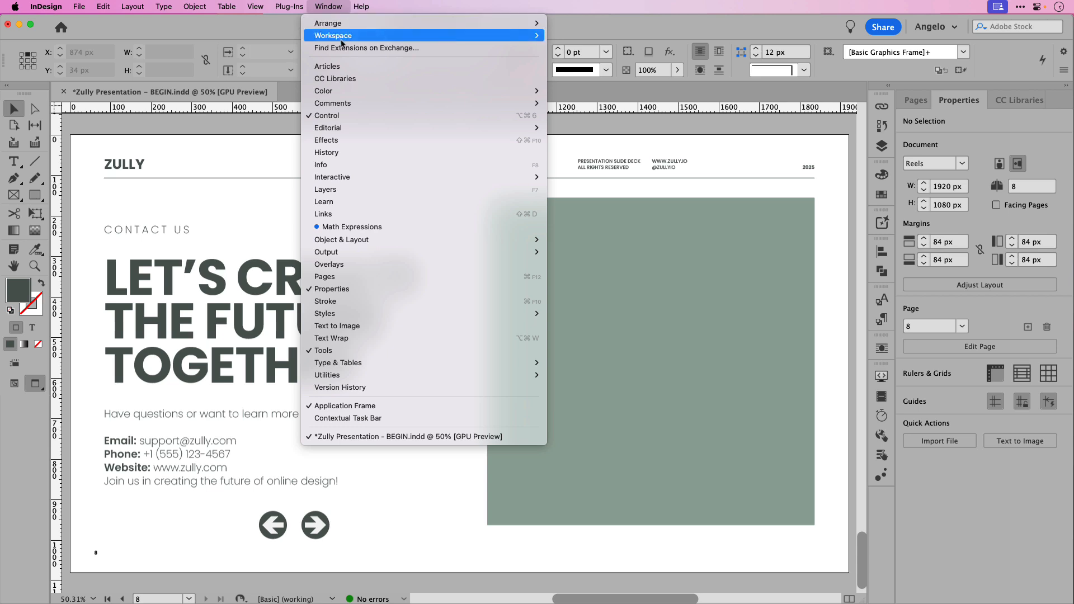
{"action": "mouse_move", "coordinate": [369, 178]}
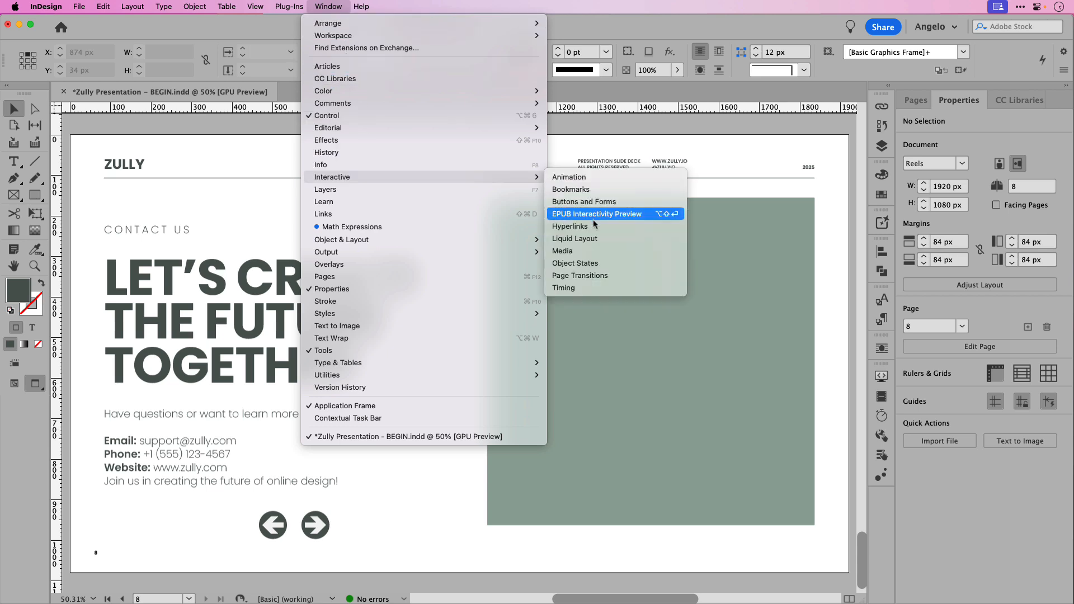
{"action": "left_click", "coordinate": [592, 251]}
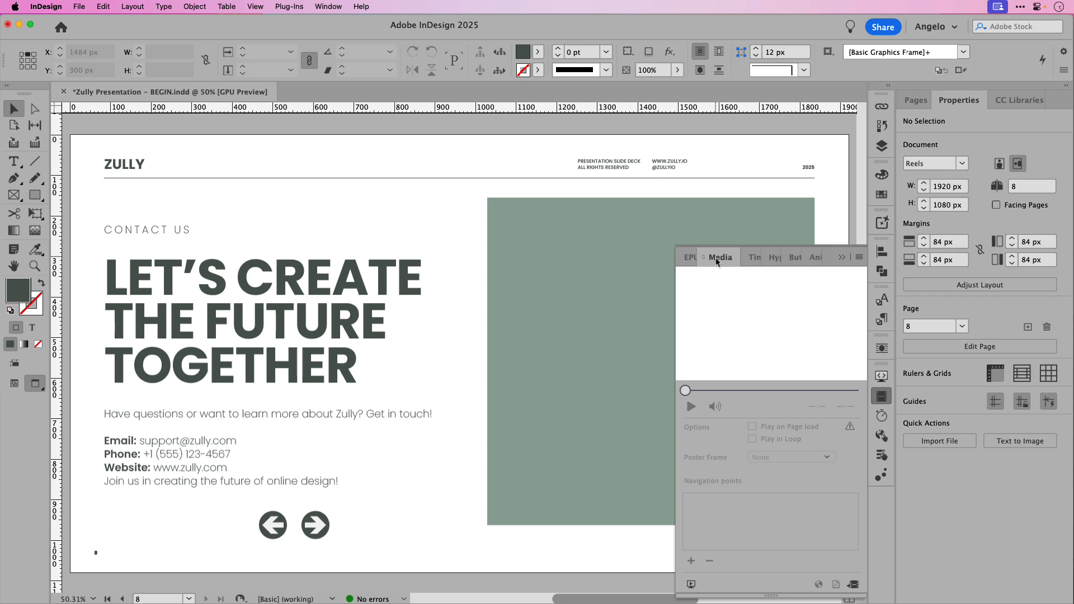
{"action": "left_click_drag", "start_coordinate": [719, 262], "coordinate": [317, 128]}
{"action": "left_click", "coordinate": [842, 212]}
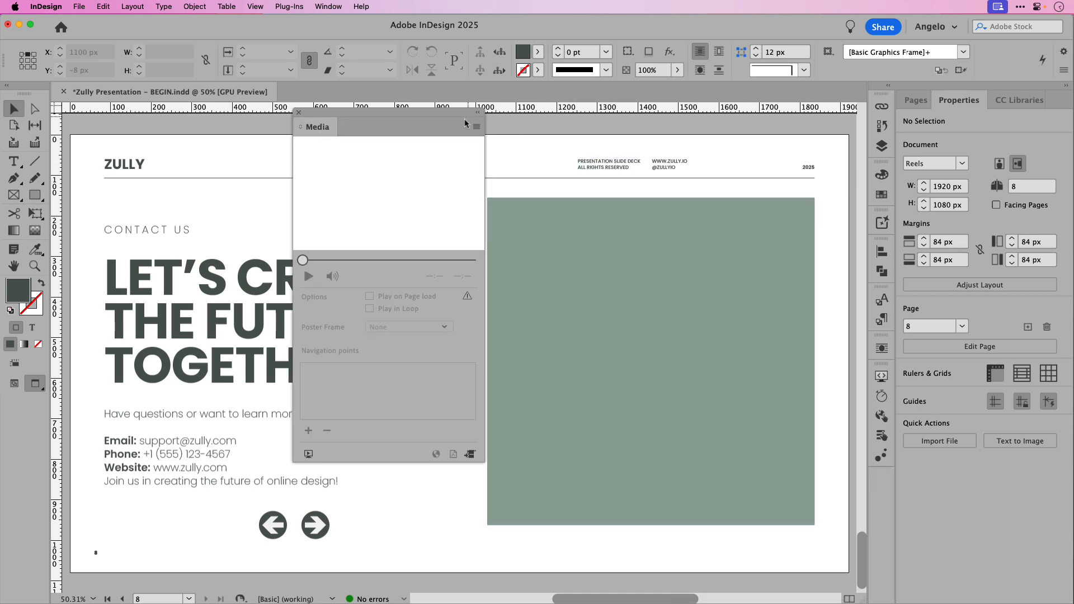
{"action": "left_click_drag", "start_coordinate": [464, 119], "coordinate": [425, 139]}
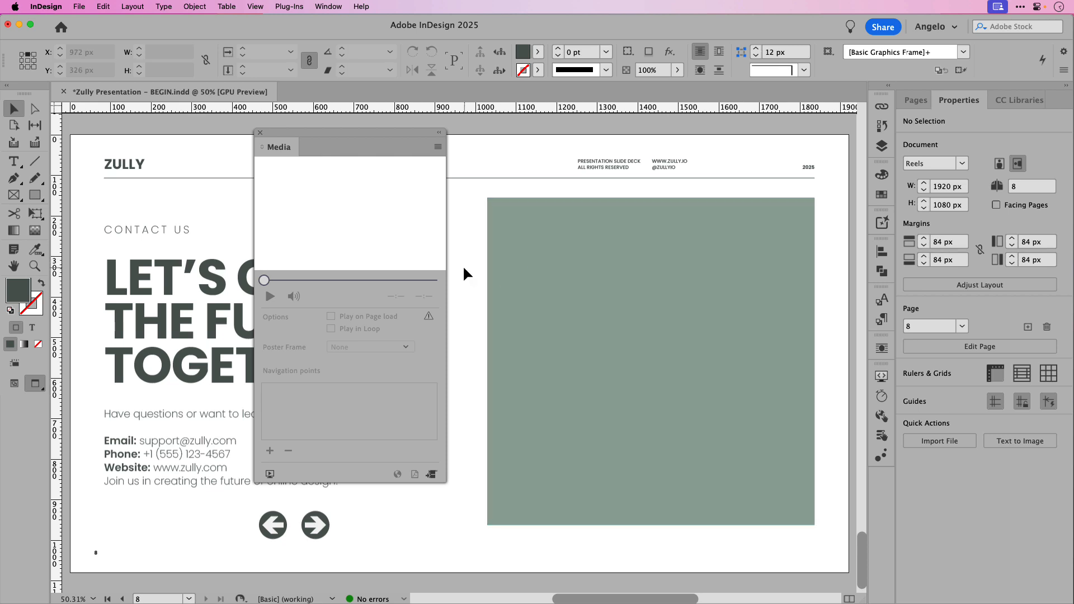
Step: Place Zully Video.mp4 on page 8 so it covers the whole green square, about 807 px wide and high
{"action": "left_click", "coordinate": [431, 474]}
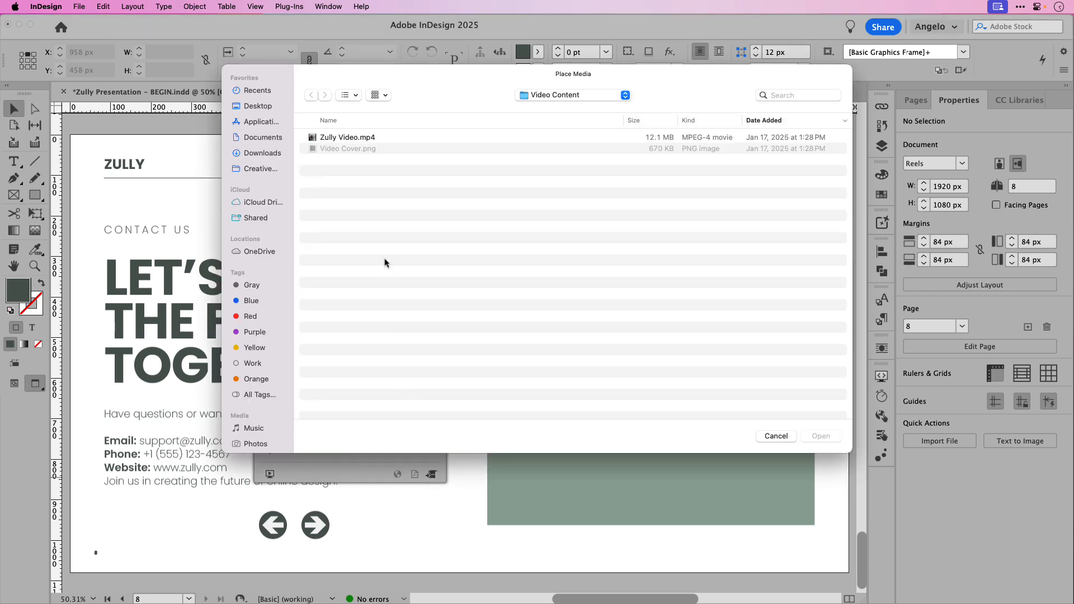
{"action": "left_click", "coordinate": [360, 140]}
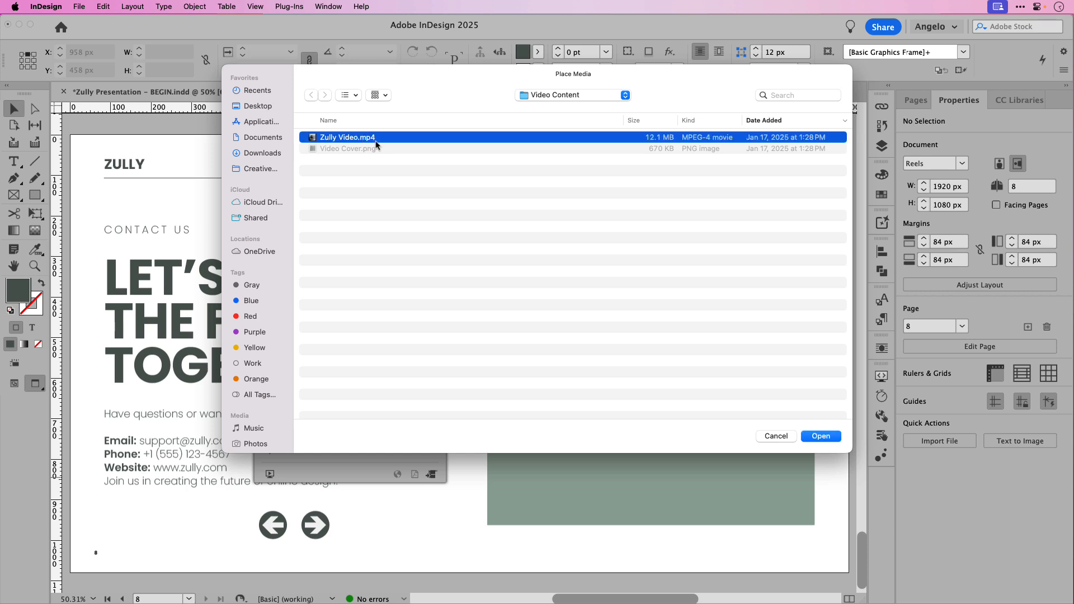
{"action": "left_click", "coordinate": [820, 436]}
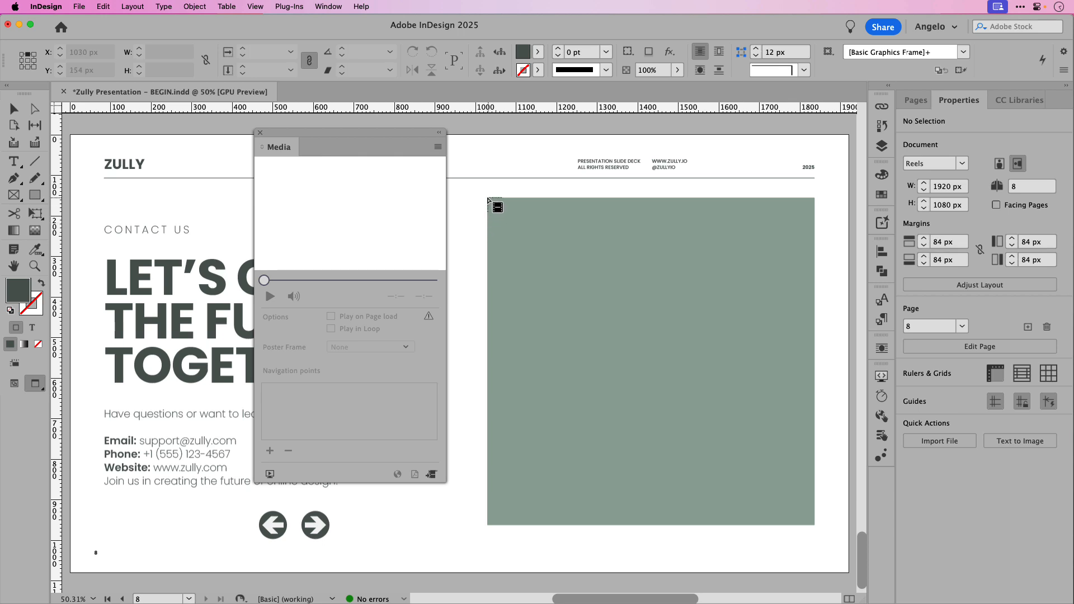
{"action": "left_click_drag", "start_coordinate": [489, 200], "coordinate": [815, 524]}
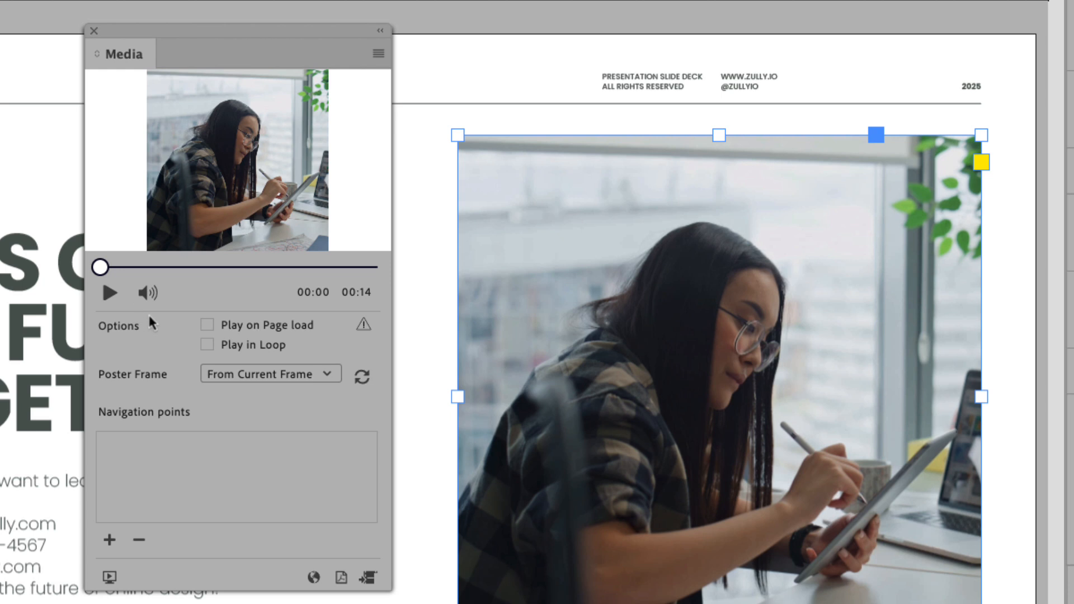
Step: Try the video's current frame as its poster, first at 00:02 and again at 00:05
{"action": "left_click_drag", "start_coordinate": [102, 268], "coordinate": [153, 268]}
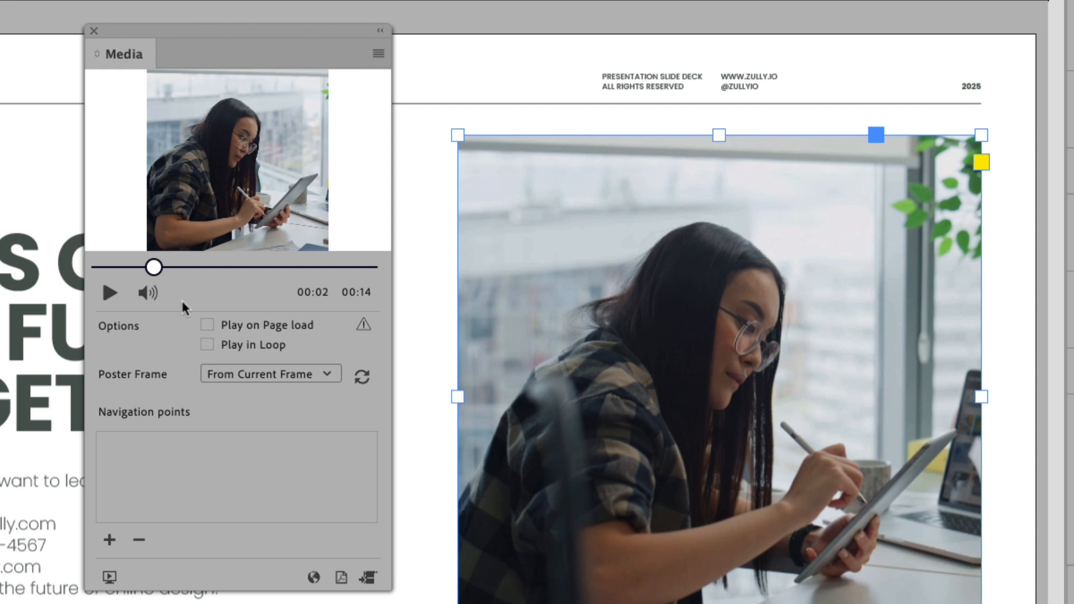
{"action": "left_click", "coordinate": [365, 380]}
{"action": "left_click", "coordinate": [713, 391]}
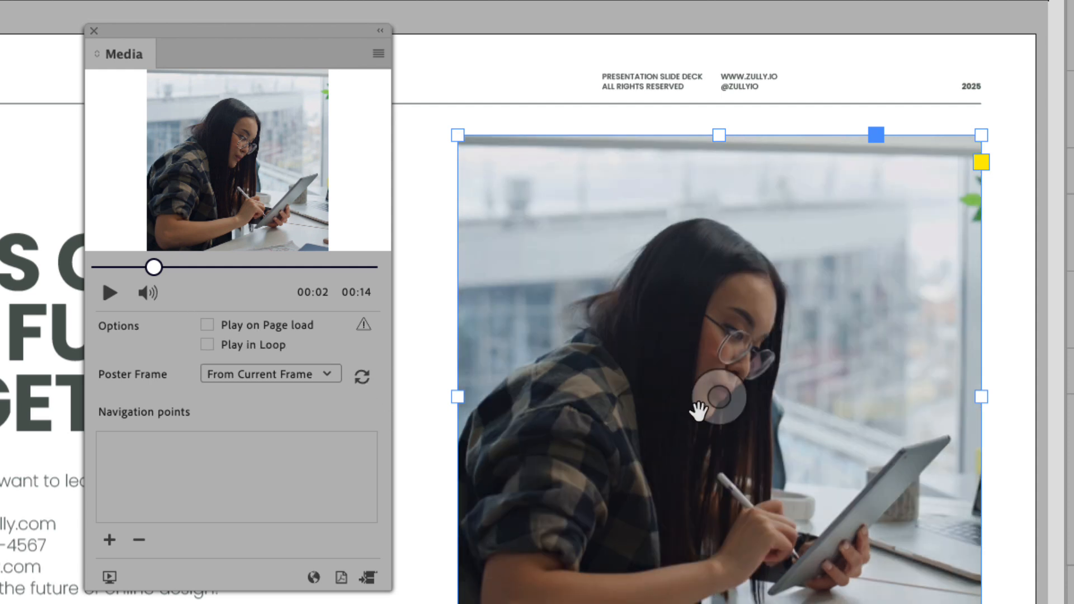
{"action": "left_click_drag", "start_coordinate": [155, 270], "coordinate": [204, 269]}
{"action": "left_click", "coordinate": [364, 381]}
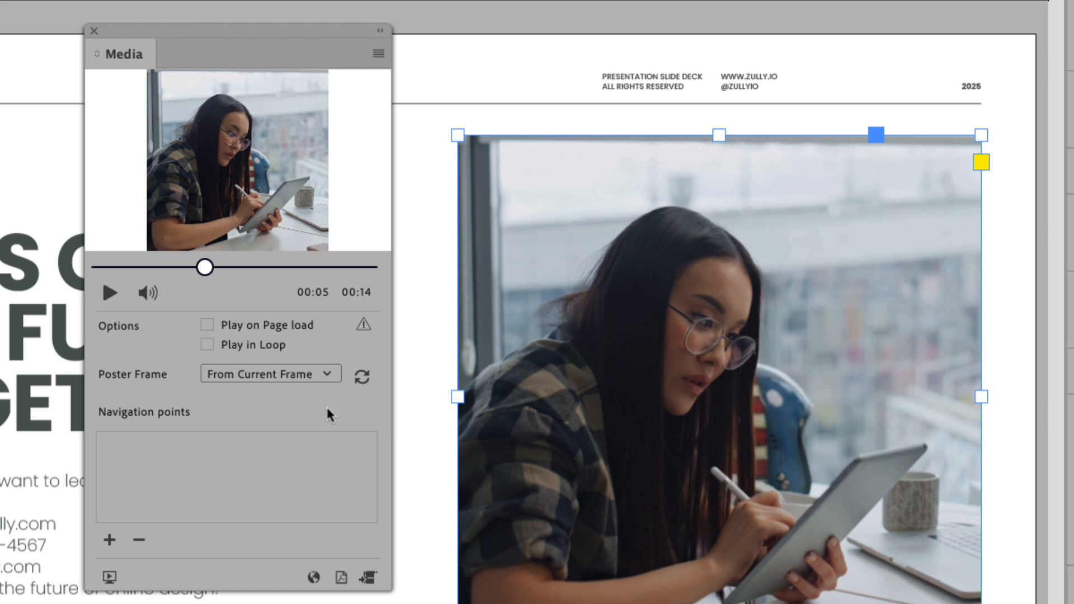
Step: Use the image Video Cover.png as the video's poster frame
{"action": "left_click", "coordinate": [329, 374]}
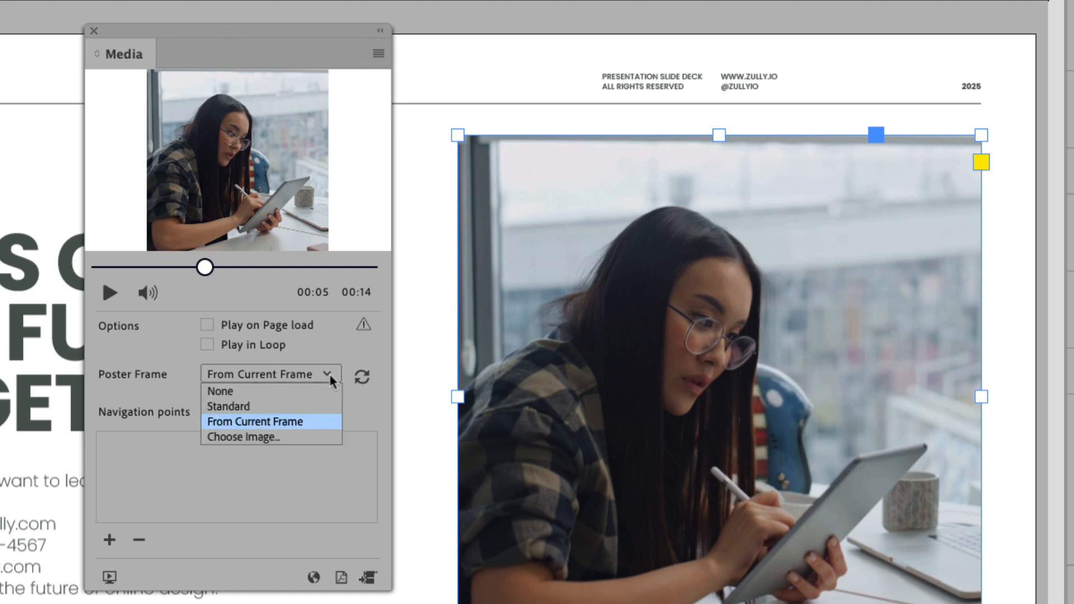
{"action": "left_click", "coordinate": [279, 437]}
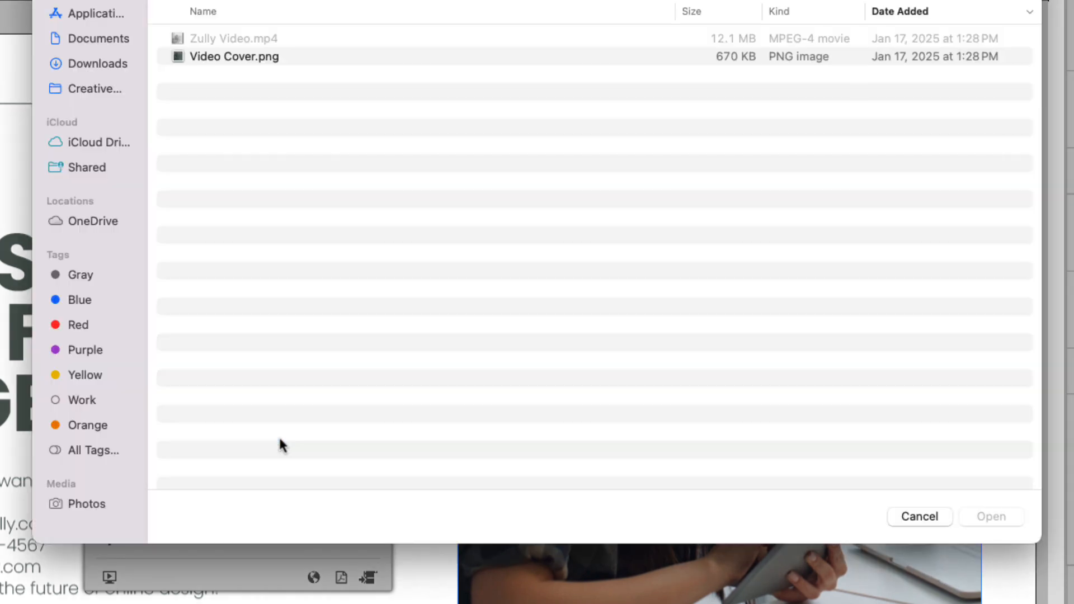
{"action": "left_click", "coordinate": [260, 68]}
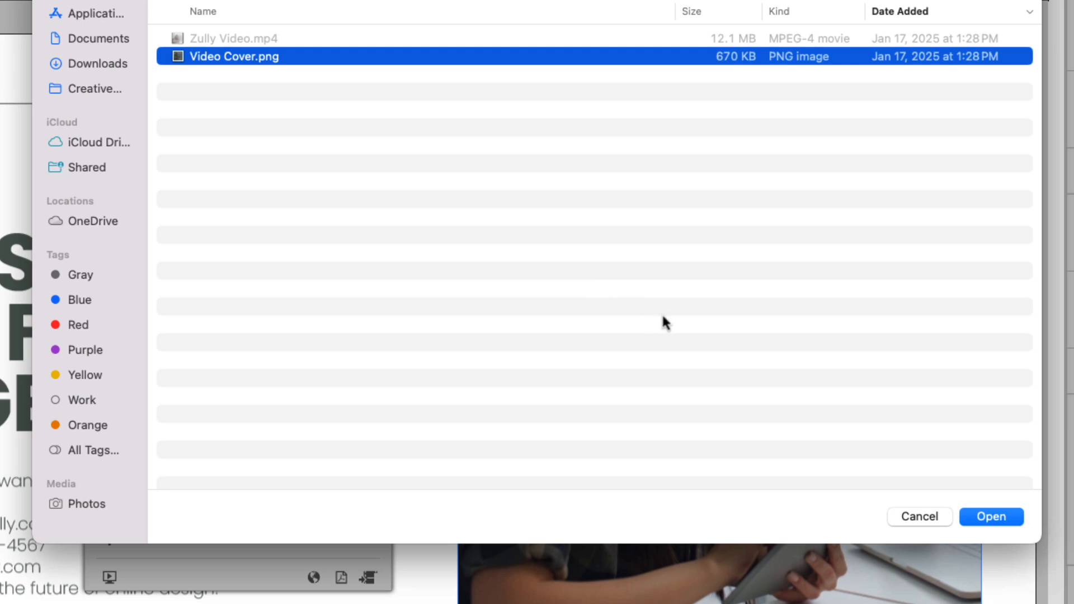
{"action": "left_click", "coordinate": [1001, 515]}
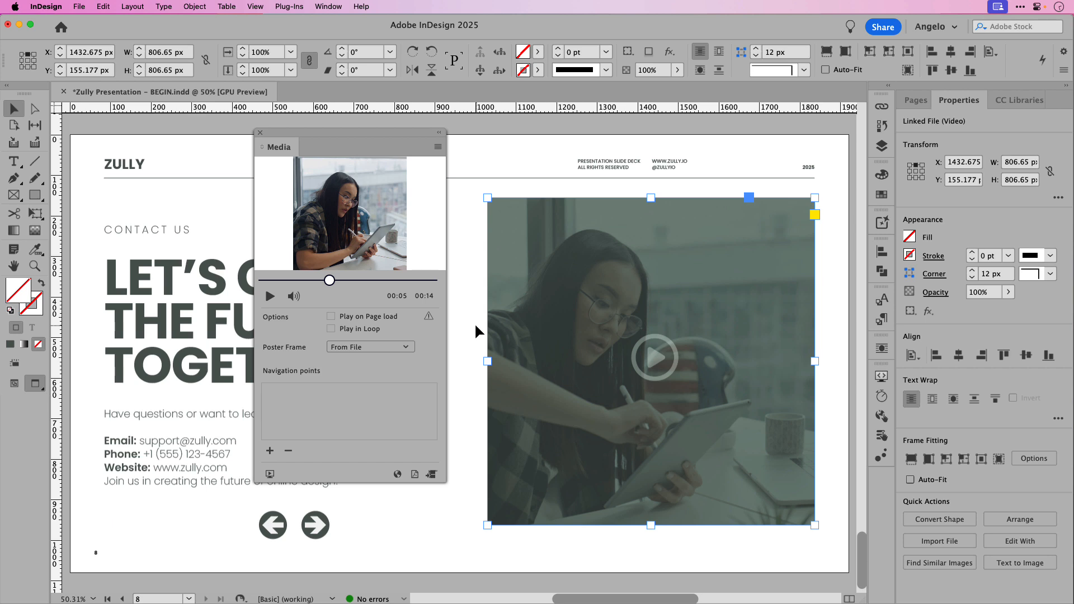
Step: Preview page 8 in the EPUB Interactivity Preview and play the video there to test it
{"action": "left_click", "coordinate": [270, 473]}
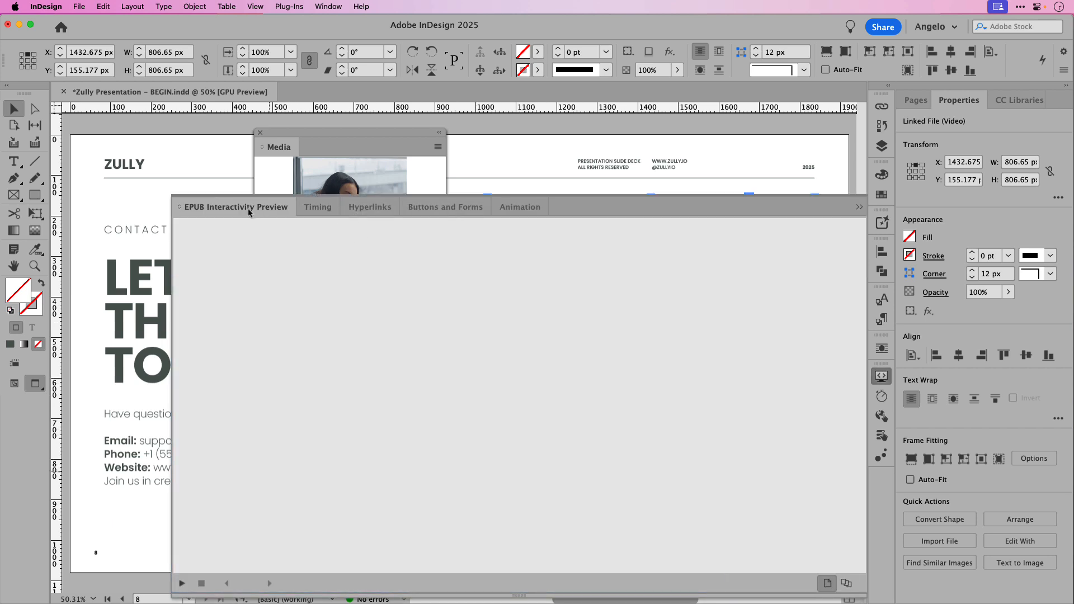
{"action": "left_click", "coordinate": [183, 584]}
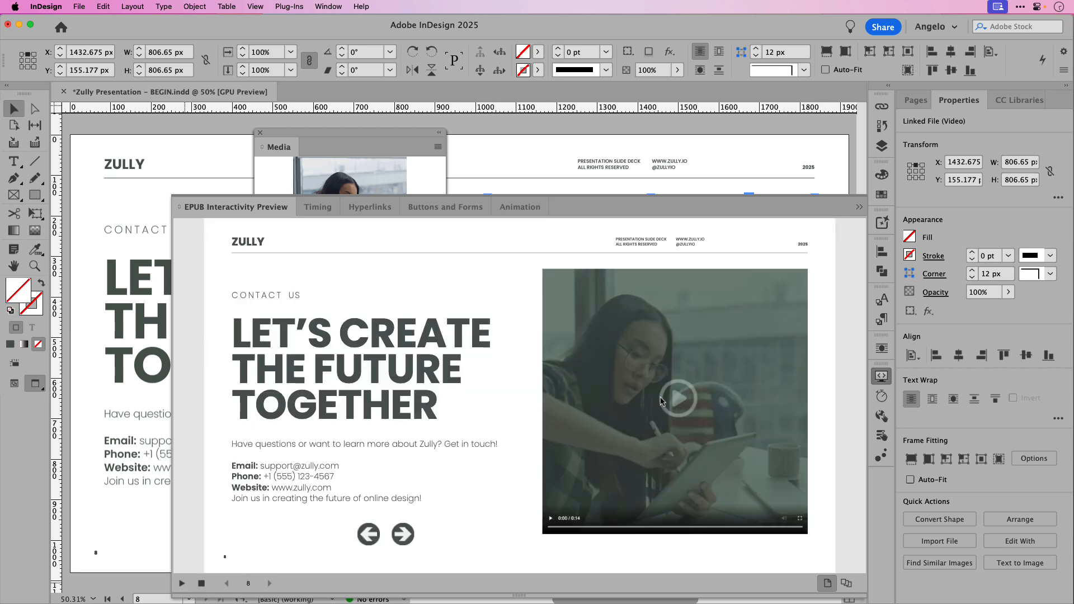
{"action": "left_click", "coordinate": [688, 416]}
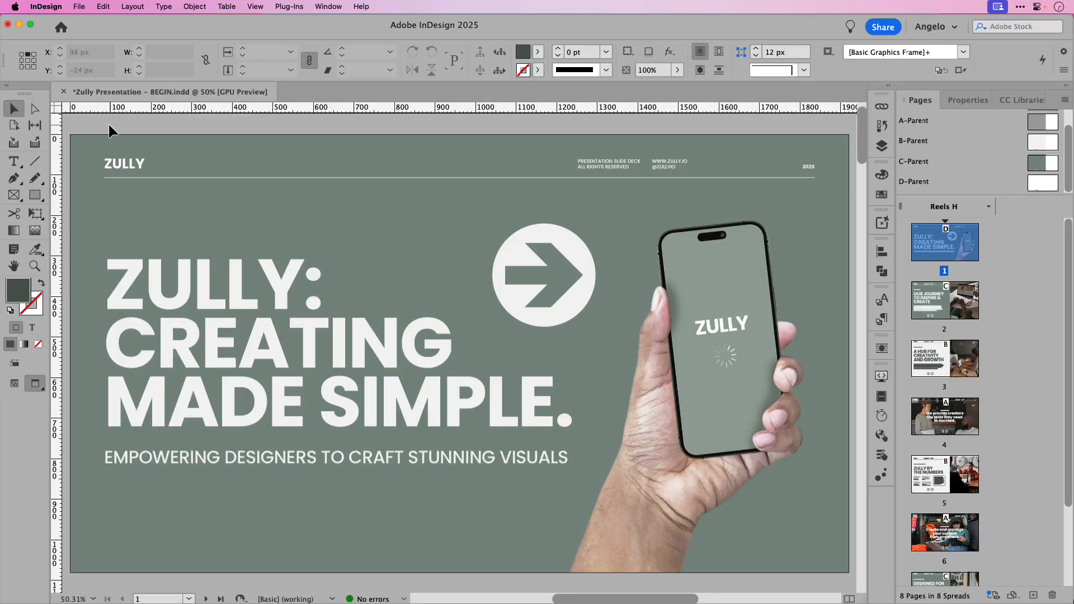
Step: Export all pages as Adobe PDF (Interactive) to the Interactive PDF folder under the name Zully Presentation - BEGIN, with forms and media included
{"action": "left_click", "coordinate": [82, 7]}
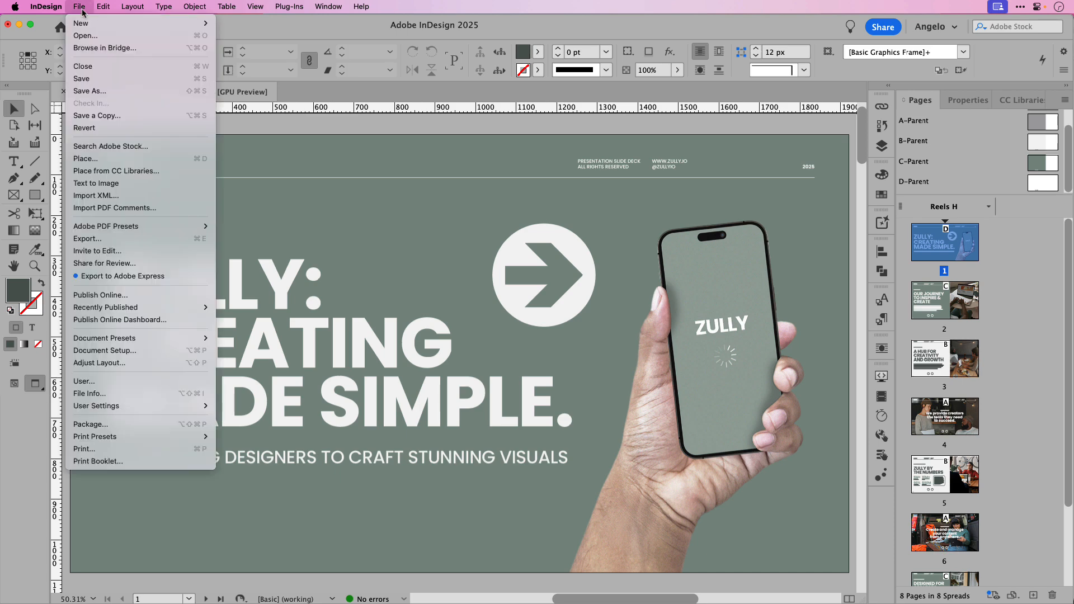
{"action": "left_click", "coordinate": [87, 239]}
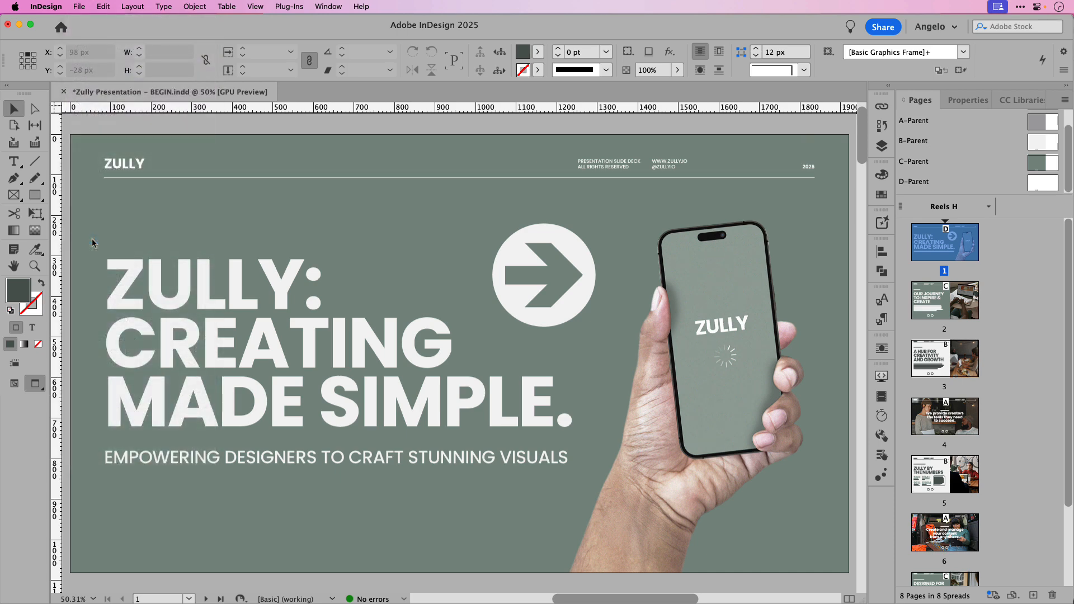
{"action": "left_click", "coordinate": [548, 370]}
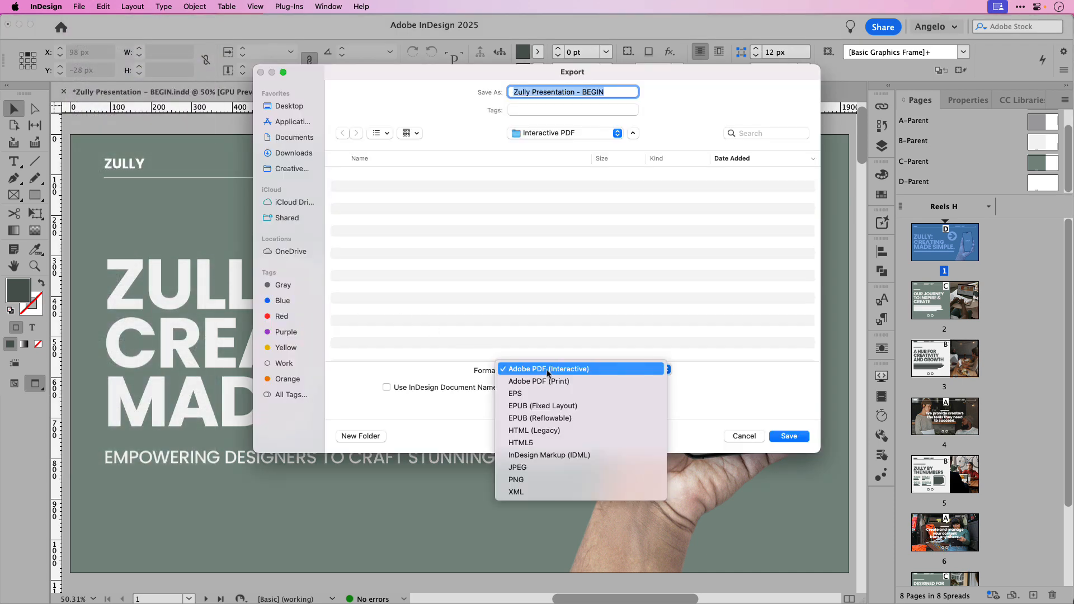
{"action": "left_click", "coordinate": [604, 371]}
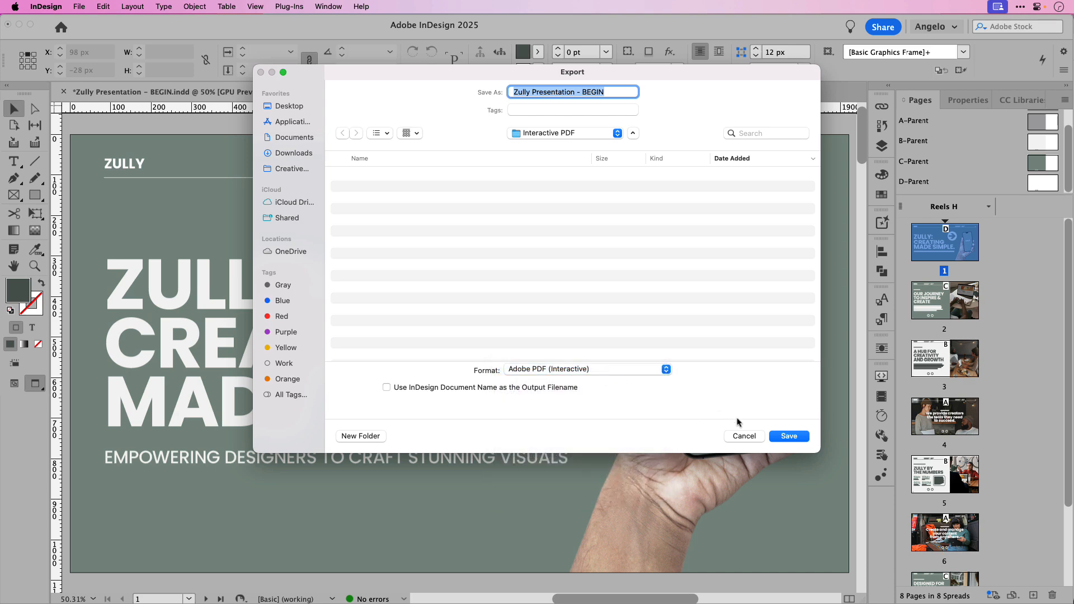
{"action": "left_click", "coordinate": [792, 441]}
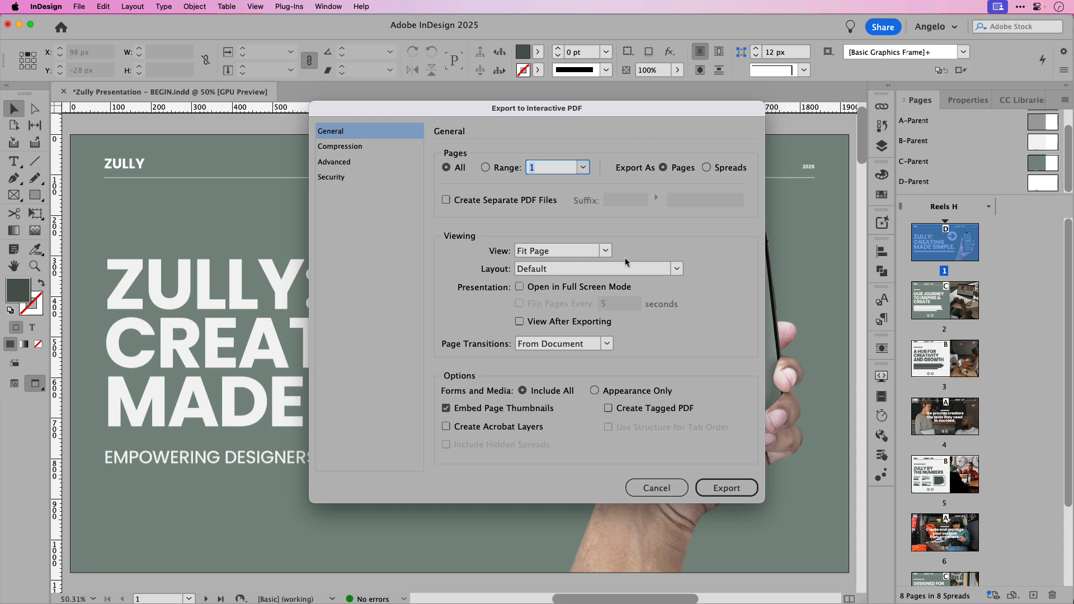
{"action": "left_click", "coordinate": [726, 488]}
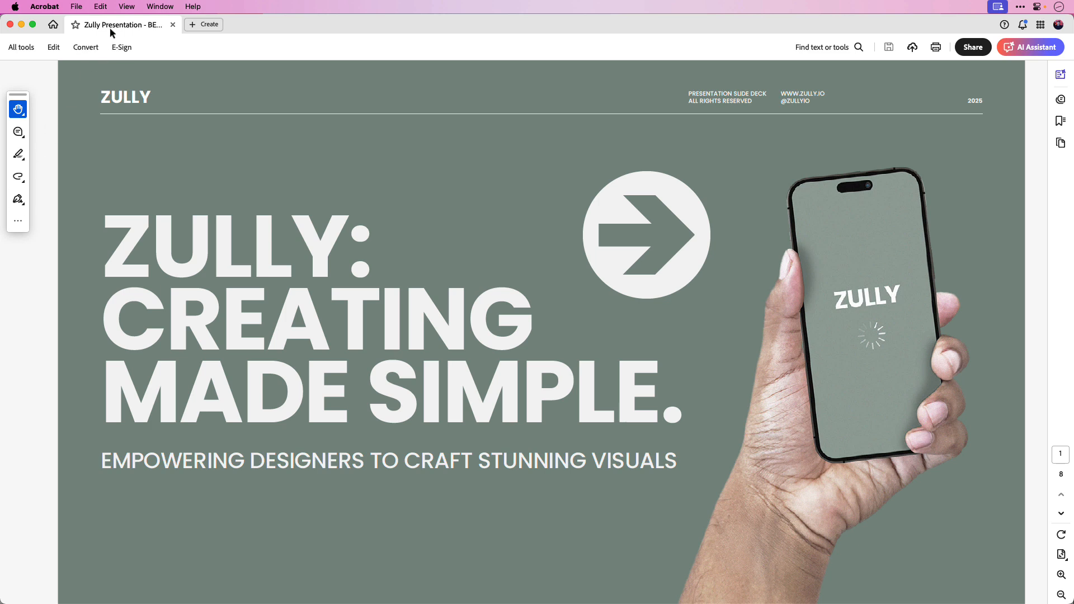
Step: In Acrobat, show the exported PDF in full screen and test the arrow buttons from page 1 to page 5
{"action": "left_click", "coordinate": [127, 7]}
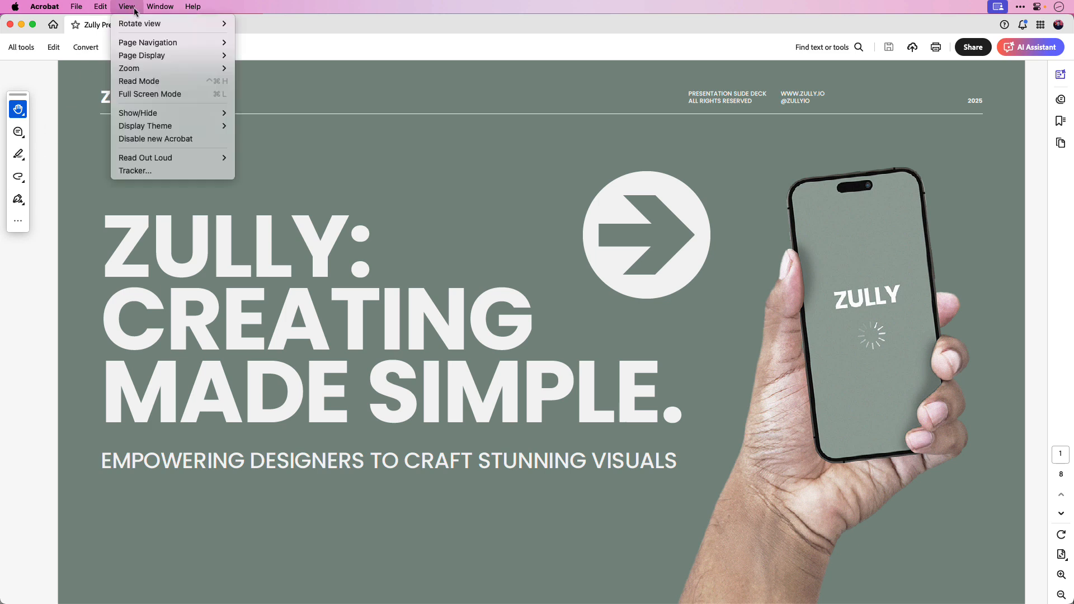
{"action": "left_click", "coordinate": [187, 95]}
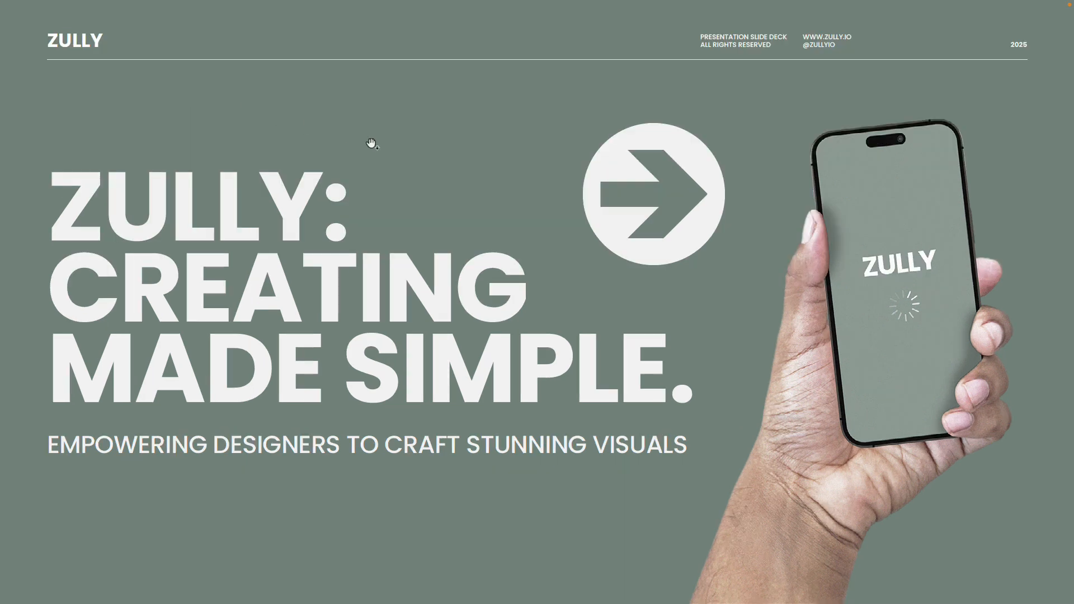
{"action": "left_click", "coordinate": [620, 223]}
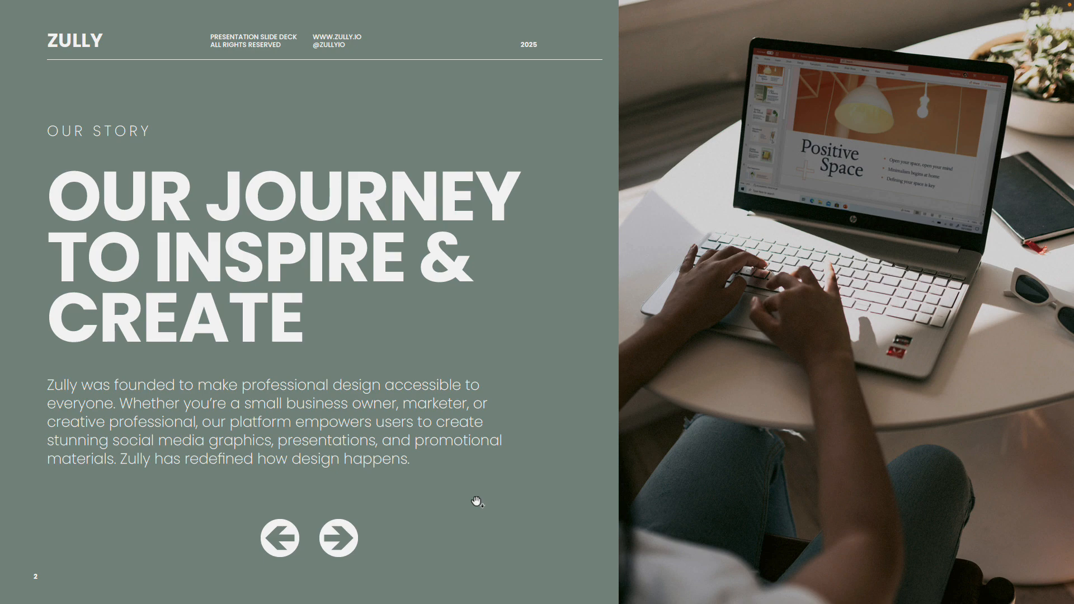
{"action": "left_click", "coordinate": [345, 552]}
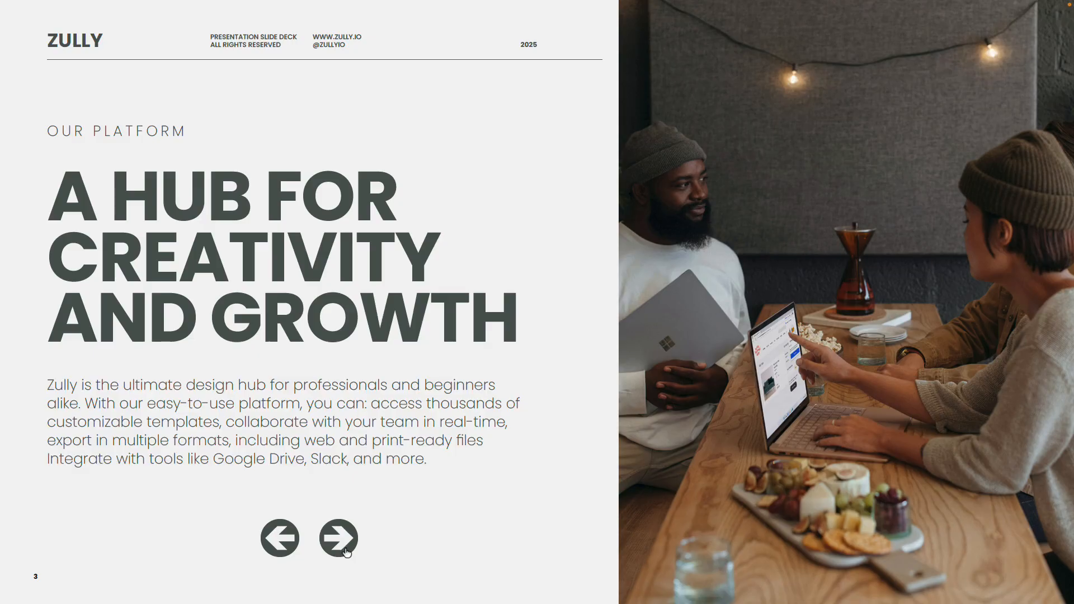
{"action": "left_click", "coordinate": [346, 551]}
{"action": "left_click", "coordinate": [559, 547]}
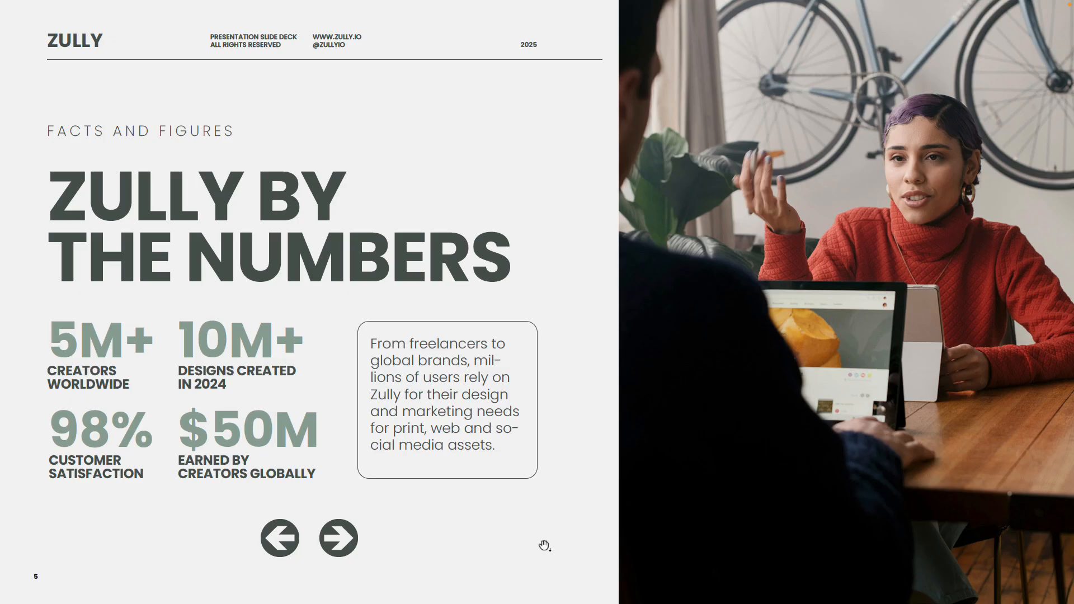
{"action": "left_click", "coordinate": [350, 551]}
{"action": "left_click", "coordinate": [498, 542]}
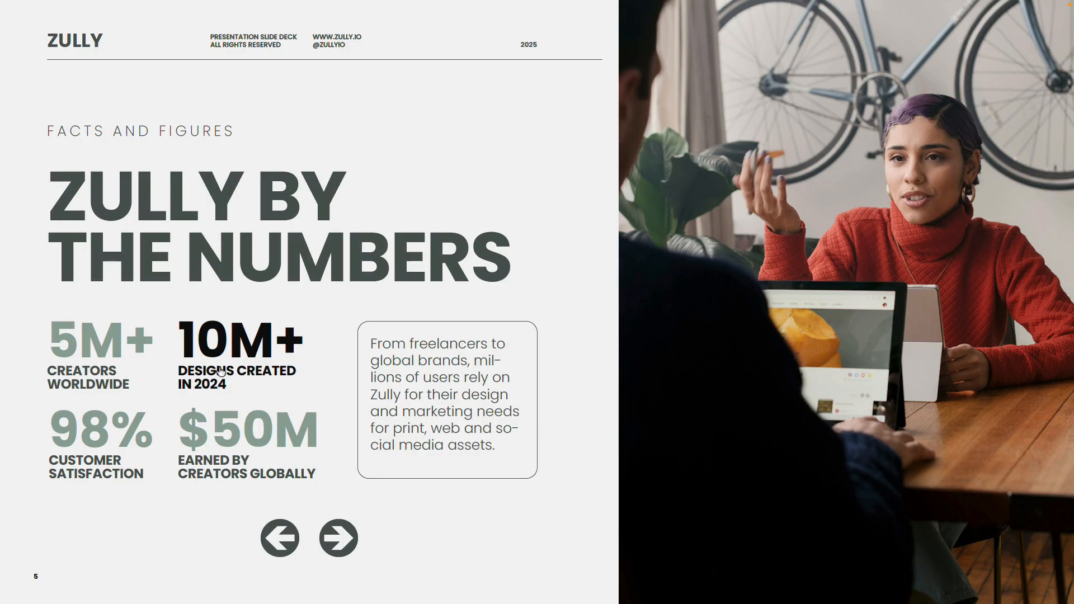
Step: Test the 10M+, 98% and $50M figure buttons on page 5 to check their rollovers and fact texts
{"action": "left_click", "coordinate": [241, 341]}
{"action": "left_click", "coordinate": [109, 442]}
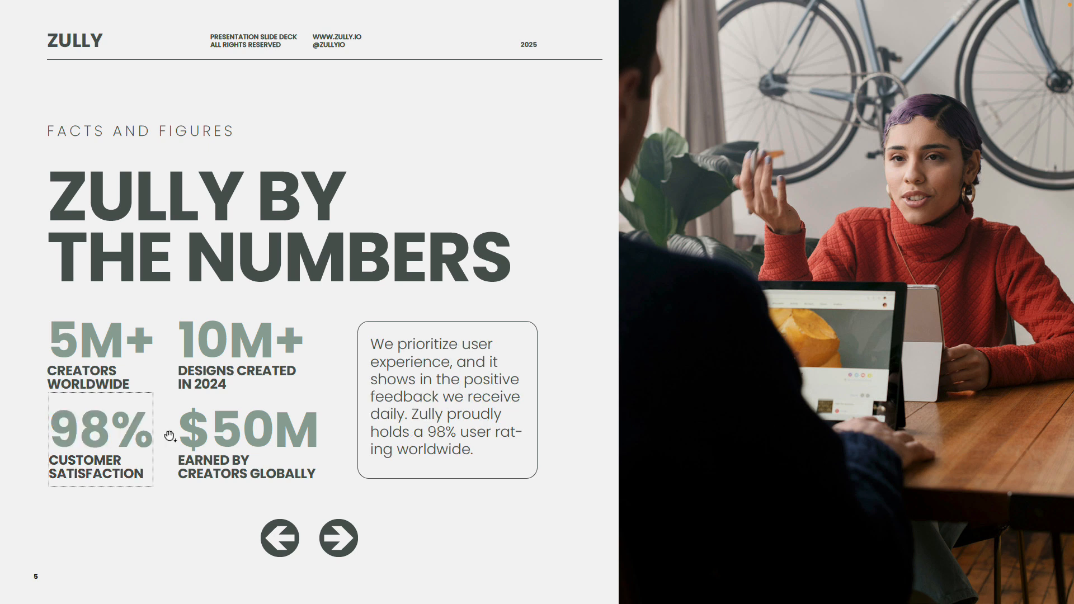
{"action": "left_click", "coordinate": [241, 430]}
{"action": "left_click", "coordinate": [140, 442]}
Step: Advance with the forward arrow buttons to page 8 and play the embedded video
{"action": "left_click", "coordinate": [337, 538]}
{"action": "left_click", "coordinate": [563, 539]}
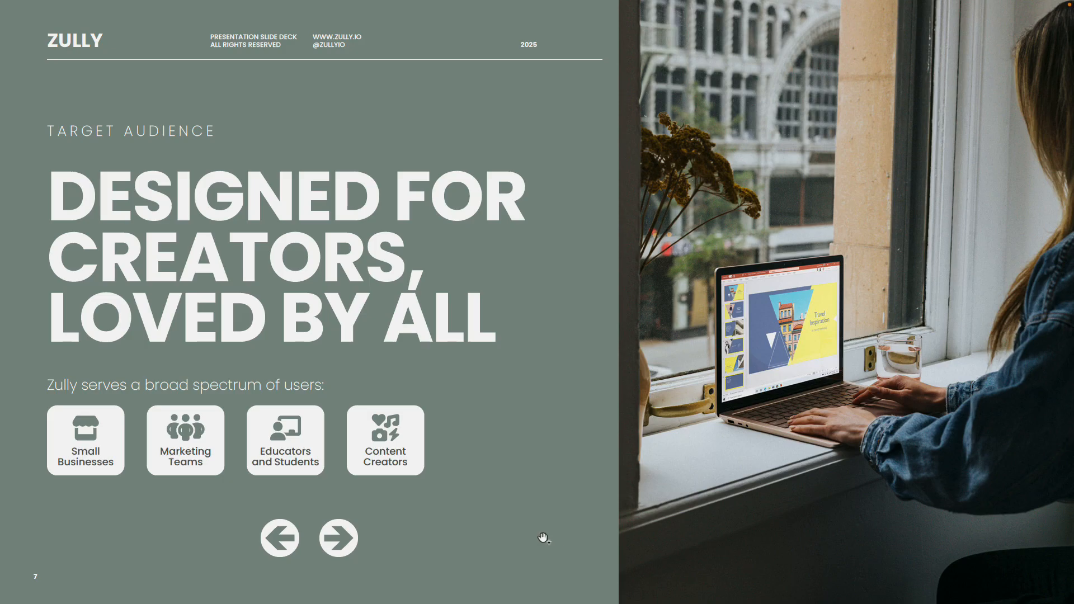
{"action": "left_click", "coordinate": [353, 539]}
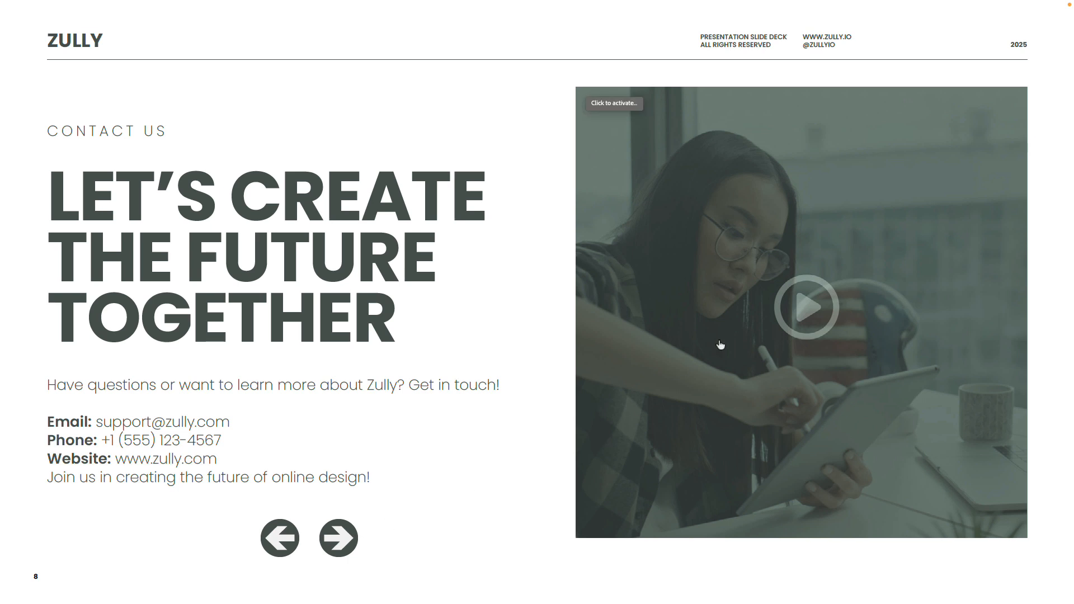
{"action": "left_click", "coordinate": [793, 304]}
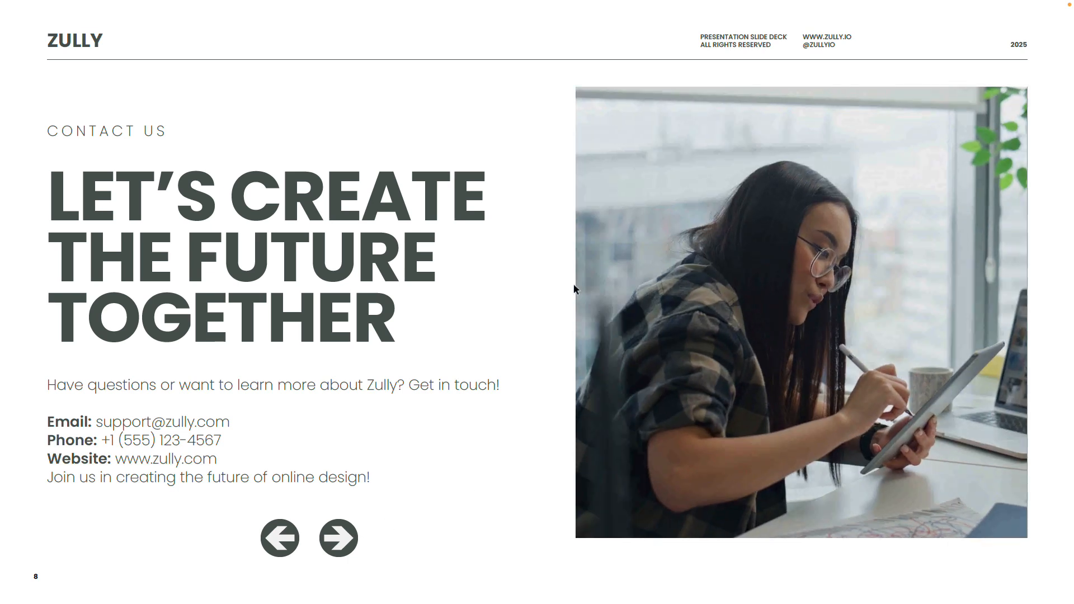